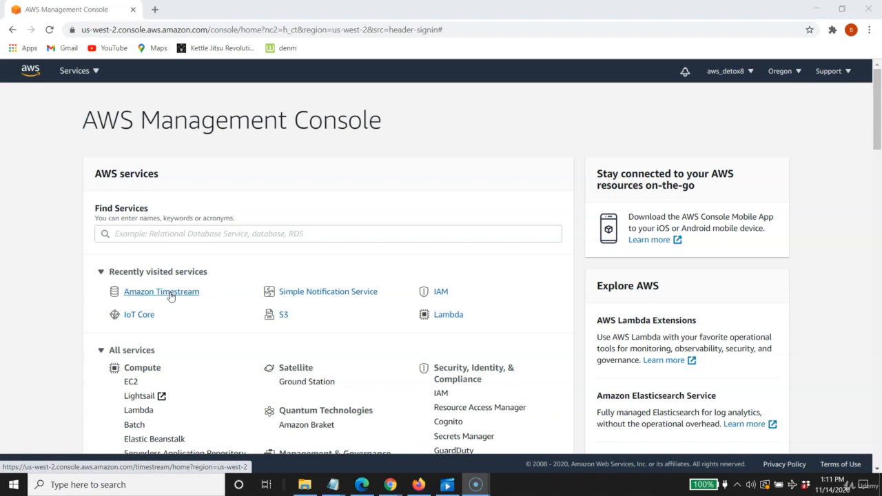
Step: Open the IoT Core service and start creating a new rule from its Act rules list
{"action": "left_click", "coordinate": [171, 298]}
{"action": "left_click", "coordinate": [149, 321]}
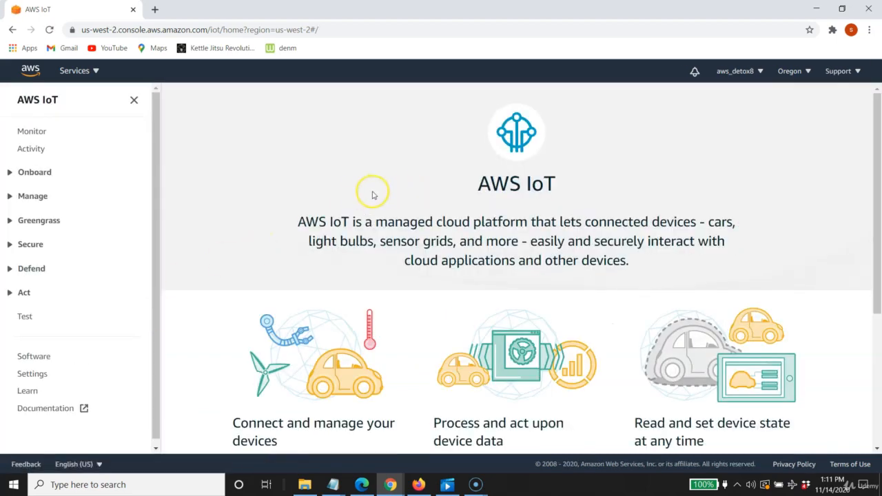
{"action": "scroll", "coordinate": [248, 248], "scroll_direction": "down", "scroll_amount": 1}
{"action": "left_click", "coordinate": [24, 294]}
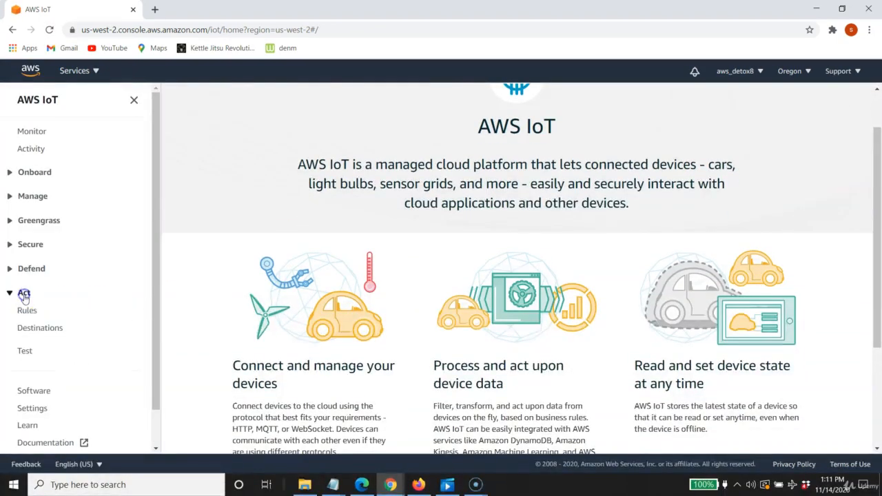
{"action": "left_click", "coordinate": [29, 314]}
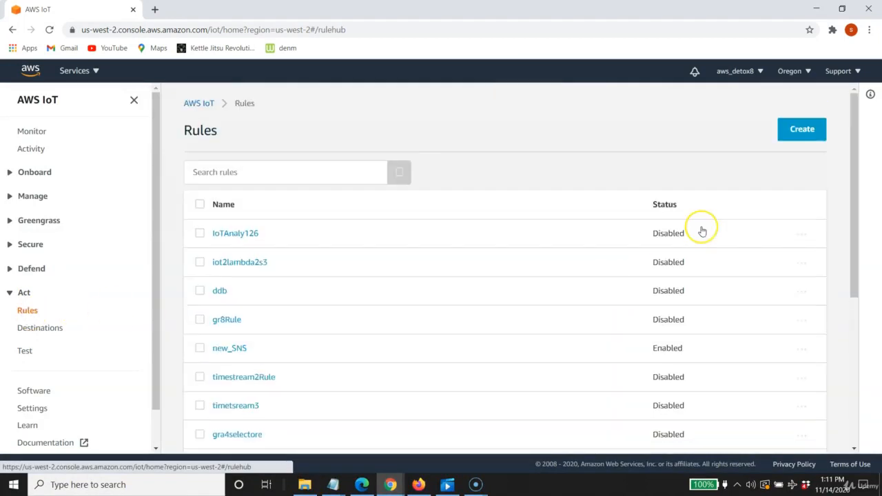
{"action": "left_click", "coordinate": [800, 131]}
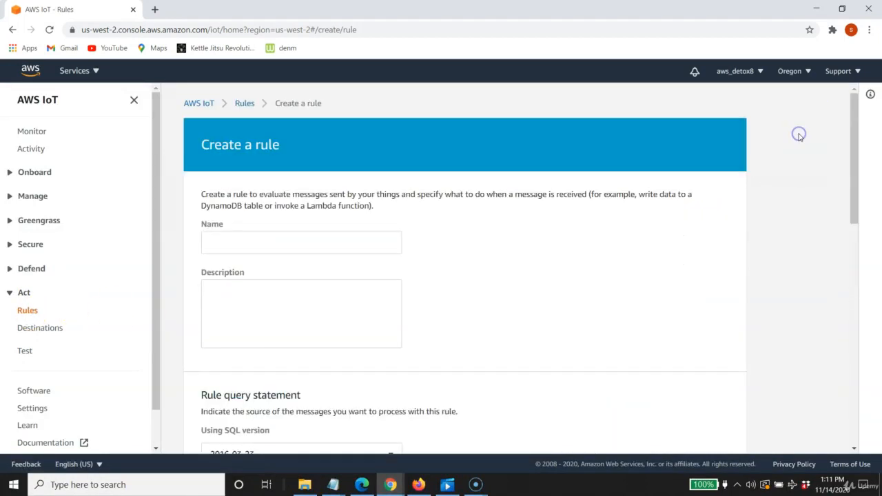
Step: Name the new rule timestreamdb8
{"action": "left_click", "coordinate": [266, 245]}
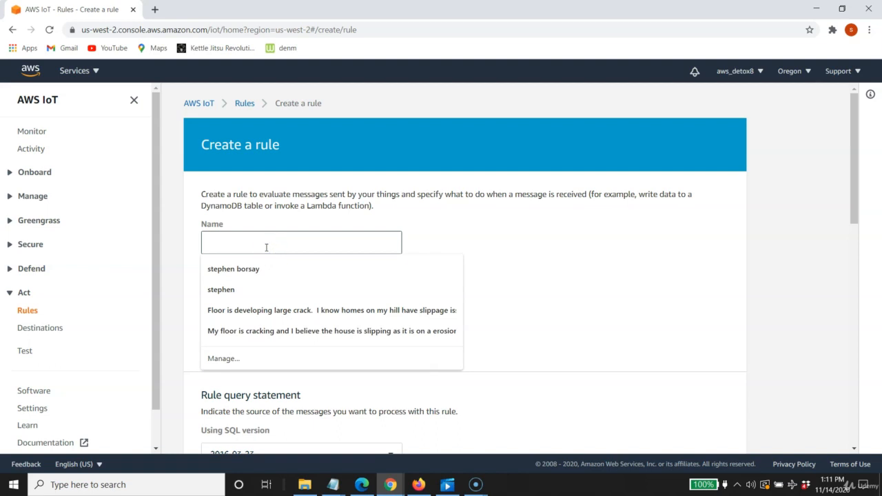
{"action": "type", "text": "time"}
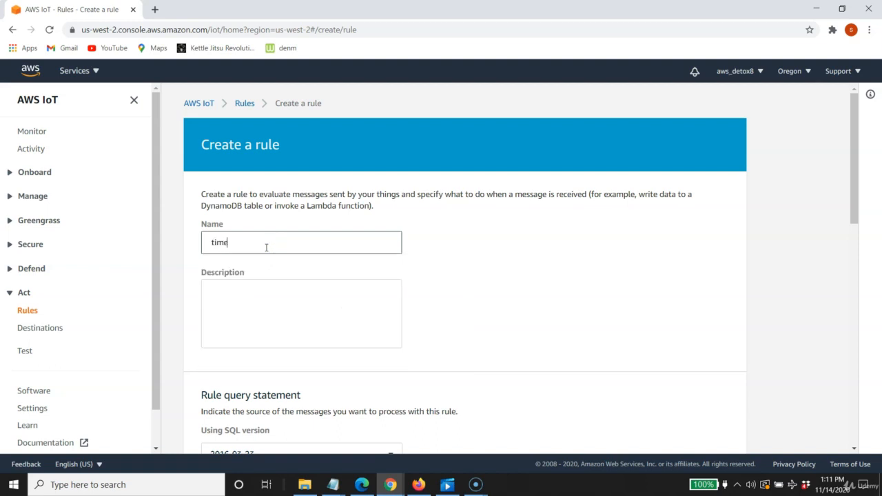
{"action": "type", "text": "streamdb"}
{"action": "left_click", "coordinate": [299, 243]}
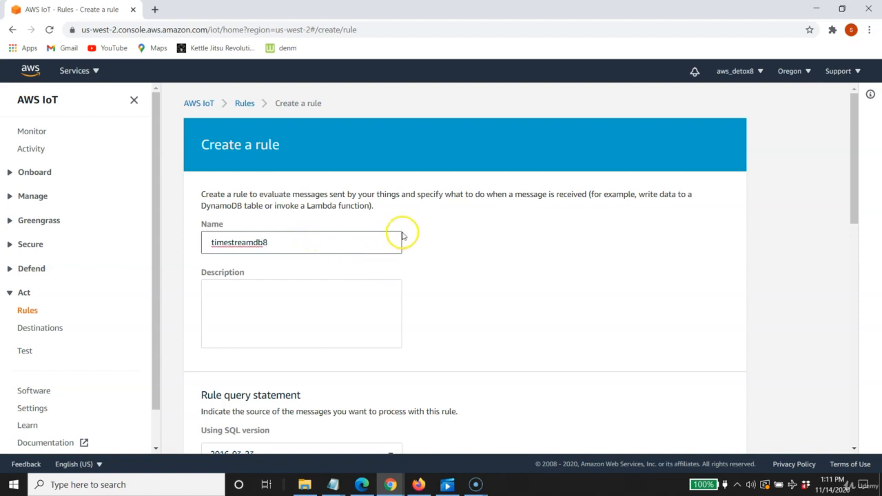
Step: Replace the wildcard in the rule query statement so it selects temperature, humidity from 'iot/topic'
{"action": "scroll", "coordinate": [403, 225], "scroll_direction": "down", "scroll_amount": 3}
{"action": "scroll", "coordinate": [404, 225], "scroll_direction": "down", "scroll_amount": 1}
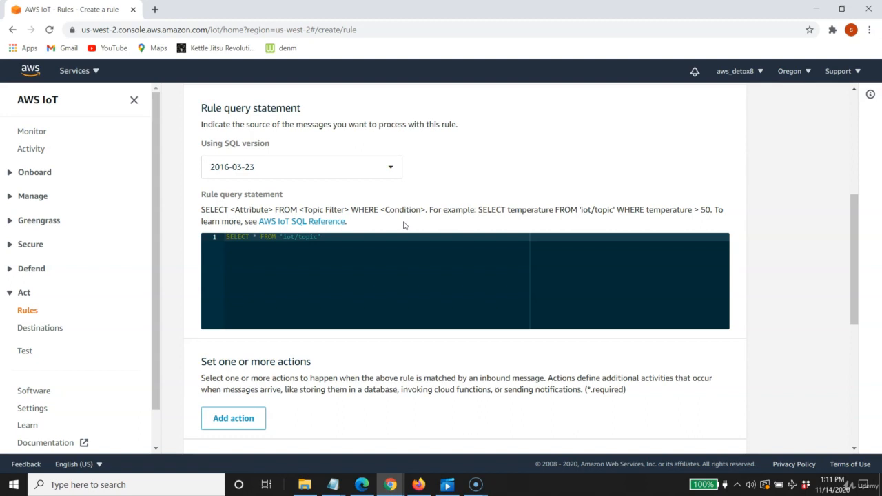
{"action": "left_click", "coordinate": [410, 226]}
{"action": "left_click", "coordinate": [276, 246]}
{"action": "key", "text": "BackSpace"}
{"action": "left_click", "coordinate": [275, 245]}
{"action": "type", "text": "temperature, humidity"}
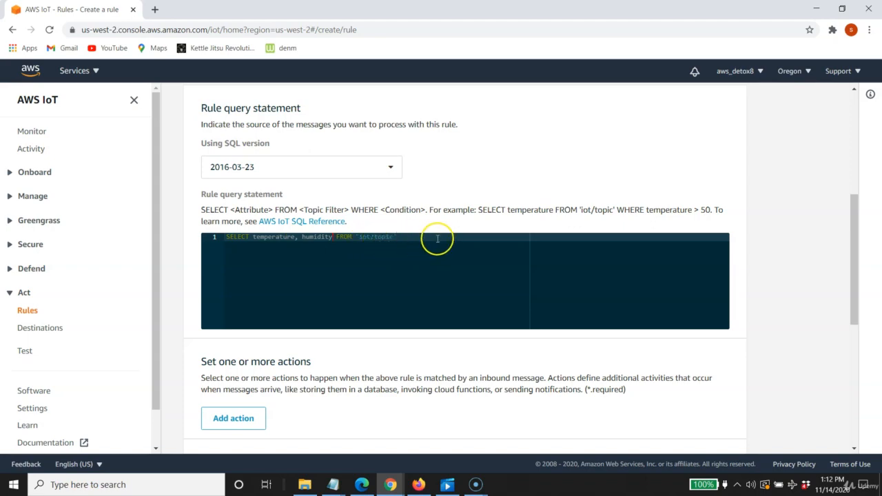
Step: Add the action that writes a message into a Timestream table and open its configuration
{"action": "scroll", "coordinate": [437, 238], "scroll_direction": "down", "scroll_amount": 3}
{"action": "scroll", "coordinate": [426, 232], "scroll_direction": "up", "scroll_amount": 2}
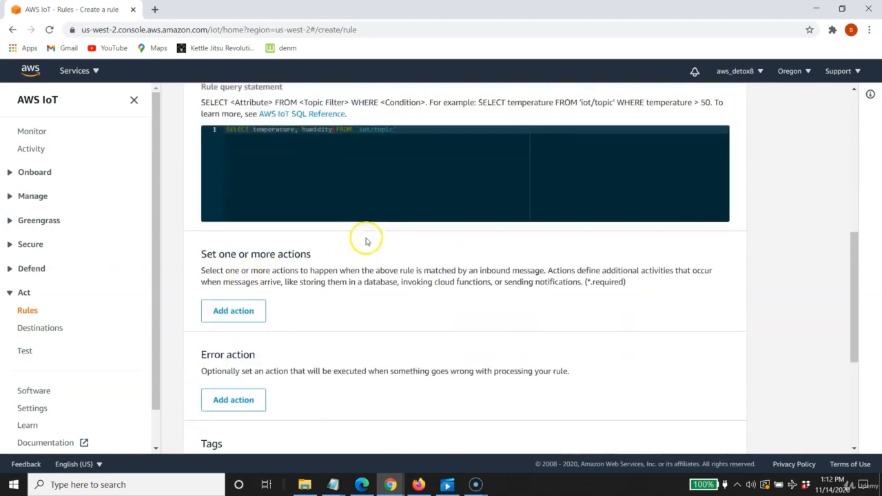
{"action": "scroll", "coordinate": [366, 241], "scroll_direction": "up", "scroll_amount": 2}
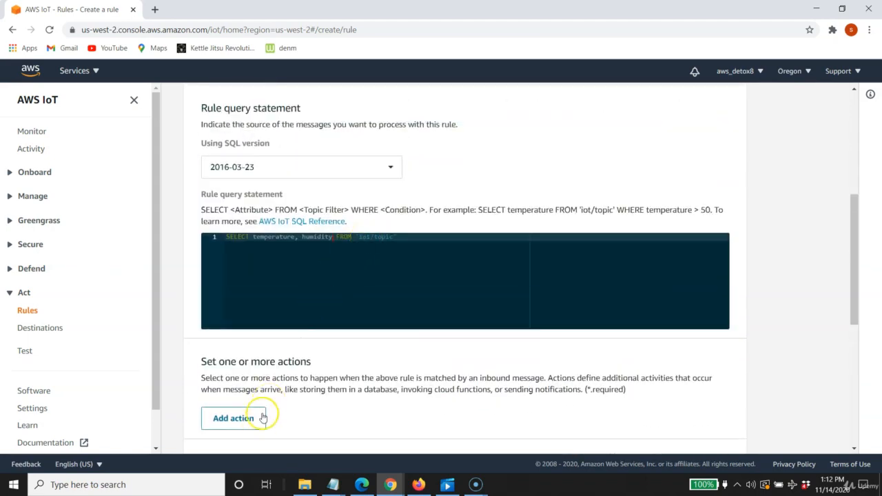
{"action": "left_click", "coordinate": [238, 418]}
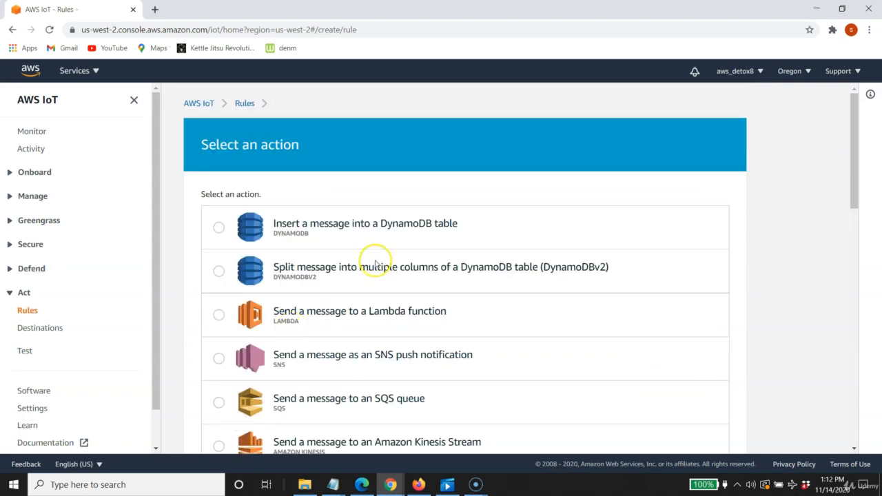
{"action": "scroll", "coordinate": [376, 261], "scroll_direction": "down", "scroll_amount": 9}
{"action": "scroll", "coordinate": [390, 242], "scroll_direction": "up", "scroll_amount": 4}
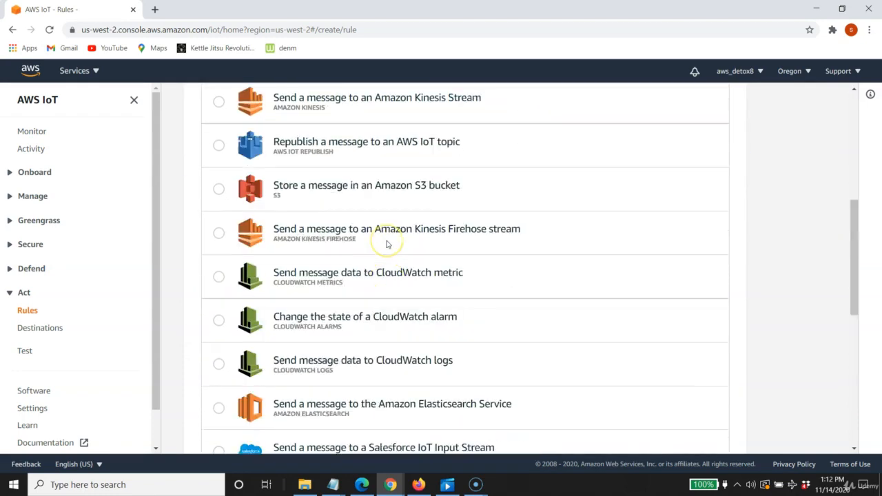
{"action": "scroll", "coordinate": [387, 244], "scroll_direction": "down", "scroll_amount": 6}
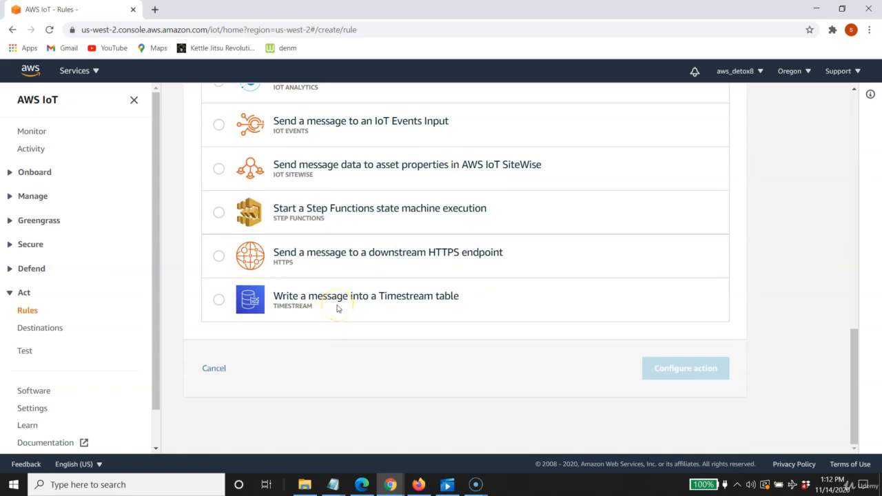
{"action": "left_click", "coordinate": [219, 304]}
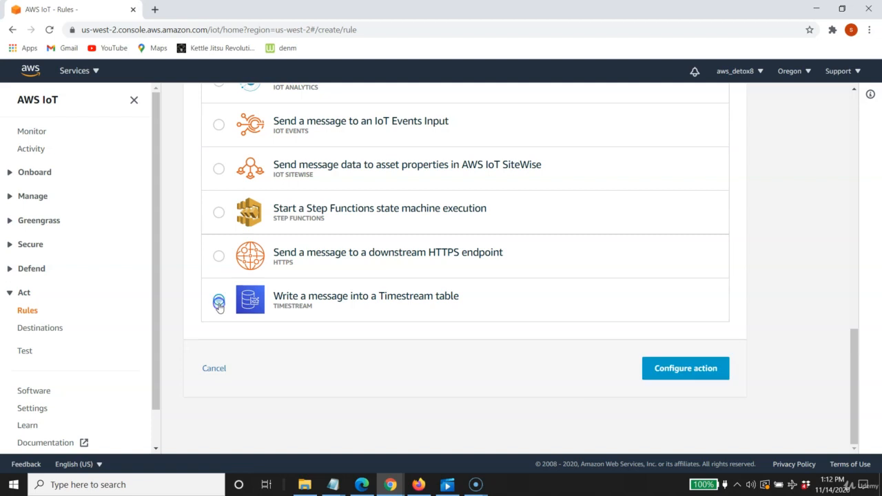
{"action": "left_click", "coordinate": [680, 367]}
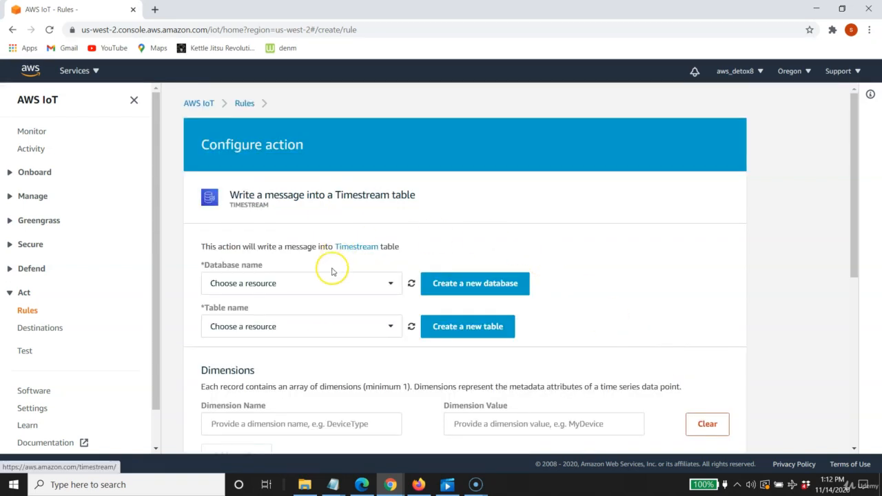
Step: Create a new standard Timestream database named timestreabdb8 with the default encryption key
{"action": "left_click", "coordinate": [422, 293]}
{"action": "left_click", "coordinate": [489, 286]}
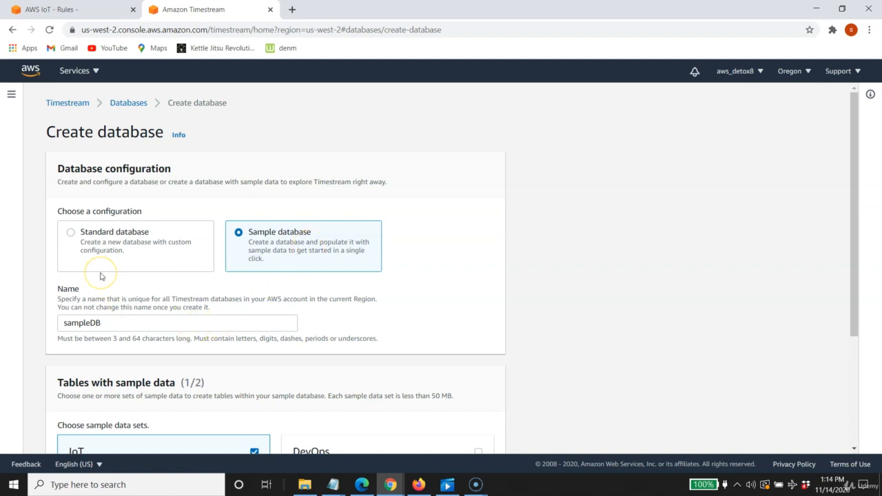
{"action": "left_click", "coordinate": [70, 234]}
{"action": "left_click_drag", "start_coordinate": [119, 324], "coordinate": [34, 320]}
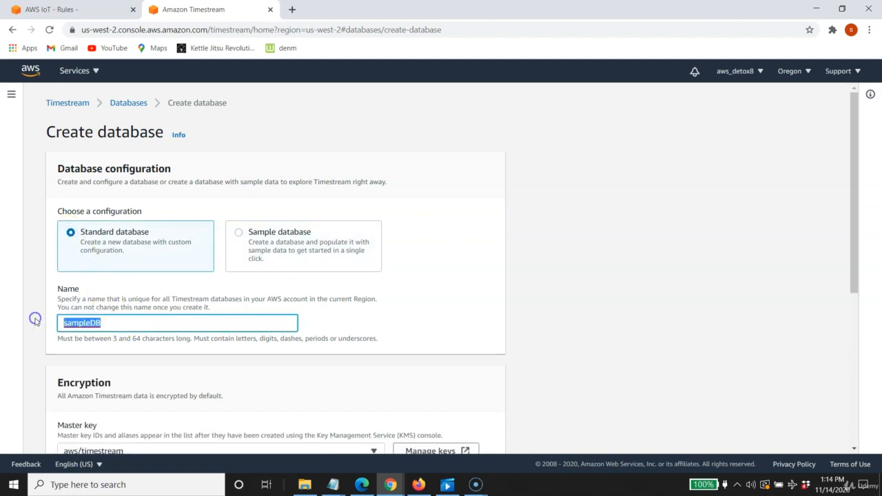
{"action": "type", "text": "timestreabdb8"}
{"action": "scroll", "coordinate": [161, 252], "scroll_direction": "down", "scroll_amount": 3}
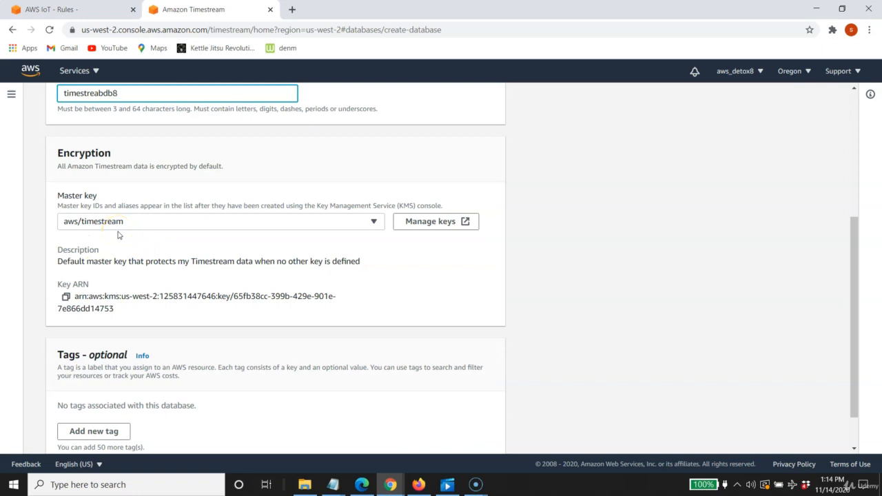
{"action": "scroll", "coordinate": [121, 236], "scroll_direction": "down", "scroll_amount": 1}
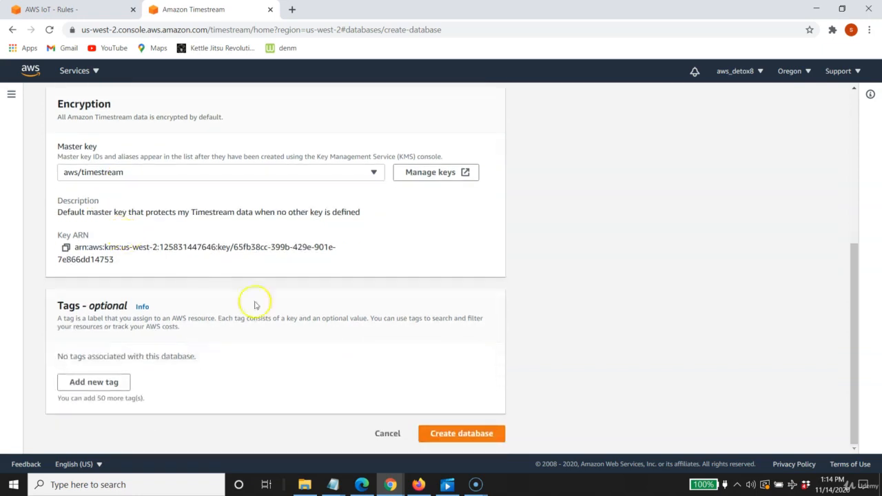
{"action": "left_click", "coordinate": [451, 434]}
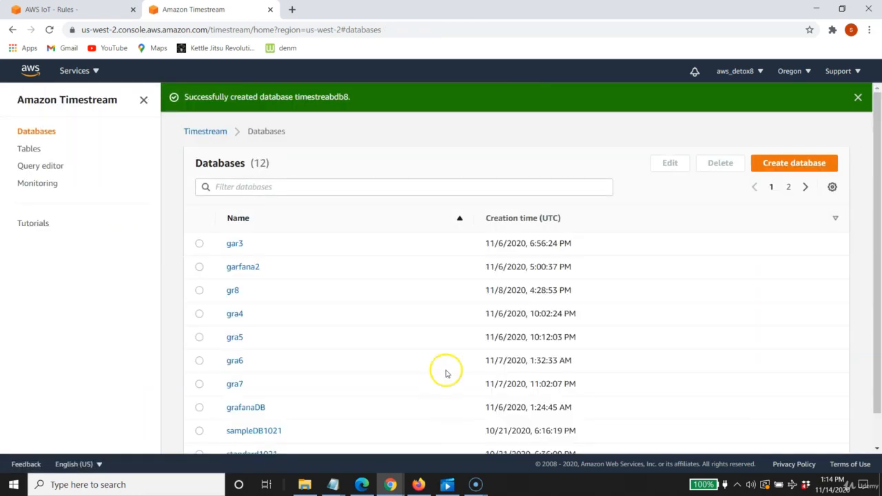
Step: Find the timestreabdb8 database in the database list and open its details
{"action": "scroll", "coordinate": [455, 344], "scroll_direction": "down", "scroll_amount": 1}
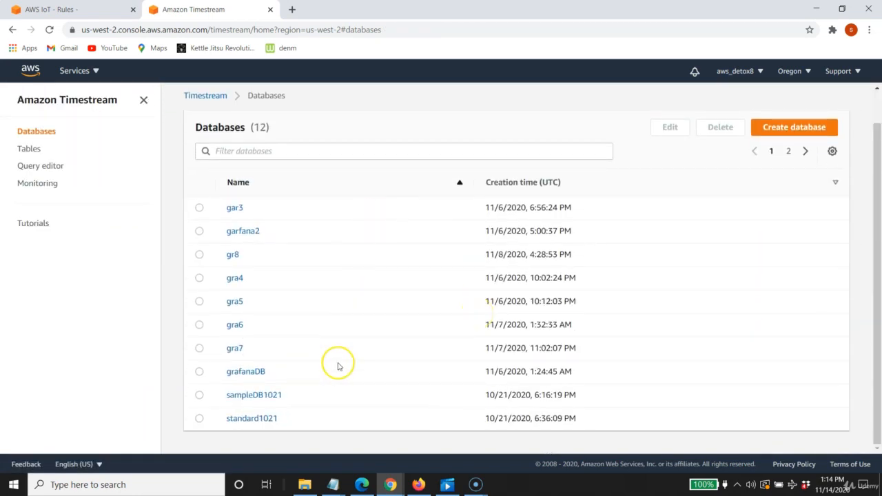
{"action": "left_click", "coordinate": [807, 152]}
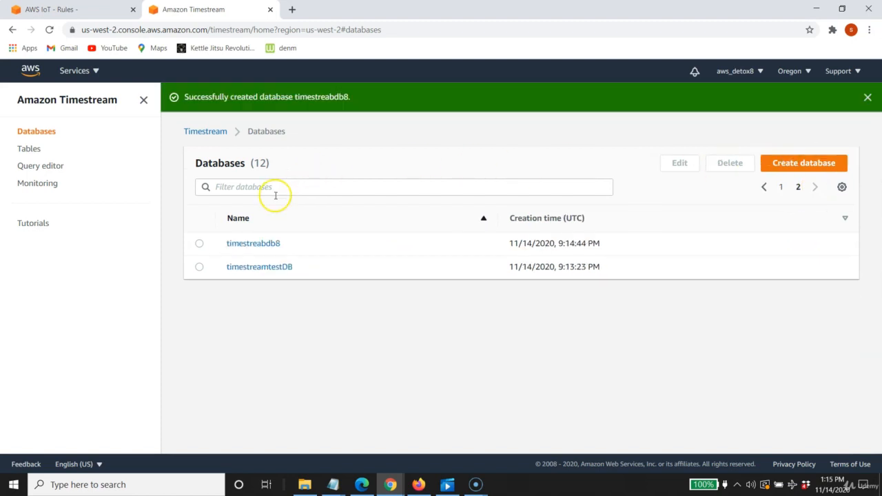
{"action": "left_click", "coordinate": [262, 246]}
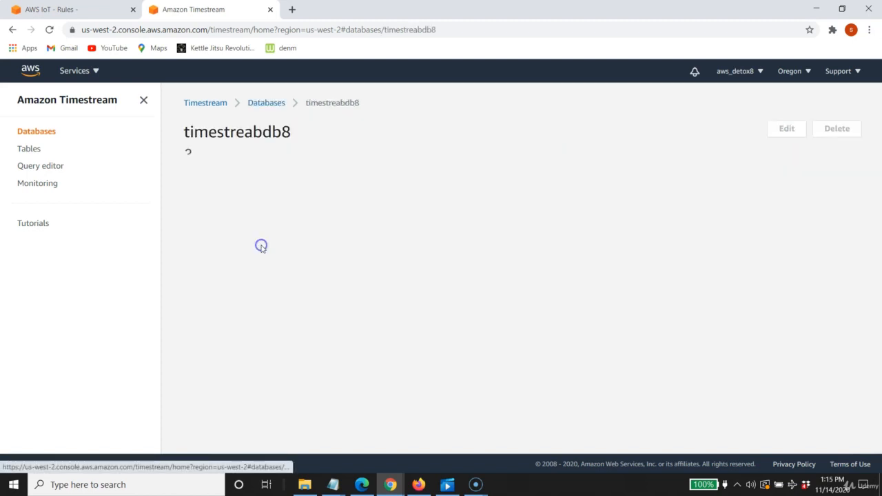
{"action": "scroll", "coordinate": [407, 248], "scroll_direction": "down", "scroll_amount": 1}
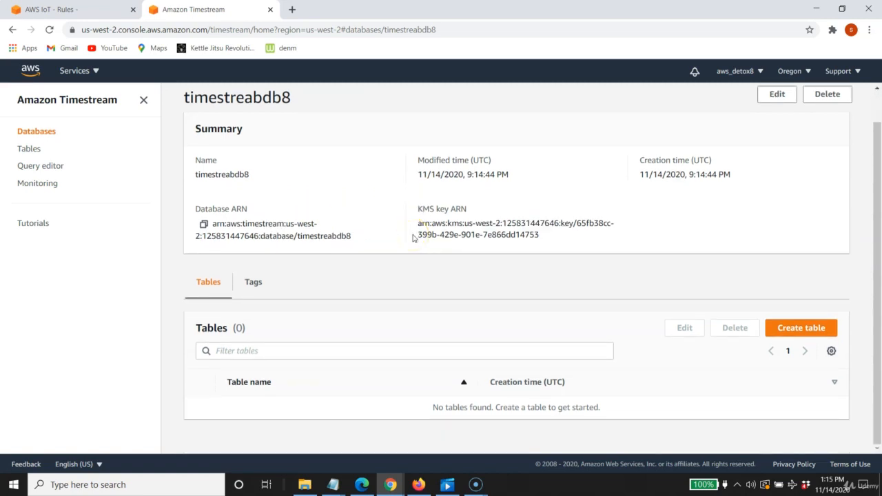
Step: Start a new table in the timestreabdb8 database and name it mytimestreamtable8
{"action": "left_click", "coordinate": [792, 332]}
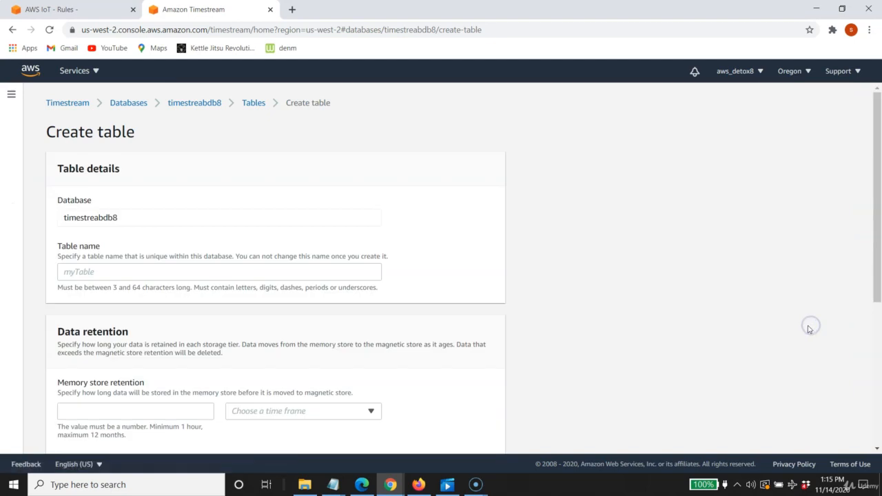
{"action": "left_click", "coordinate": [119, 270]}
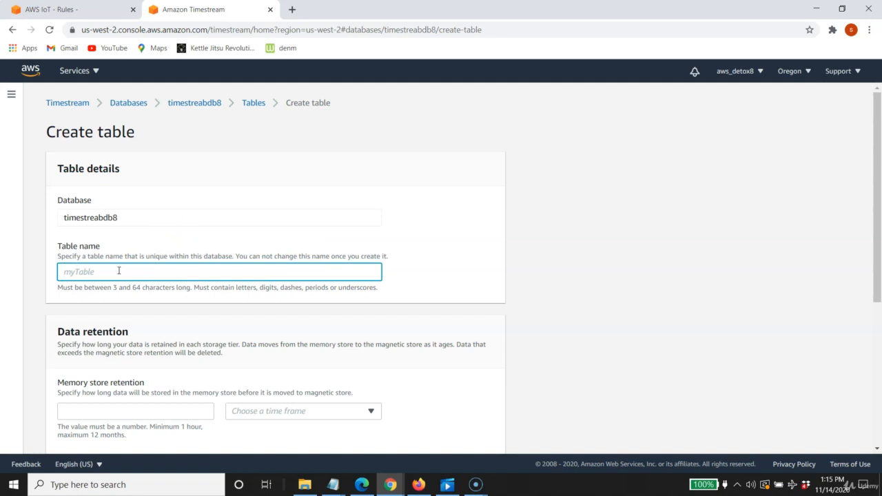
{"action": "left_click", "coordinate": [122, 271]}
{"action": "type", "text": "mytimestreamtable8"}
{"action": "scroll", "coordinate": [214, 270], "scroll_direction": "down", "scroll_amount": 3}
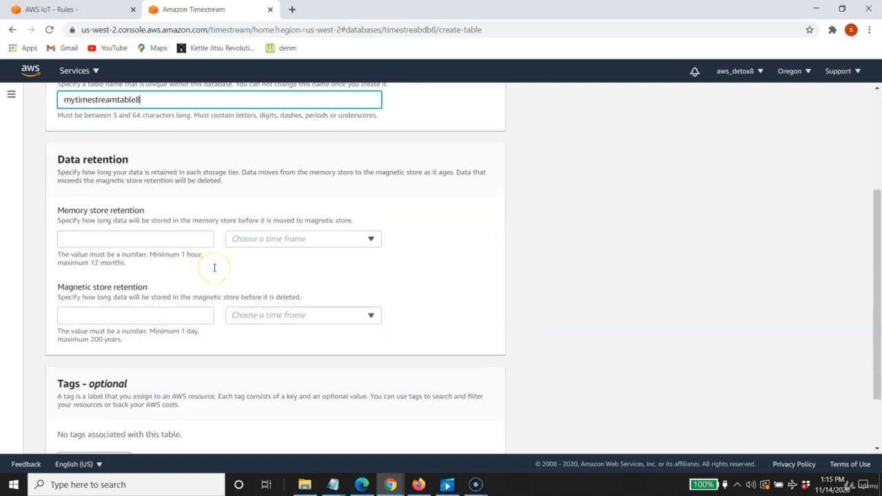
Step: Set the table's memory store retention to 2 days
{"action": "left_click", "coordinate": [136, 241]}
{"action": "type", "text": "2"}
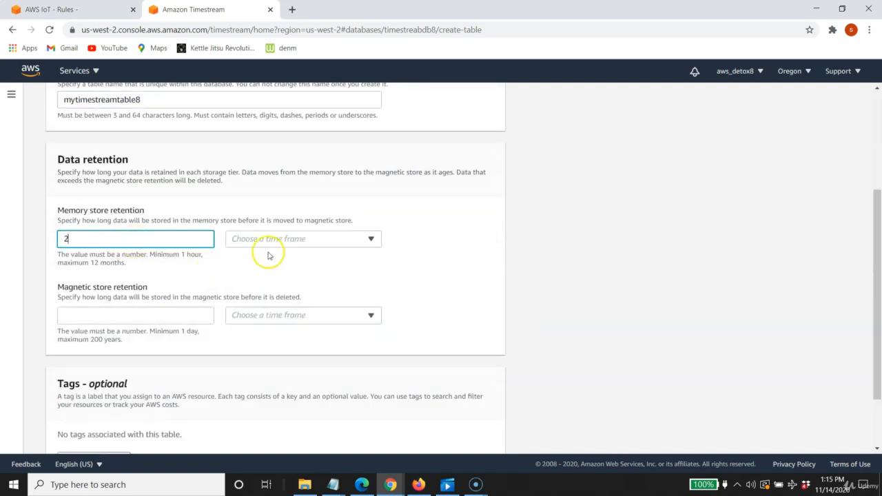
{"action": "left_click", "coordinate": [291, 241]}
{"action": "left_click", "coordinate": [250, 275]}
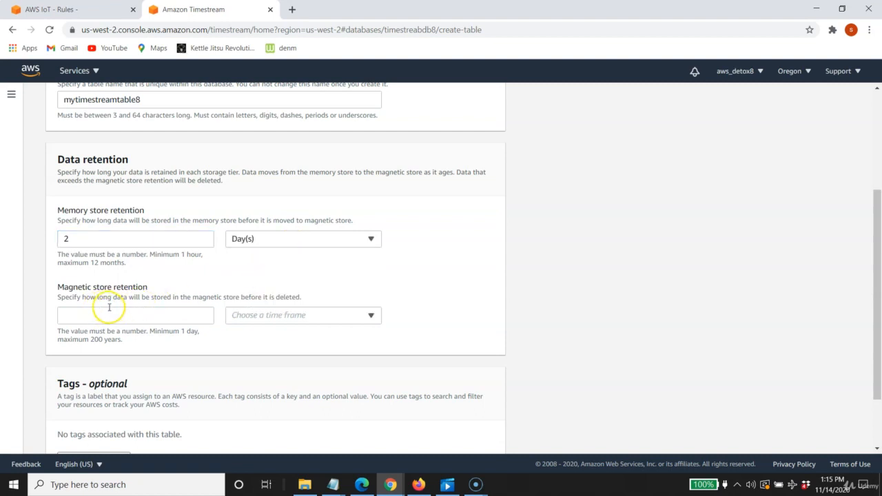
Step: Set the table's magnetic store retention to 3 days and create the table
{"action": "left_click", "coordinate": [107, 315]}
{"action": "type", "text": "3"}
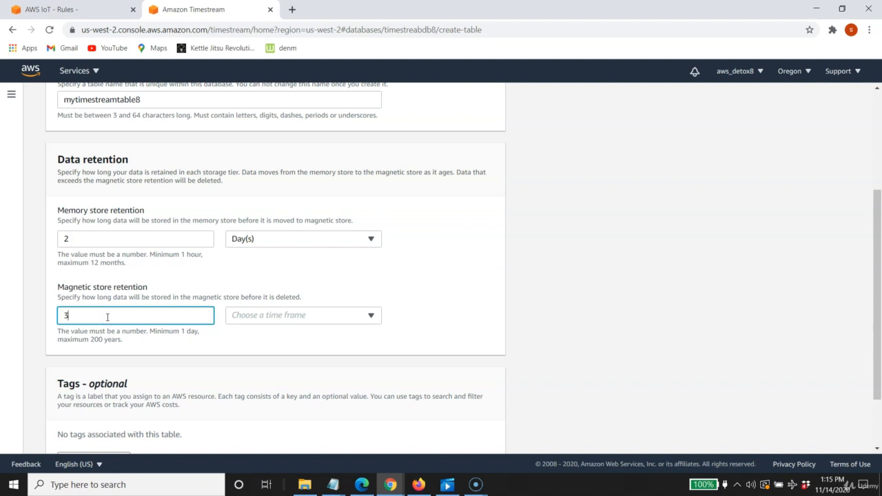
{"action": "left_click", "coordinate": [258, 317]}
{"action": "left_click", "coordinate": [254, 333]}
{"action": "scroll", "coordinate": [276, 306], "scroll_direction": "down", "scroll_amount": 2}
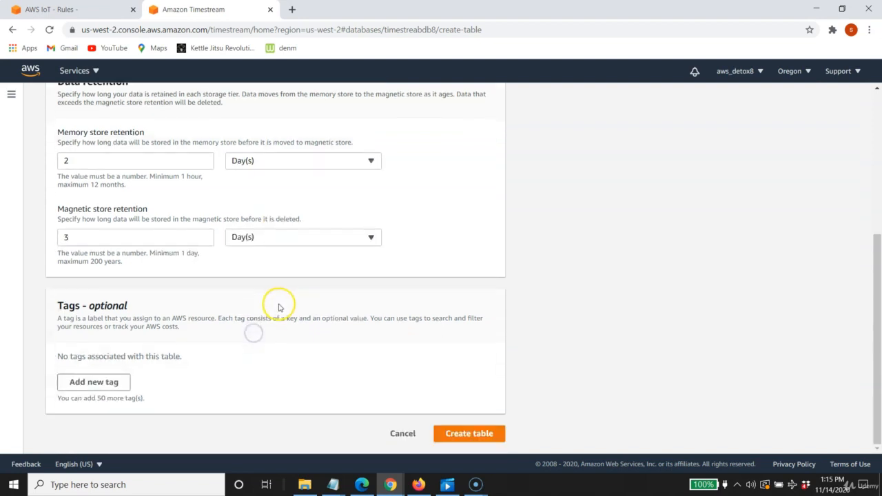
{"action": "left_click", "coordinate": [472, 434]}
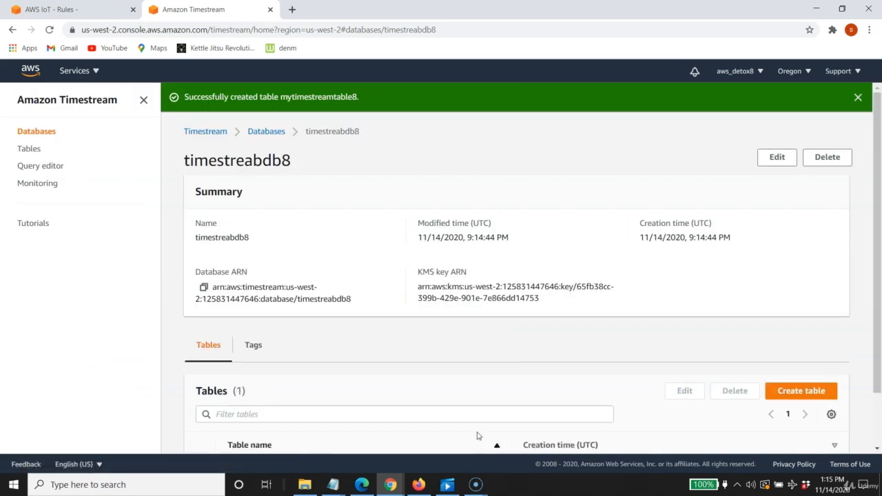
Step: Return to the IoT rule's Timestream action, refresh the database list, and choose database timestreabdb8 and table mytimestreamtable8
{"action": "scroll", "coordinate": [490, 419], "scroll_direction": "down", "scroll_amount": 2}
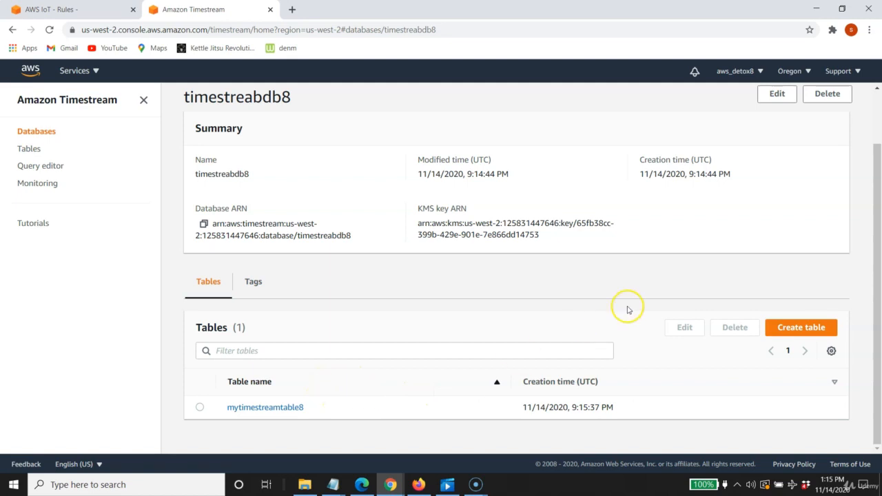
{"action": "left_click", "coordinate": [67, 14]}
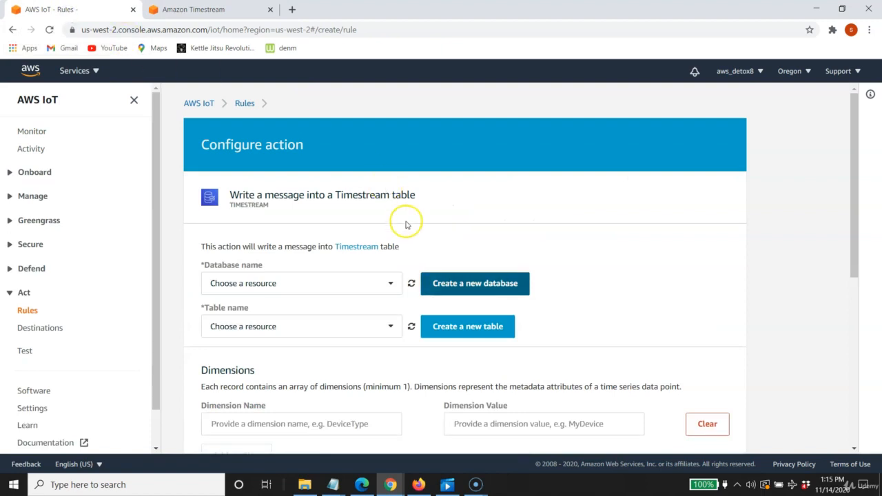
{"action": "left_click", "coordinate": [411, 283]}
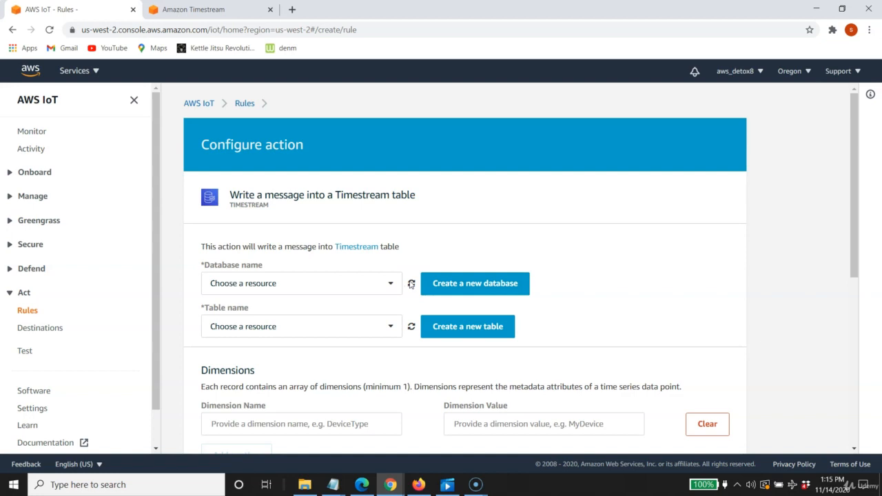
{"action": "left_click", "coordinate": [364, 290]}
{"action": "scroll", "coordinate": [364, 292], "scroll_direction": "down", "scroll_amount": 3}
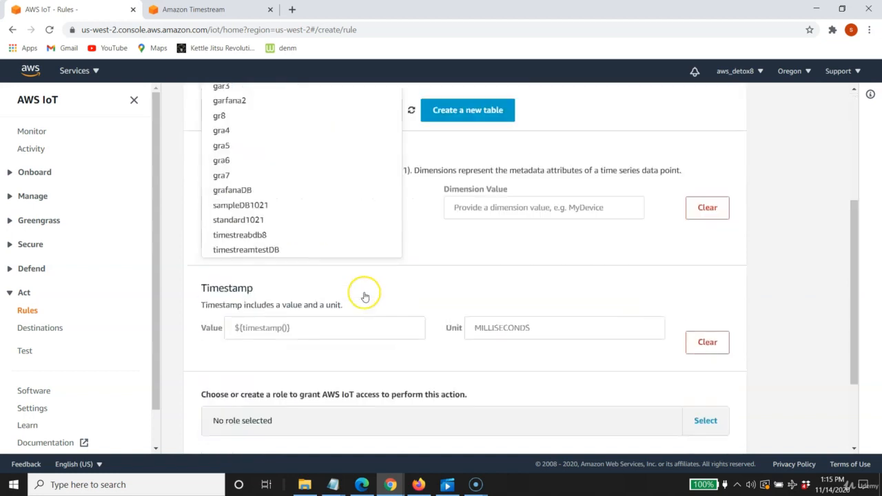
{"action": "left_click", "coordinate": [242, 222]}
{"action": "scroll", "coordinate": [384, 240], "scroll_direction": "up", "scroll_amount": 3}
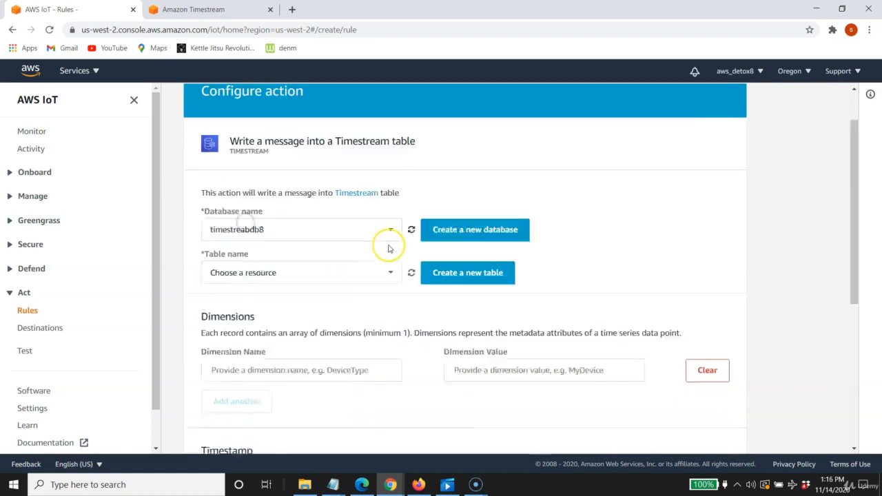
{"action": "left_click", "coordinate": [376, 328]}
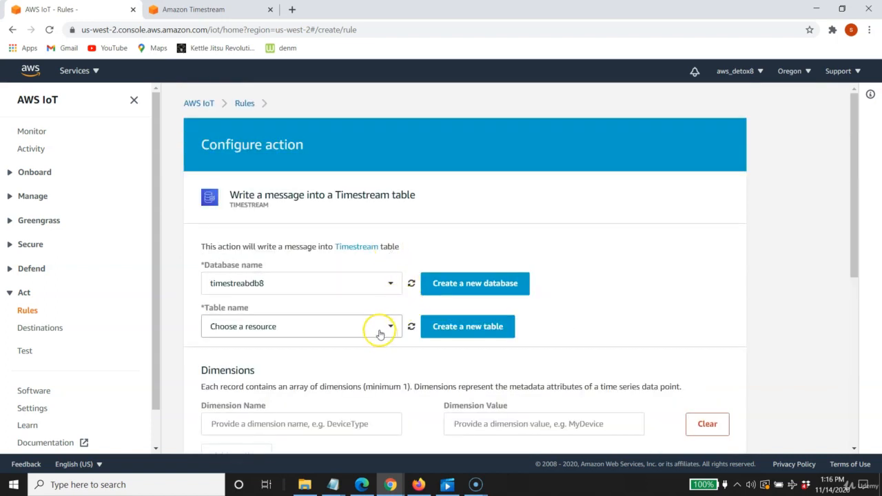
{"action": "left_click", "coordinate": [253, 344]}
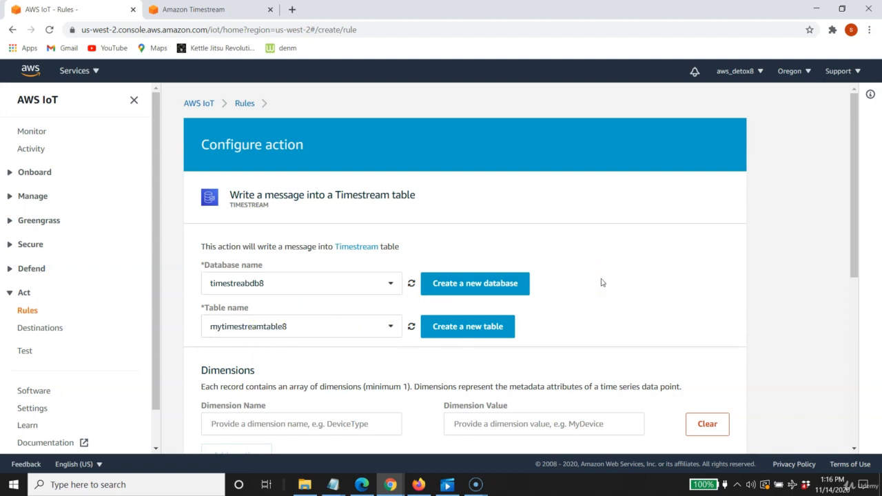
Step: Name the action's dimension Device_ID
{"action": "scroll", "coordinate": [659, 251], "scroll_direction": "down", "scroll_amount": 3}
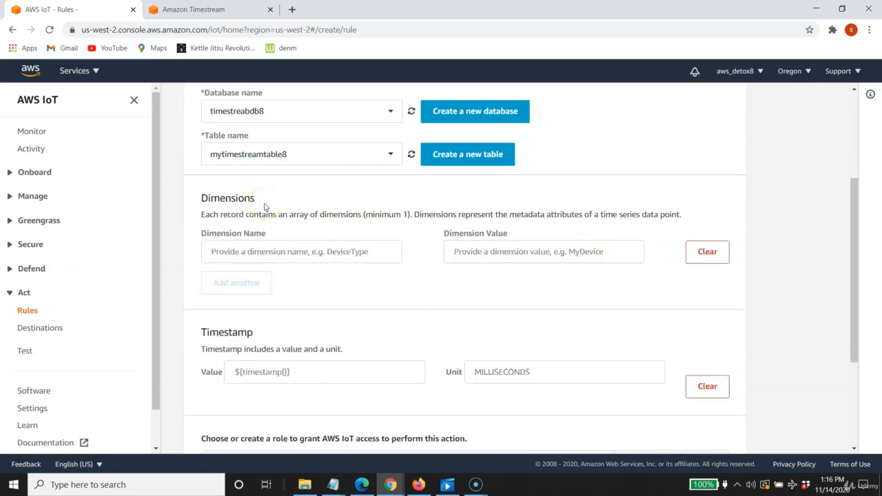
{"action": "scroll", "coordinate": [296, 324], "scroll_direction": "up", "scroll_amount": 2}
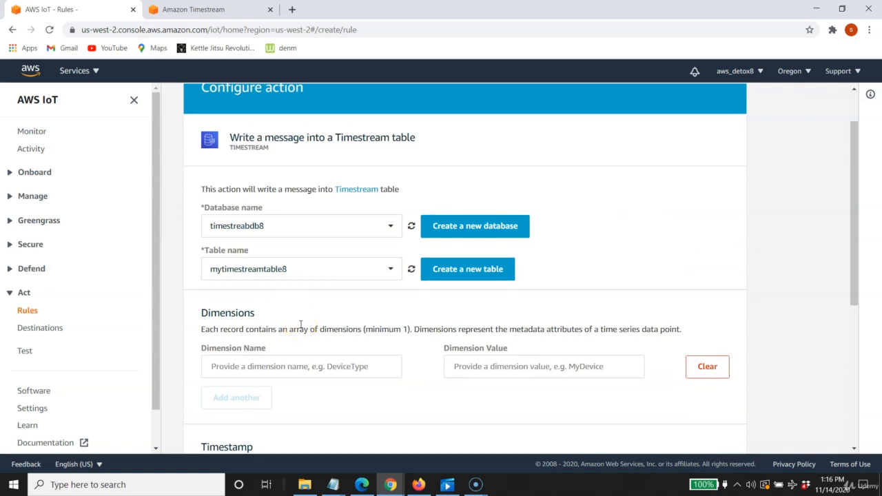
{"action": "left_click", "coordinate": [288, 365]}
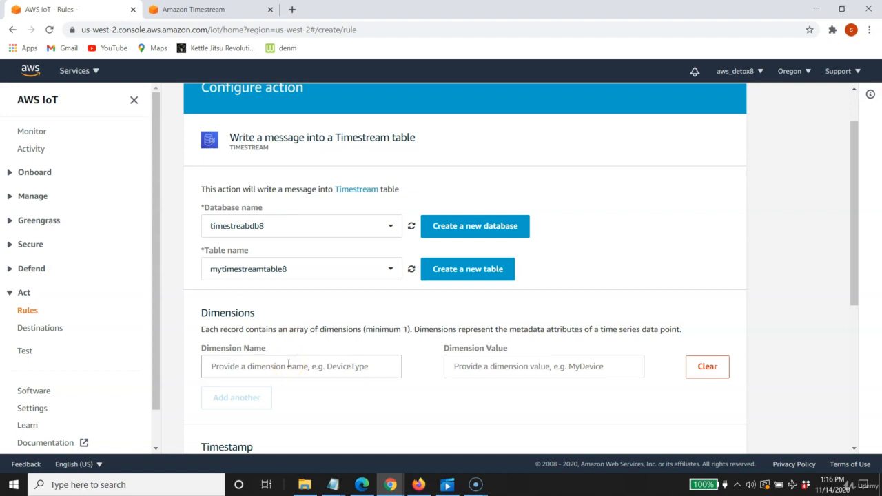
{"action": "left_click", "coordinate": [288, 364]}
{"action": "left_click", "coordinate": [288, 364]}
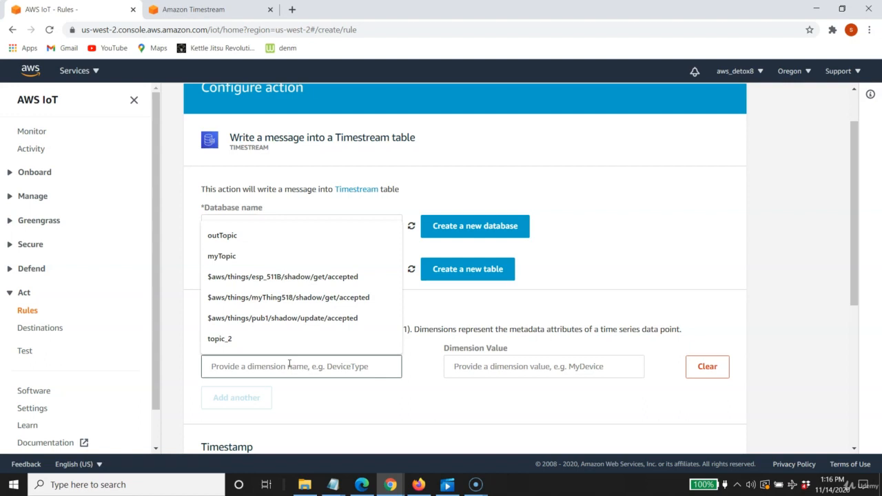
{"action": "type", "text": "Device_"}
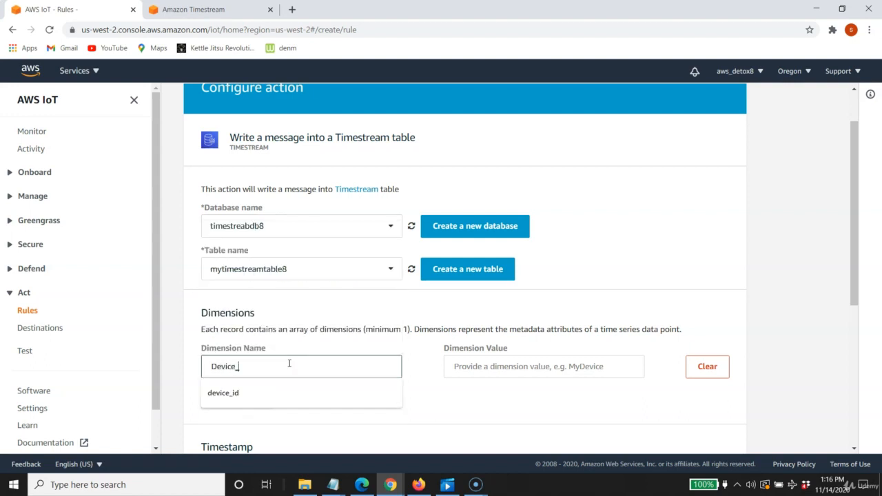
{"action": "type", "text": "ID"}
Step: Set the value of the Device_ID dimension to ${device_id}
{"action": "left_click", "coordinate": [489, 365]}
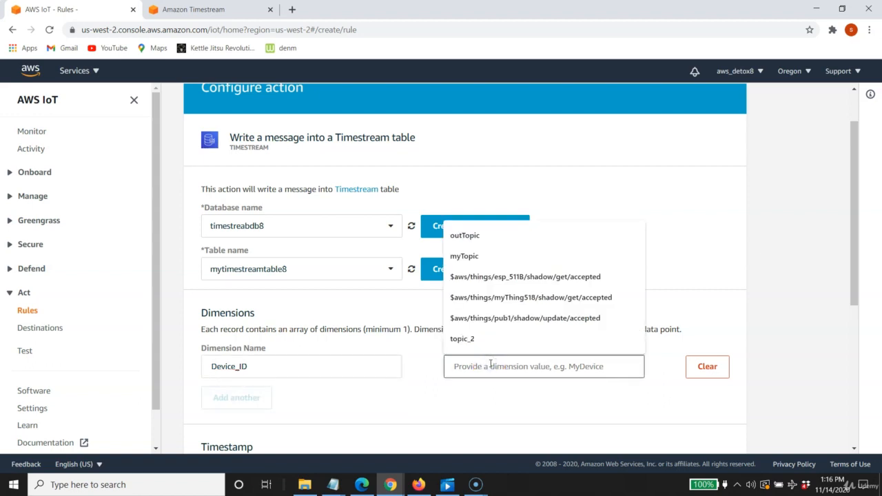
{"action": "type", "text": "$"}
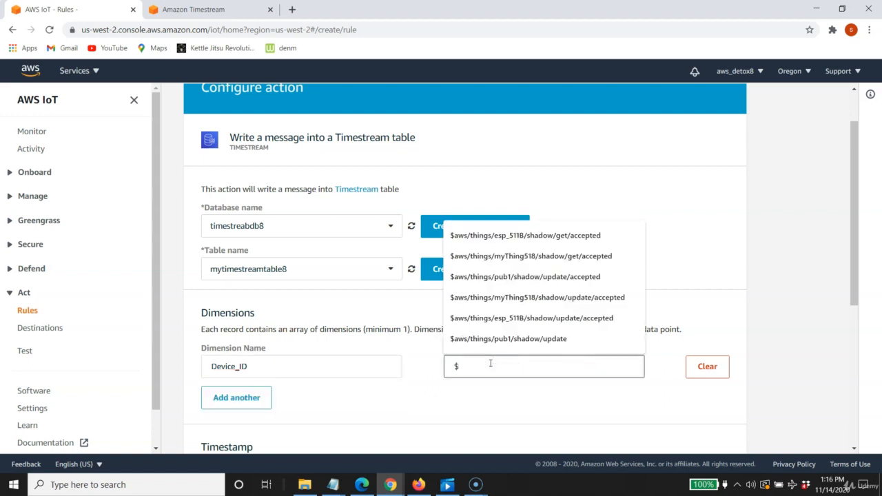
{"action": "type", "text": "{device"}
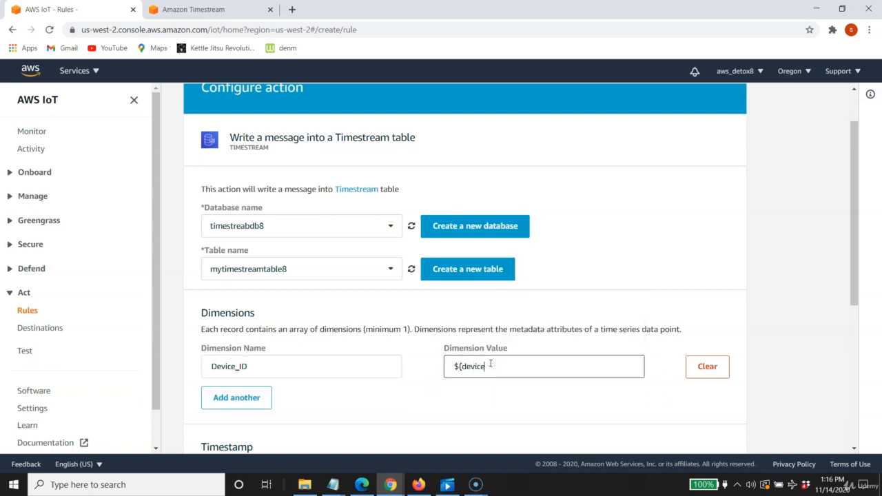
{"action": "left_click", "coordinate": [488, 365]}
{"action": "type", "text": "_id}"}
{"action": "left_click", "coordinate": [242, 364]}
{"action": "key", "text": "BackSpace"}
{"action": "type", "text": "_"}
Step: Create a new IAM role named timestreamrole8 that grants AWS IoT access for the Timestream action
{"action": "scroll", "coordinate": [607, 300], "scroll_direction": "down", "scroll_amount": 2}
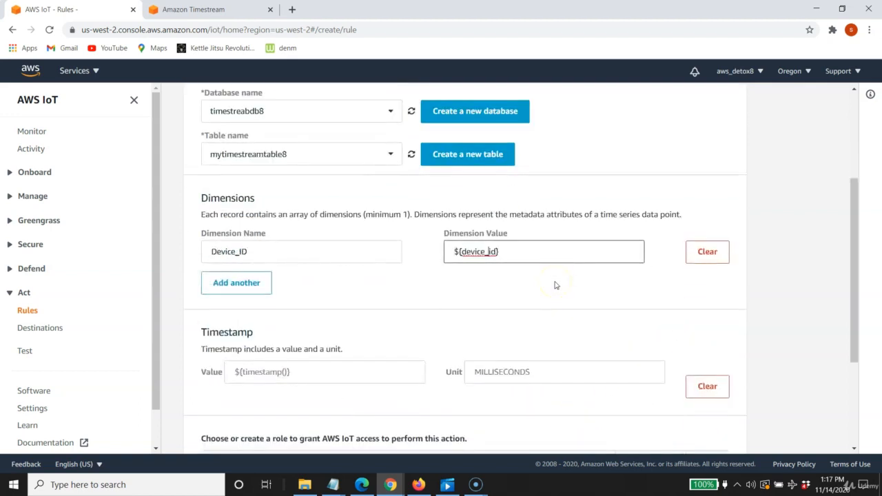
{"action": "scroll", "coordinate": [555, 285], "scroll_direction": "down", "scroll_amount": 1}
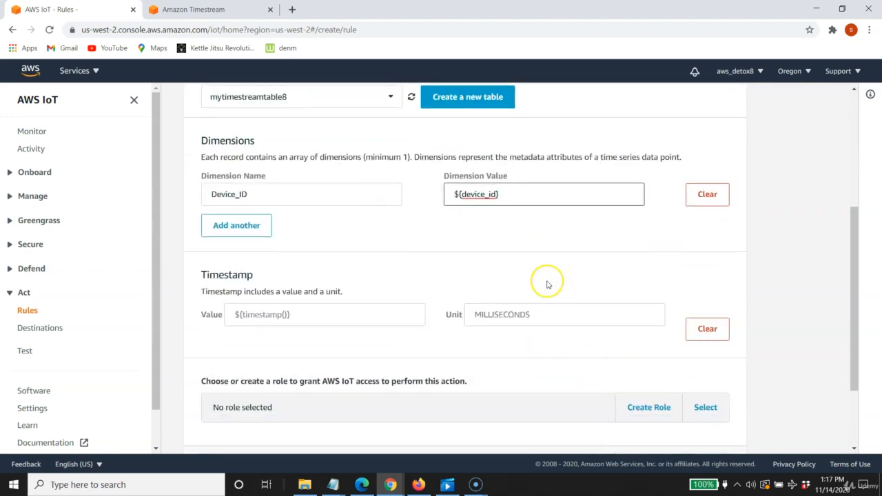
{"action": "left_click", "coordinate": [242, 318]}
{"action": "left_click", "coordinate": [523, 315]}
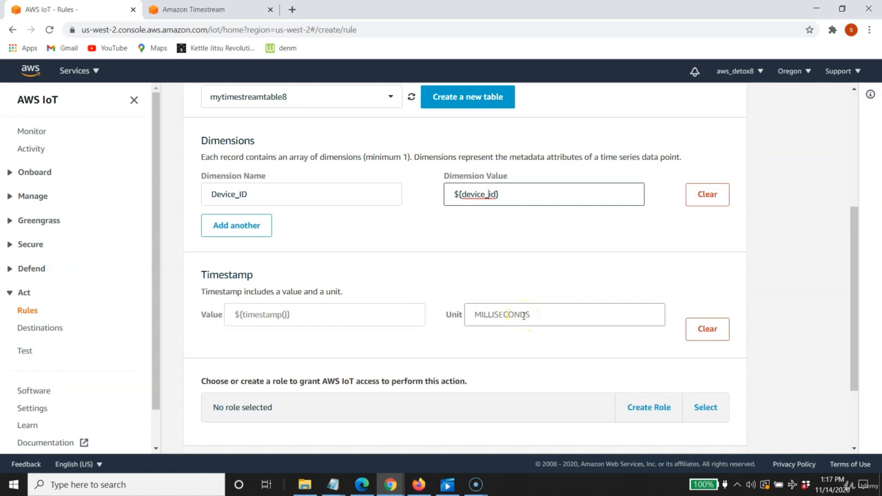
{"action": "scroll", "coordinate": [402, 169], "scroll_direction": "down", "scroll_amount": 3}
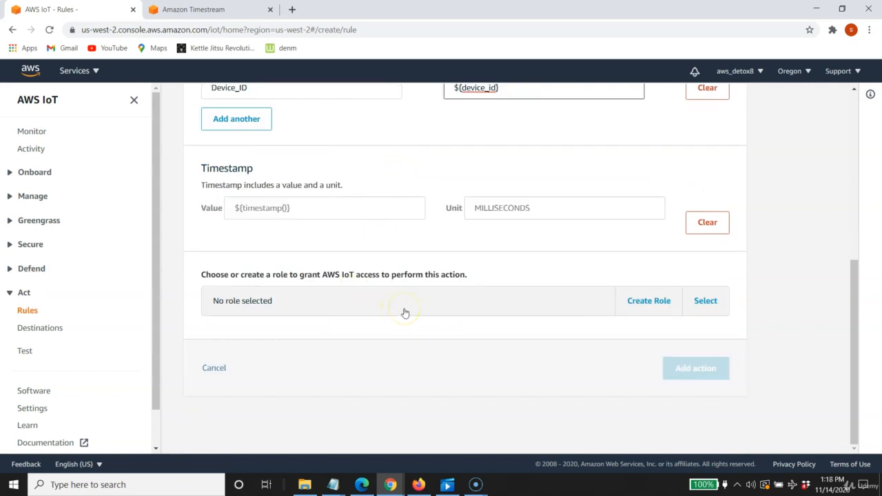
{"action": "left_click", "coordinate": [651, 302]}
{"action": "left_click", "coordinate": [362, 190]}
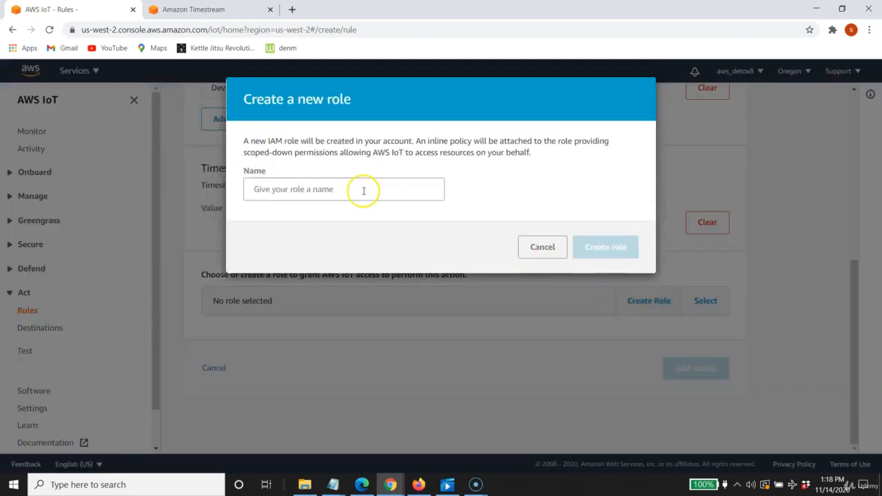
{"action": "type", "text": "times"}
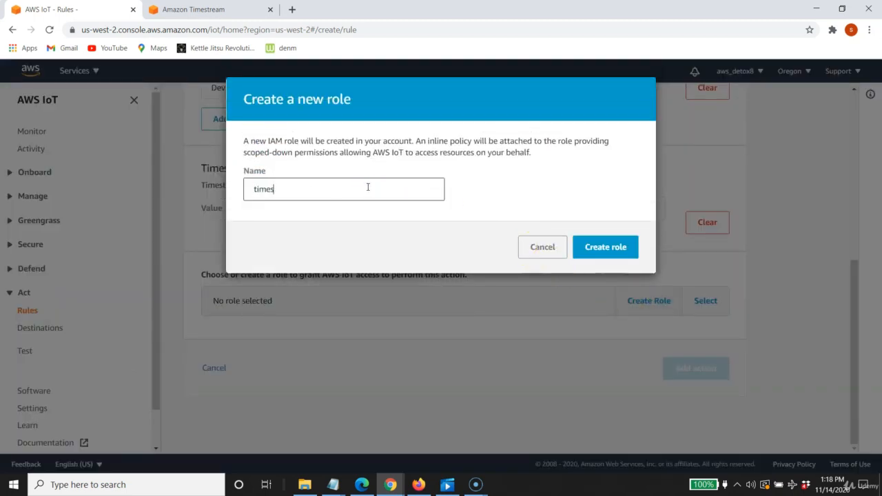
{"action": "type", "text": "treamrole8"}
{"action": "left_click", "coordinate": [605, 247]}
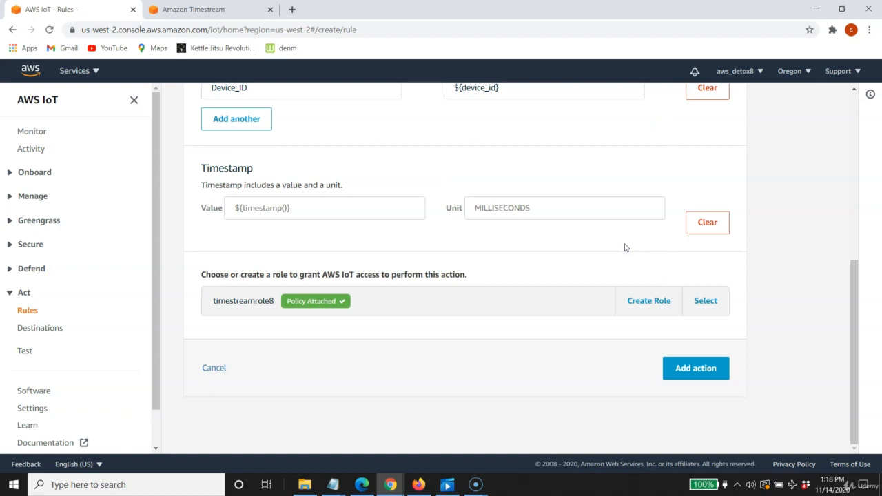
Step: Add the configured Timestream action to the timestreamdb8 rule and create the rule
{"action": "left_click", "coordinate": [695, 368]}
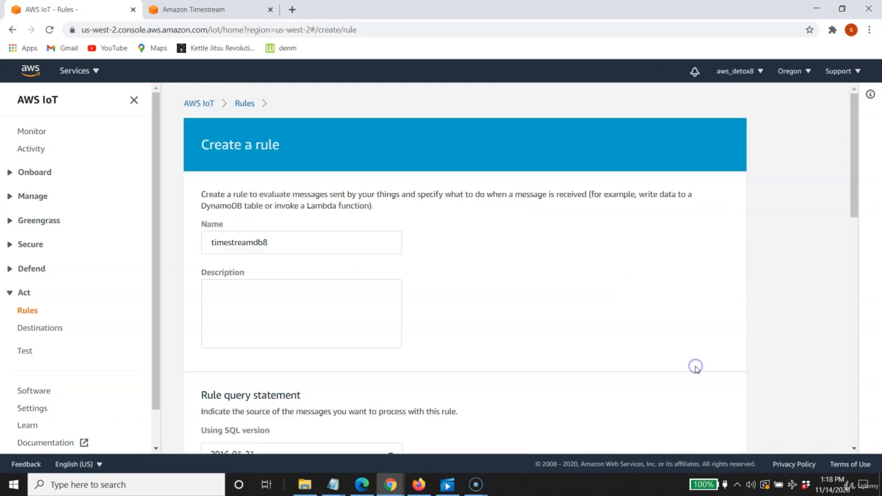
{"action": "scroll", "coordinate": [685, 351], "scroll_direction": "down", "scroll_amount": 3}
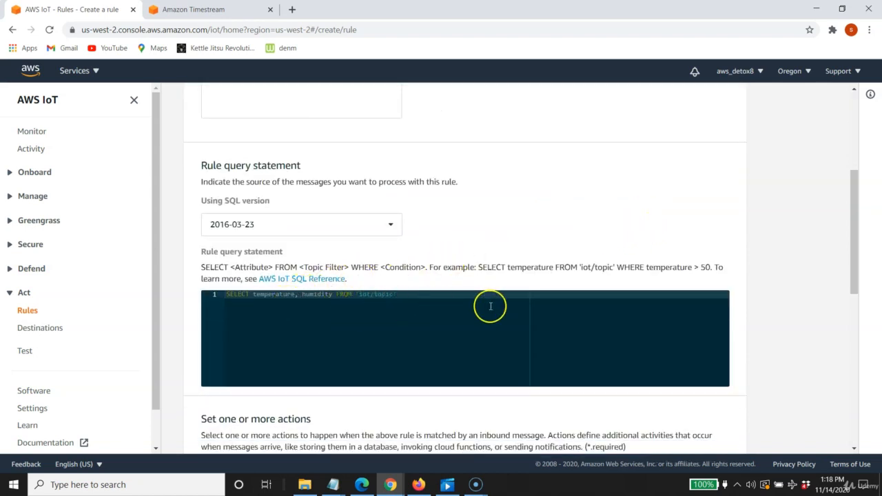
{"action": "scroll", "coordinate": [490, 305], "scroll_direction": "down", "scroll_amount": 2}
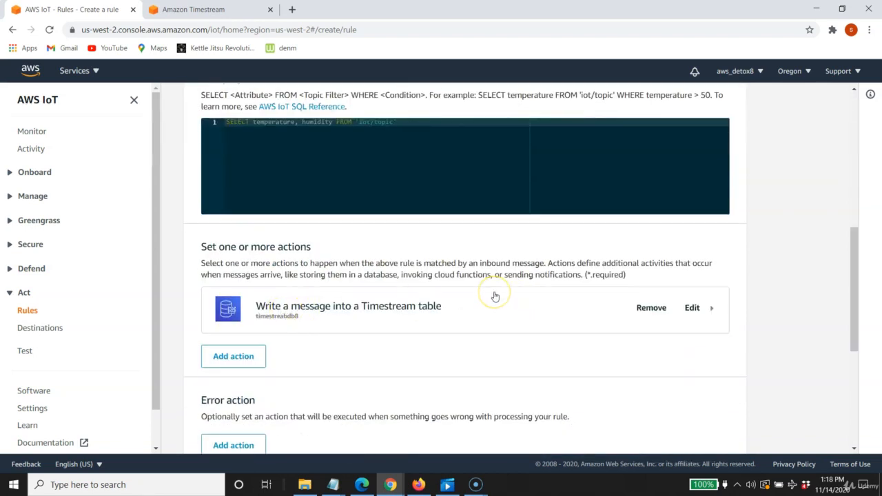
{"action": "scroll", "coordinate": [494, 296], "scroll_direction": "down", "scroll_amount": 3}
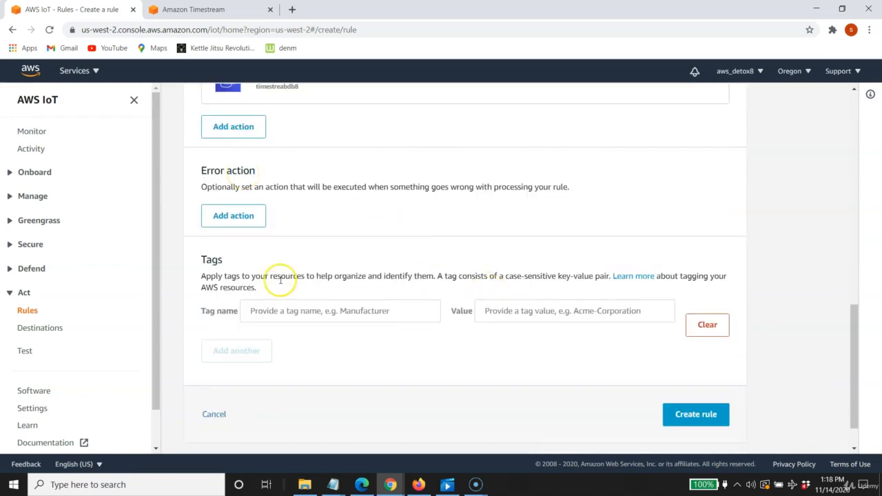
{"action": "left_click", "coordinate": [710, 419]}
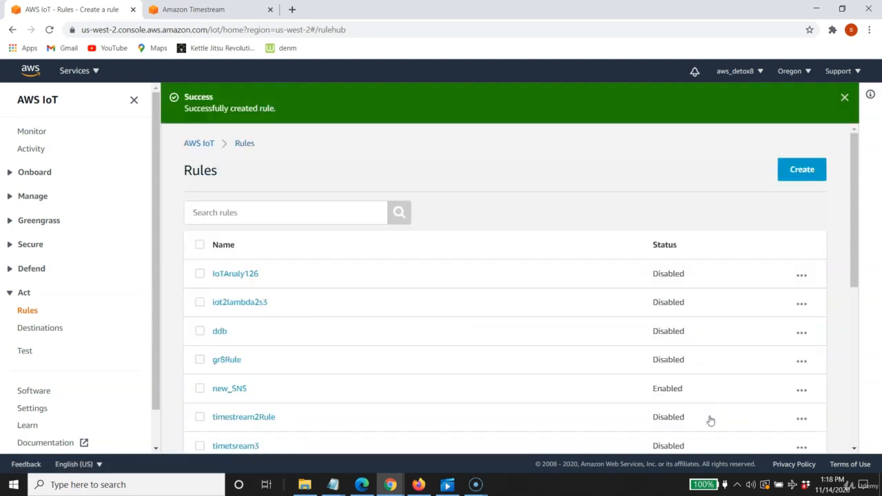
Step: Disable the new_SNS rule in the rules list
{"action": "scroll", "coordinate": [488, 280], "scroll_direction": "down", "scroll_amount": 3}
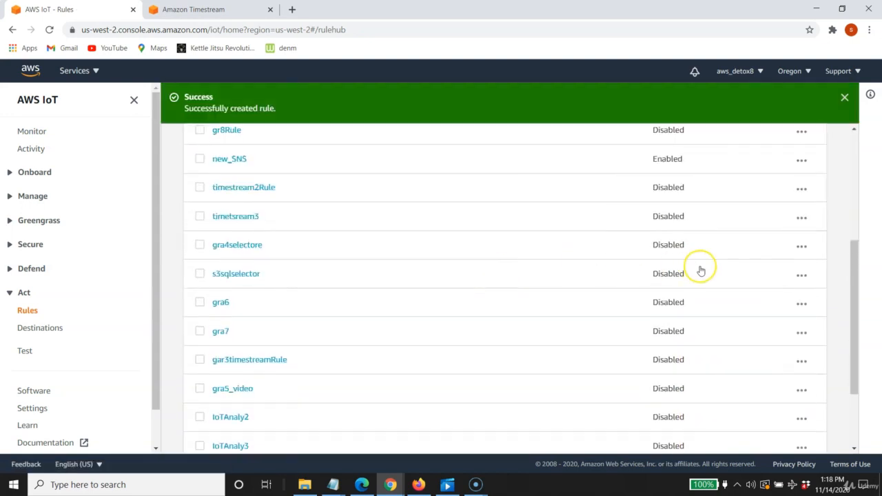
{"action": "scroll", "coordinate": [698, 269], "scroll_direction": "down", "scroll_amount": 2}
{"action": "scroll", "coordinate": [699, 269], "scroll_direction": "up", "scroll_amount": 5}
{"action": "scroll", "coordinate": [701, 270], "scroll_direction": "down", "scroll_amount": 2}
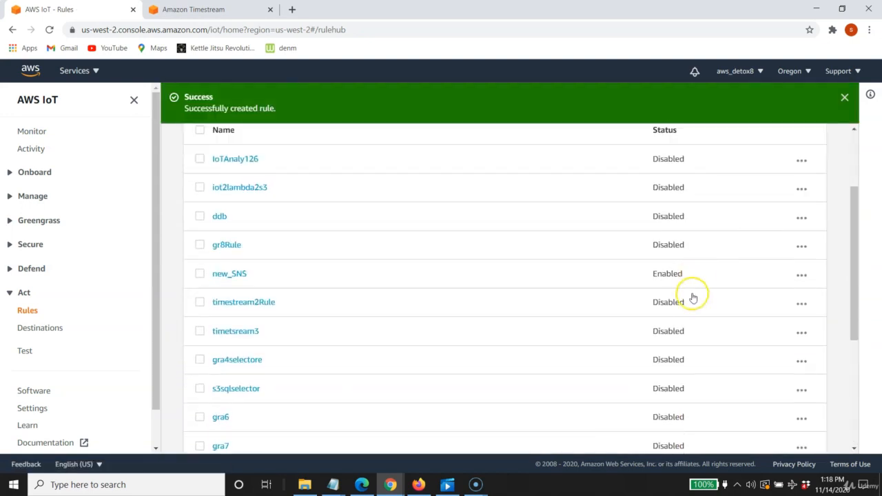
{"action": "left_click", "coordinate": [802, 276]}
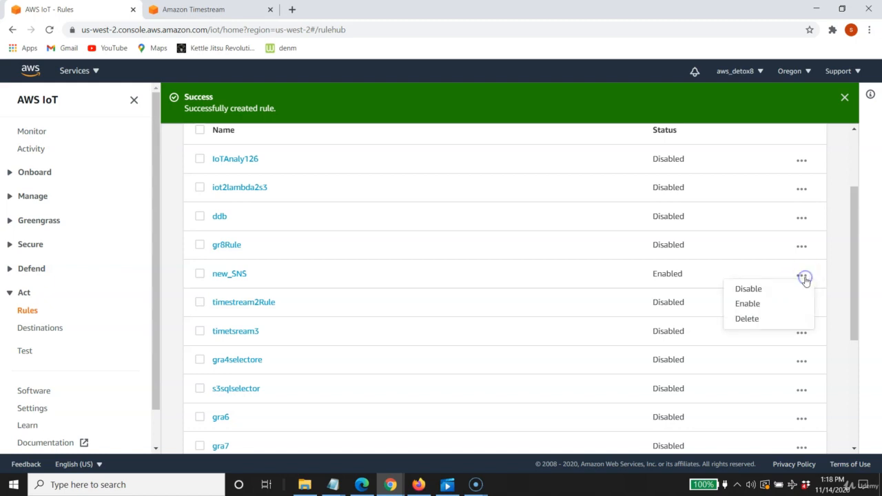
{"action": "left_click", "coordinate": [756, 290]}
Step: Enable the timestreamdb8 rule at the end of the rules list
{"action": "scroll", "coordinate": [717, 295], "scroll_direction": "down", "scroll_amount": 4}
{"action": "scroll", "coordinate": [713, 296], "scroll_direction": "down", "scroll_amount": 1}
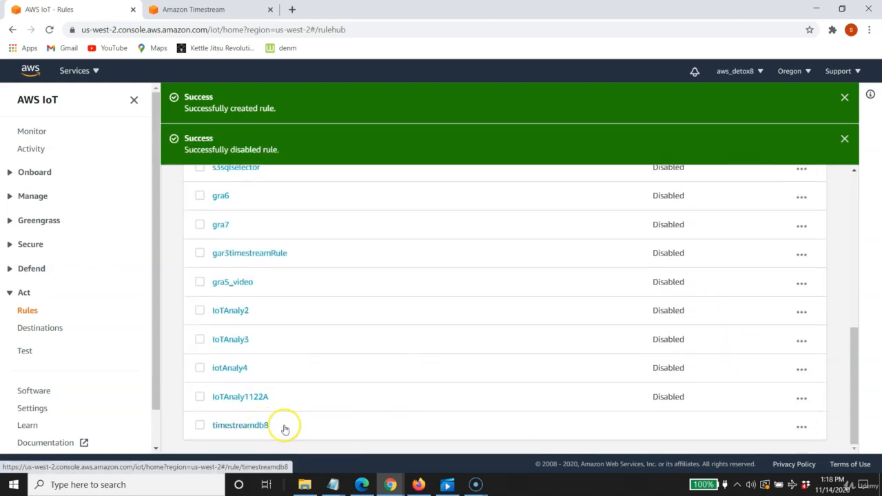
{"action": "left_click", "coordinate": [803, 428]}
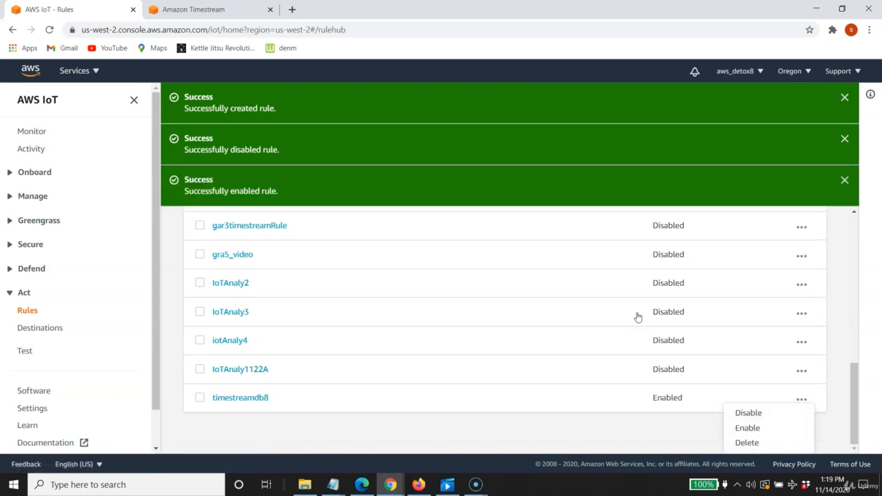
{"action": "left_click", "coordinate": [575, 434]}
Step: Open the MQTT test client and set the publish topic to iot/topic
{"action": "left_click", "coordinate": [25, 352]}
{"action": "scroll", "coordinate": [455, 228], "scroll_direction": "down", "scroll_amount": 3}
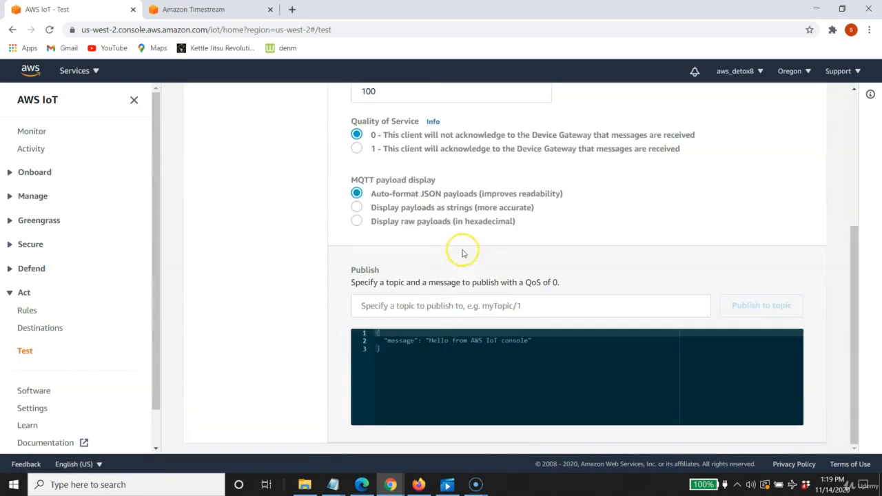
{"action": "left_click", "coordinate": [522, 305]}
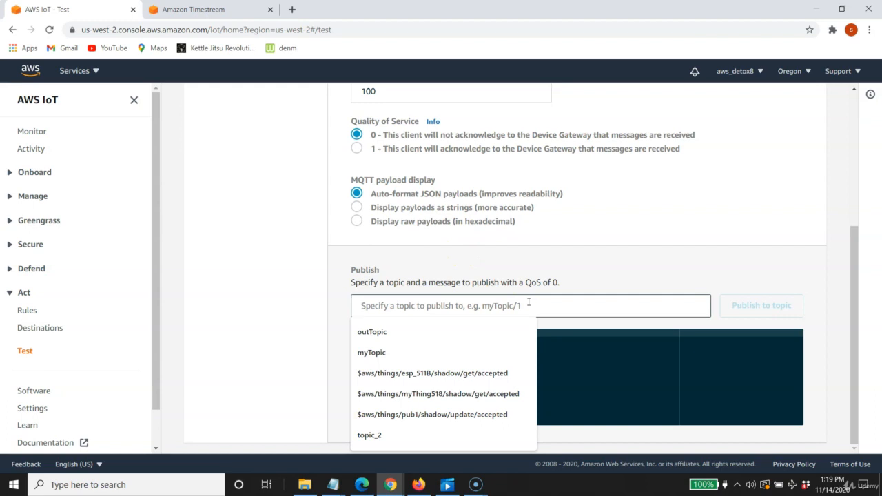
{"action": "type", "text": "iot"}
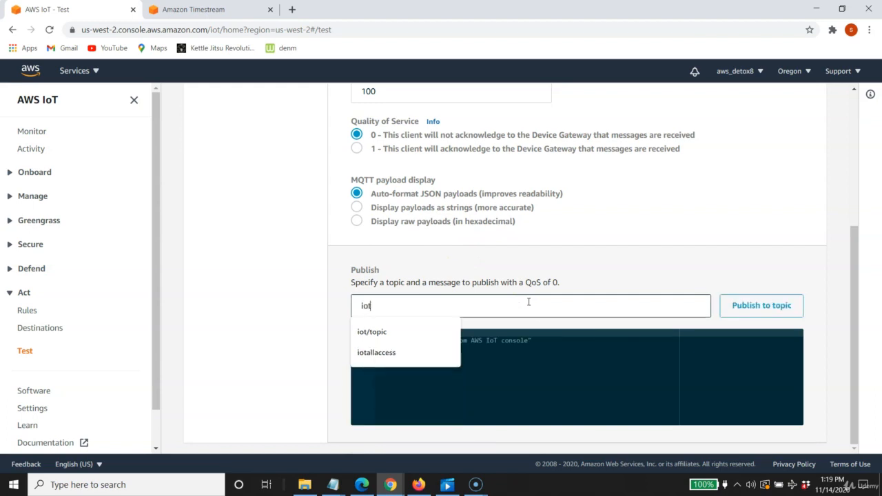
{"action": "type", "text": "/top"}
{"action": "type", "text": "ic"}
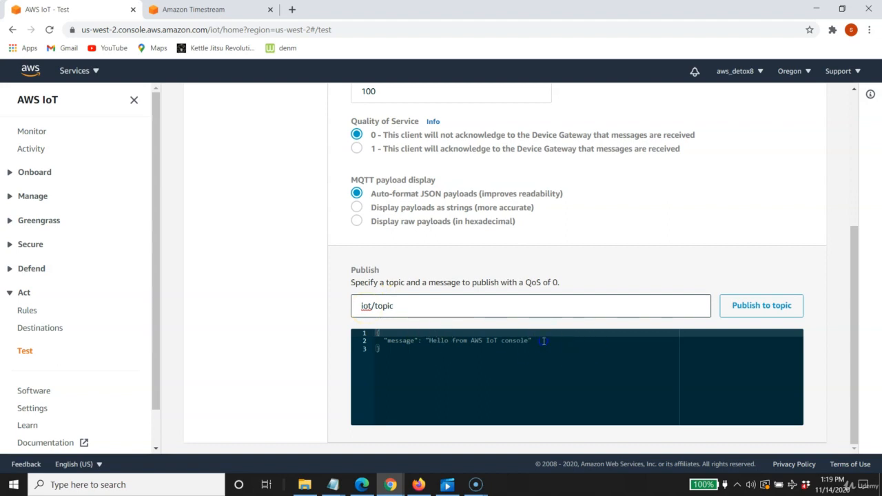
Step: Replace the default message in the publish payload with "temperature": 66 and "humidity": 77
{"action": "left_click_drag", "start_coordinate": [543, 341], "coordinate": [385, 341]}
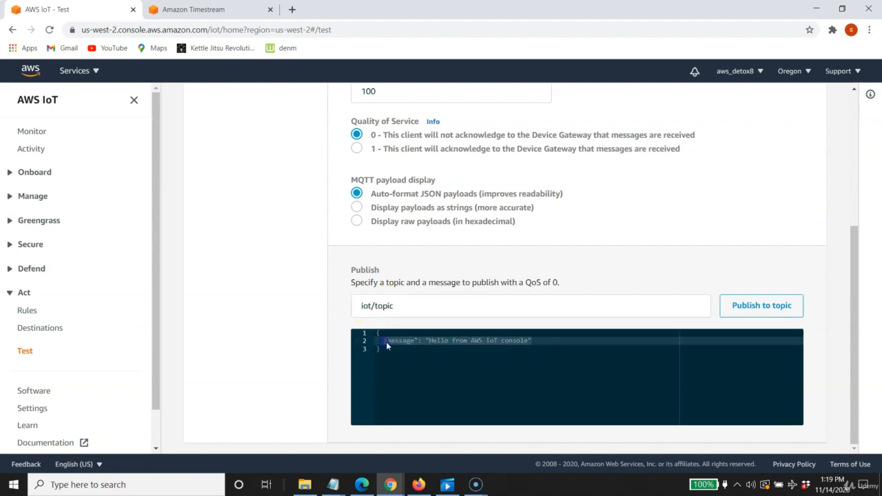
{"action": "left_click", "coordinate": [424, 360]}
{"action": "key", "text": "BackSpace"}
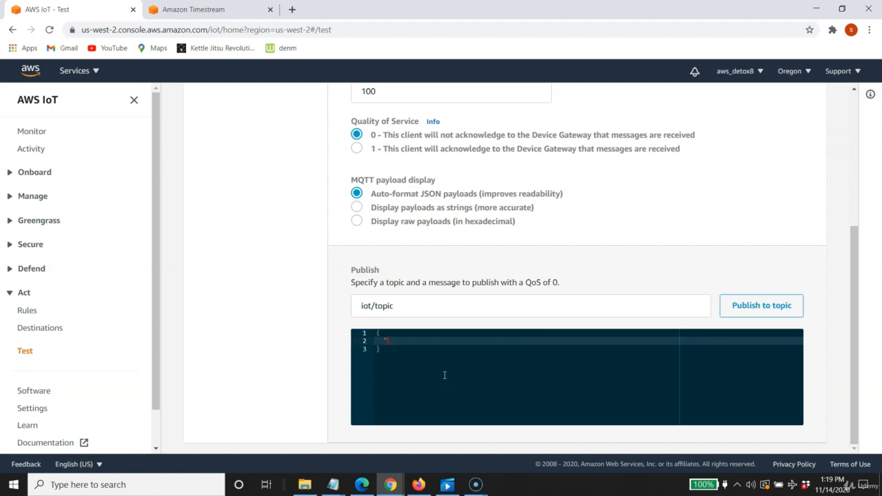
{"action": "type", "text": "temperature"}
{"action": "type", "text": "\": 66,"}
{"action": "key", "text": "Return"}
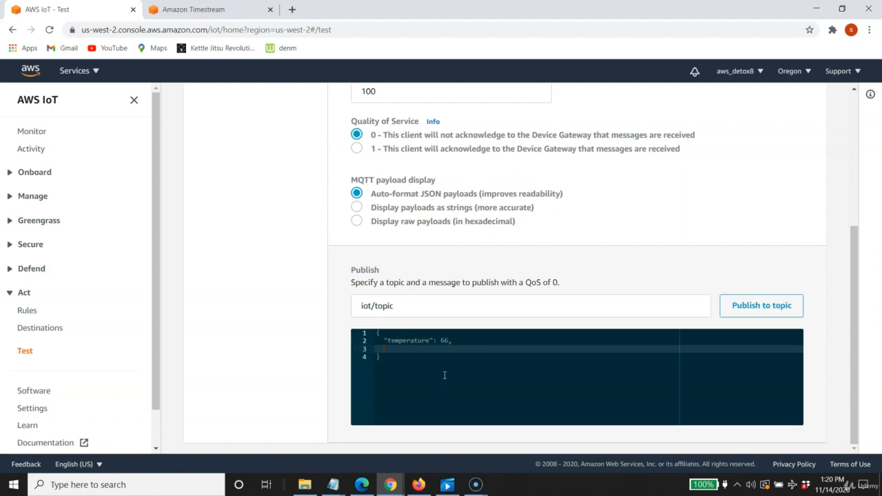
{"action": "type", "text": "\"humidit"}
{"action": "type", "text": "y\": 77,"}
{"action": "key", "text": "Return"}
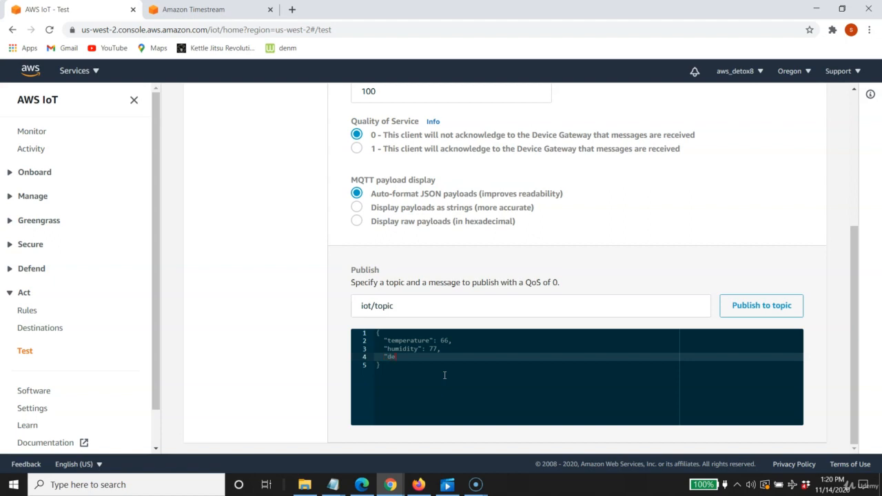
Step: Add "device_id": "sensor_1" to the JSON payload and publish the message to iot/topic
{"action": "type", "text": "vice_id"}
{"action": "type", "text": "\": \"sensor_1"}
{"action": "left_click", "coordinate": [445, 380]}
{"action": "left_click", "coordinate": [452, 390]}
{"action": "left_click", "coordinate": [766, 305]}
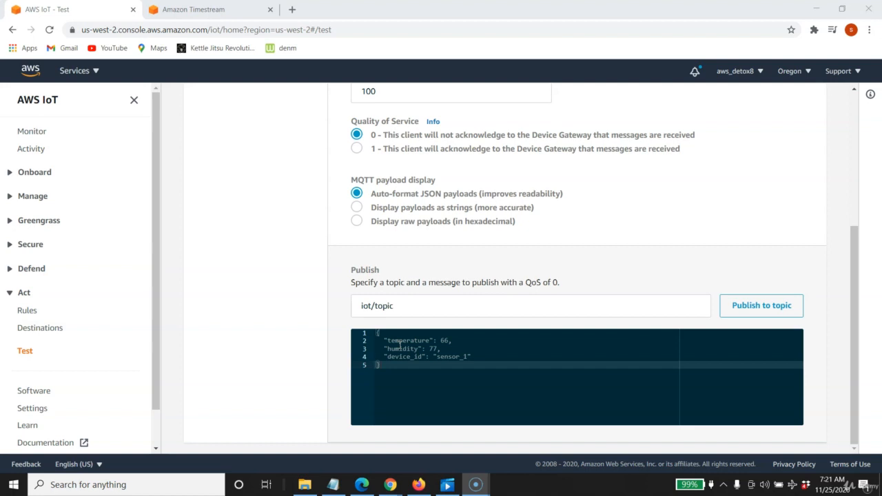
Step: Set the payload's temperature to 76 and its humidity to 87
{"action": "left_click", "coordinate": [449, 340]}
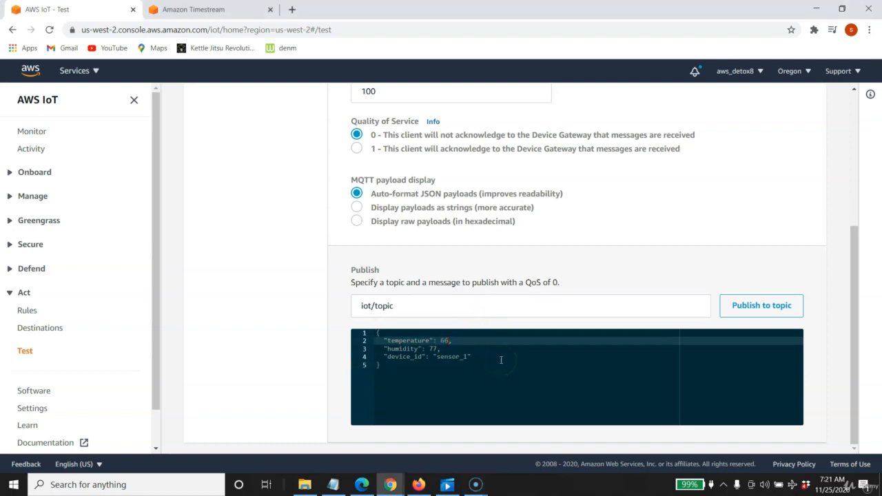
{"action": "key", "text": "BackSpace"}
{"action": "type", "text": "96"}
{"action": "left_click", "coordinate": [437, 349]}
{"action": "key", "text": "BackSpace"}
{"action": "key", "text": "BackSpace"}
{"action": "type", "text": "87"}
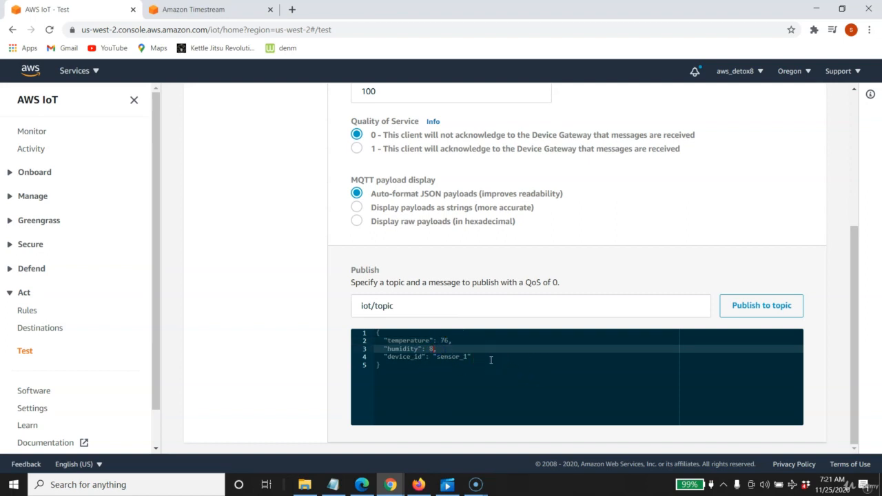
Step: Change the payload's device_id to sensor_2 and publish the message to iot/topic
{"action": "left_click", "coordinate": [469, 357]}
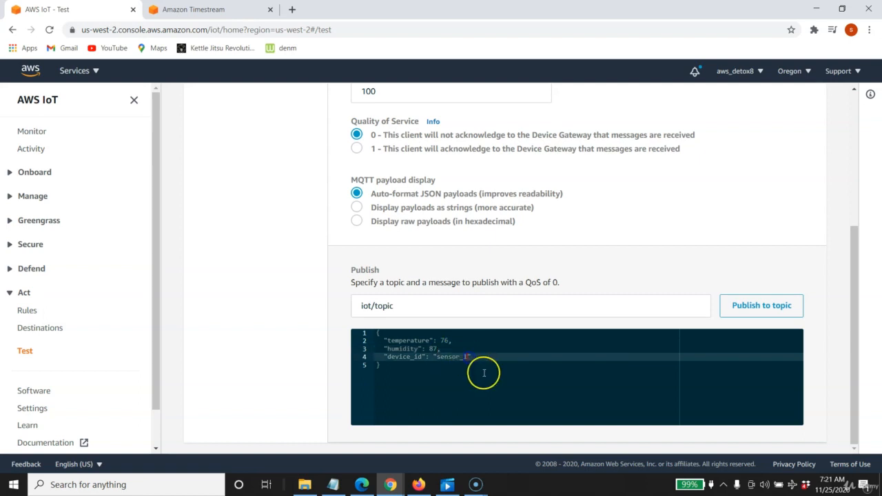
{"action": "key", "text": "BackSpace"}
{"action": "type", "text": "2"}
{"action": "left_click", "coordinate": [455, 339]}
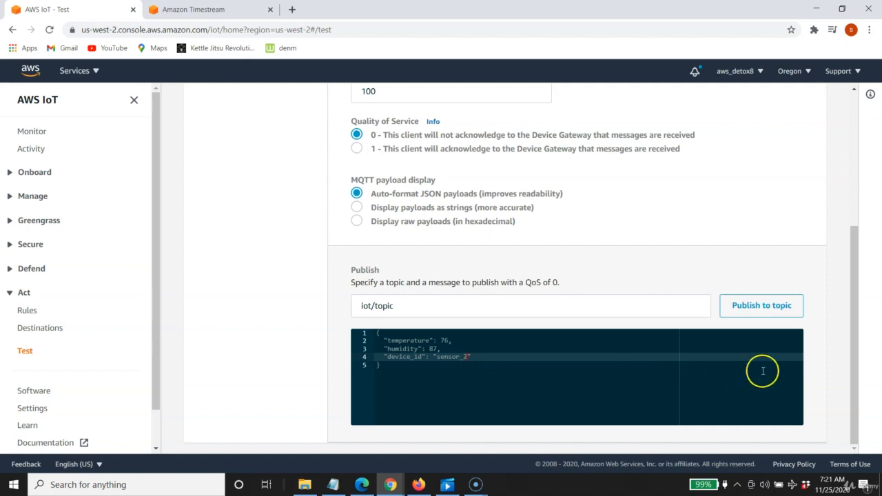
{"action": "left_click", "coordinate": [758, 311]}
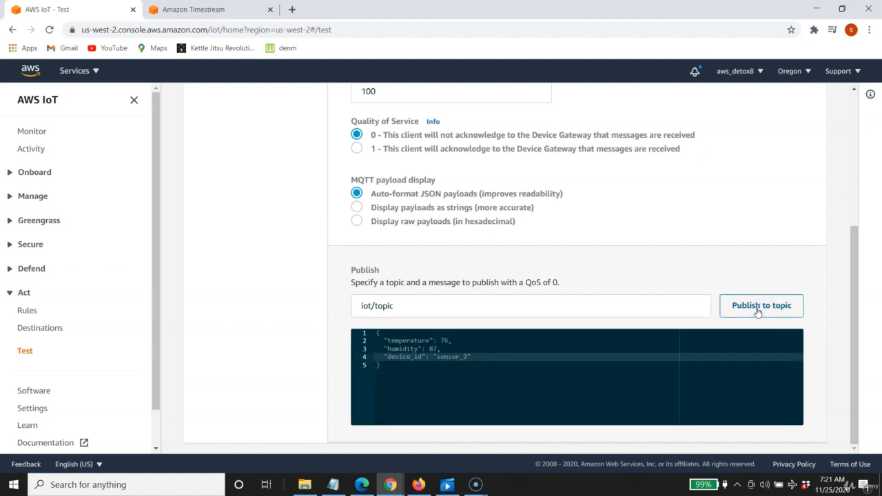
Step: Publish a third message to iot/topic with temperature 86, humidity 97 and device_id sensor_3
{"action": "left_click", "coordinate": [450, 341]}
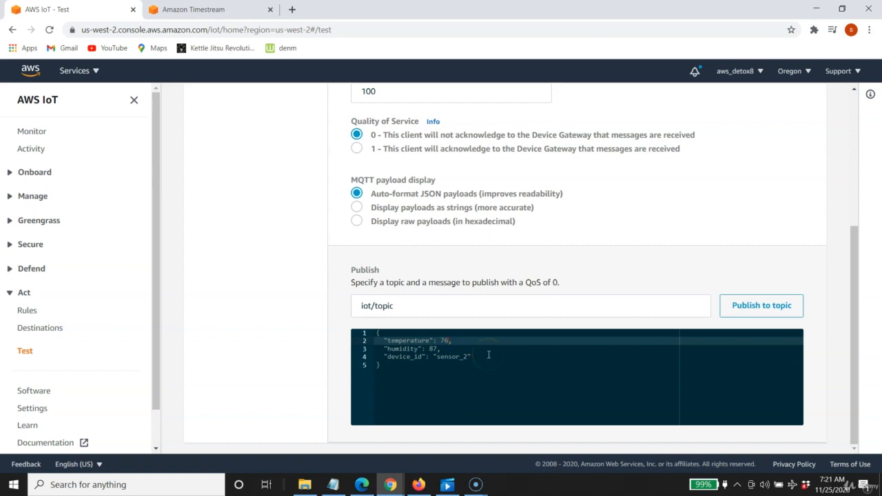
{"action": "left_click", "coordinate": [435, 349]}
{"action": "key", "text": "BackSpace"}
{"action": "key", "text": "BackSpace"}
{"action": "type", "text": "97"}
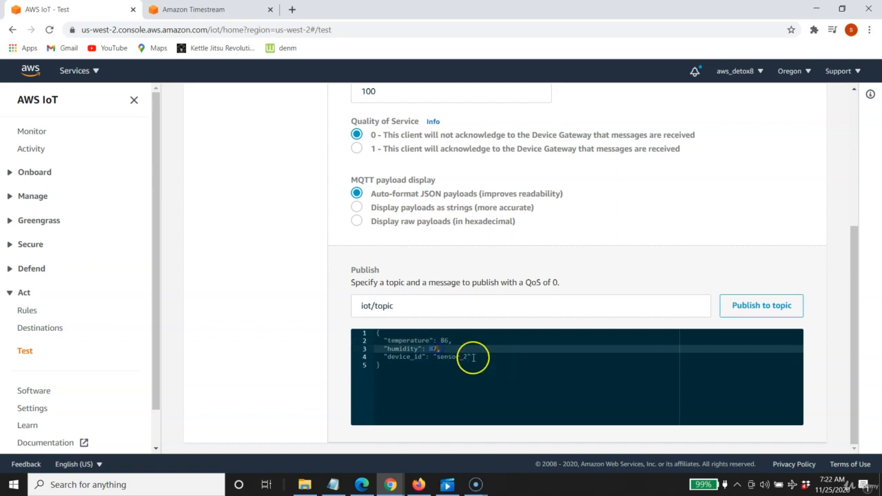
{"action": "left_click", "coordinate": [473, 357]}
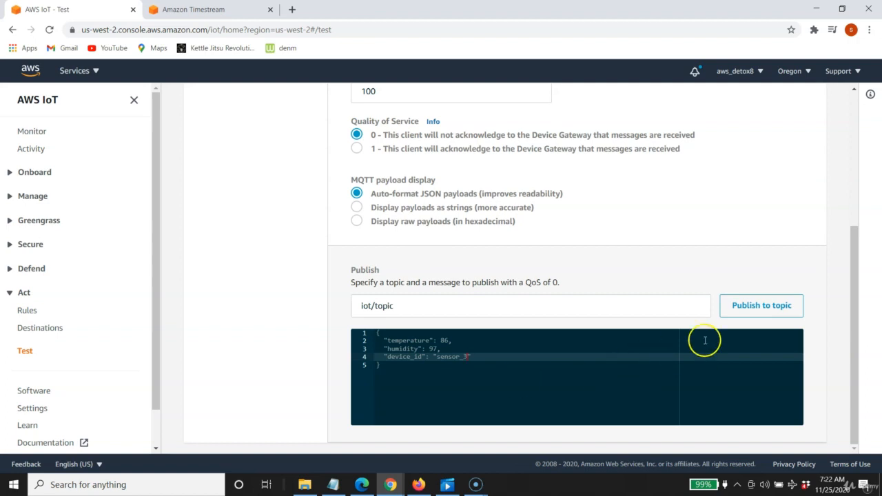
{"action": "left_click", "coordinate": [749, 306]}
Step: Publish a fourth message to iot/topic with temperature 96, humidity 107 and device_id sensor_4
{"action": "left_click", "coordinate": [449, 340]}
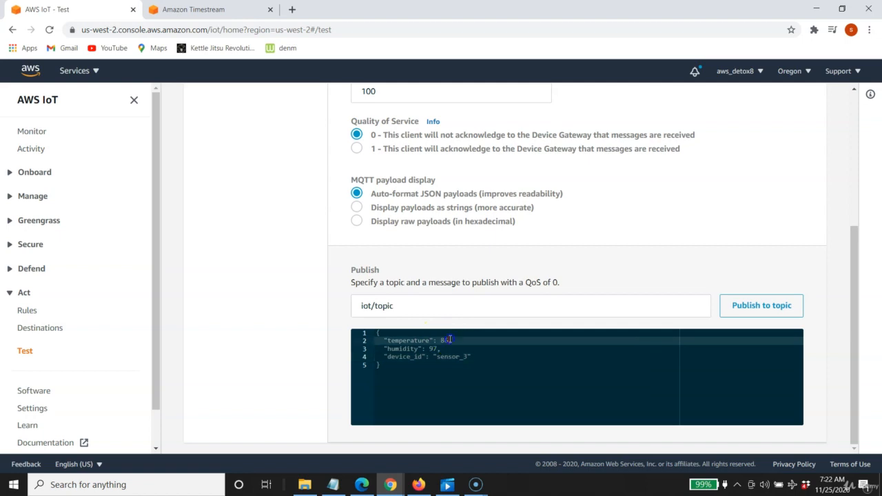
{"action": "key", "text": "BackSpace"}
{"action": "key", "text": "BackSpace"}
{"action": "type", "text": "96"}
{"action": "left_click", "coordinate": [437, 349]}
{"action": "key", "text": "BackSpace"}
{"action": "key", "text": "BackSpace"}
{"action": "type", "text": "10"}
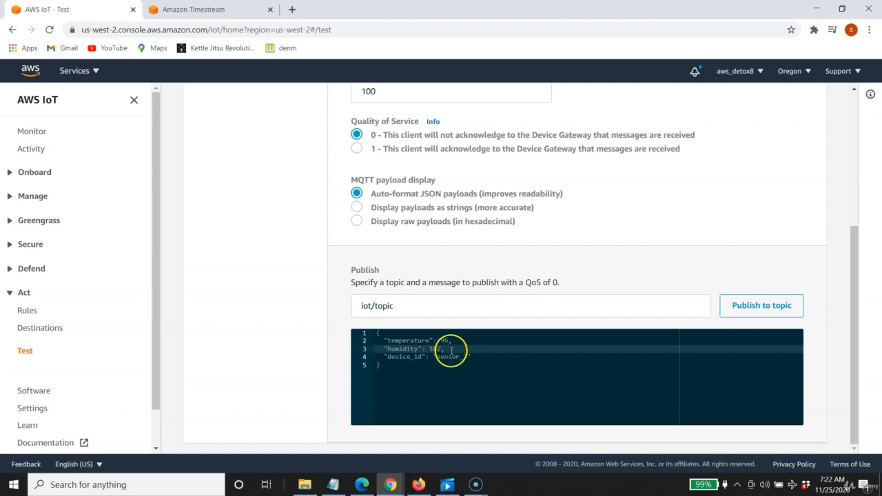
{"action": "left_click", "coordinate": [468, 358]}
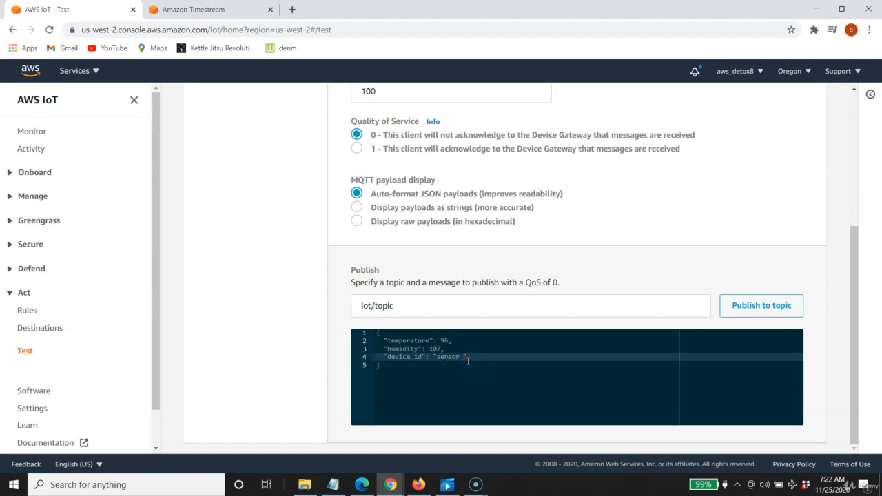
{"action": "type", "text": "4"}
{"action": "left_click", "coordinate": [743, 304]}
Step: Publish a fifth message to iot/topic with temperature 100, humidity 117 and device_id sensor_5
{"action": "left_click", "coordinate": [451, 339]}
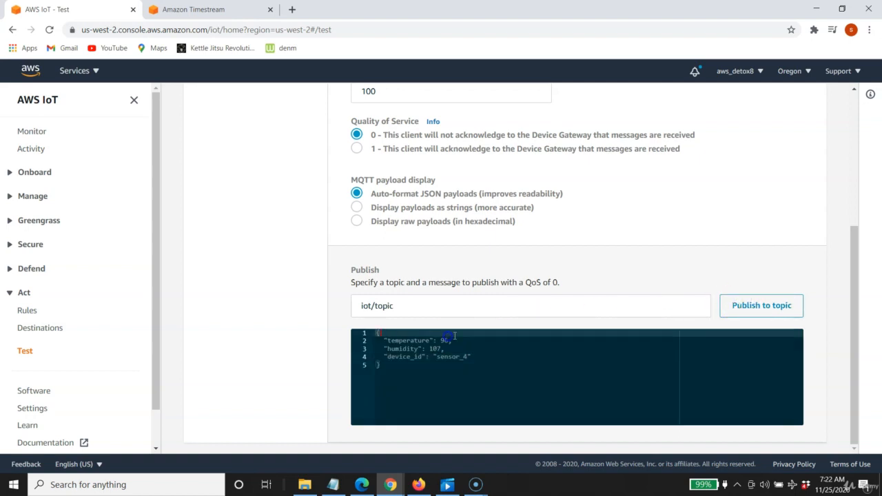
{"action": "double_click", "coordinate": [445, 340]}
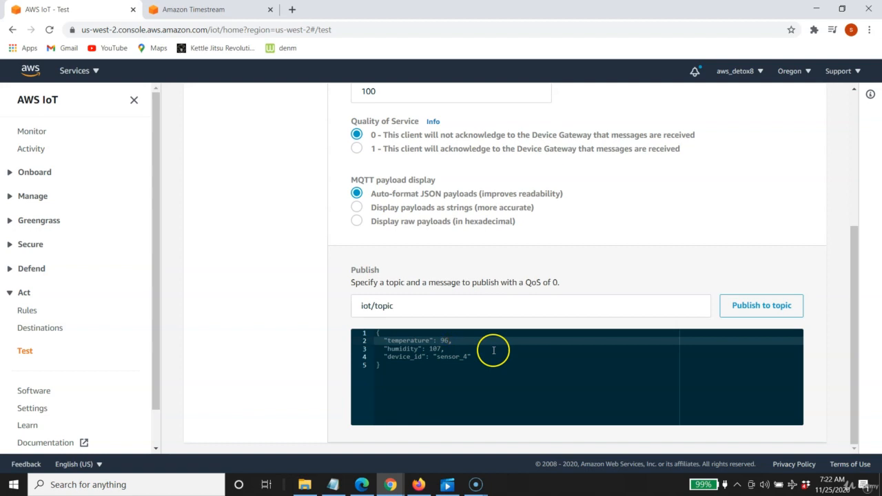
{"action": "type", "text": "100"}
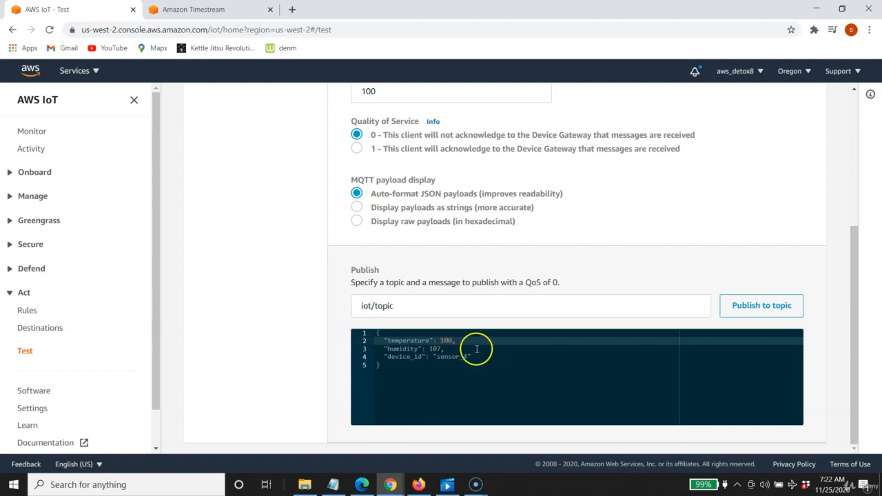
{"action": "double_click", "coordinate": [437, 349]}
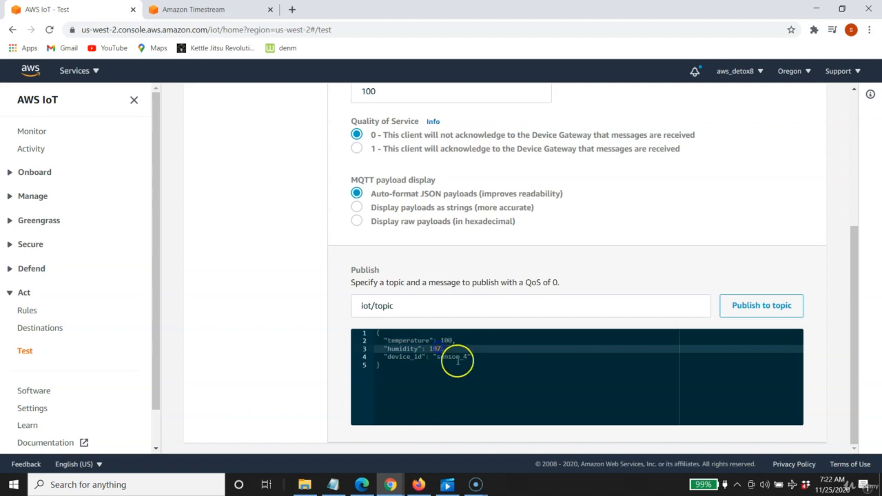
{"action": "type", "text": "117"}
{"action": "left_click", "coordinate": [466, 358]}
{"action": "key", "text": "BackSpace"}
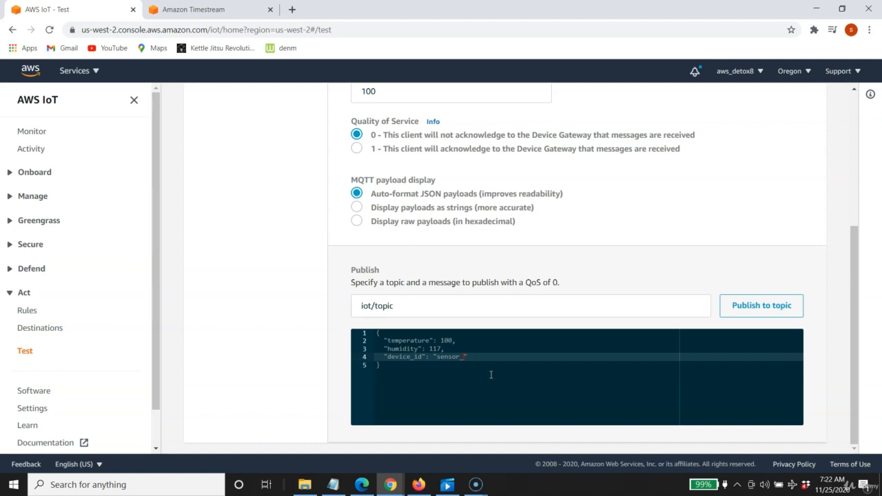
{"action": "type", "text": "5"}
{"action": "left_click", "coordinate": [750, 307]}
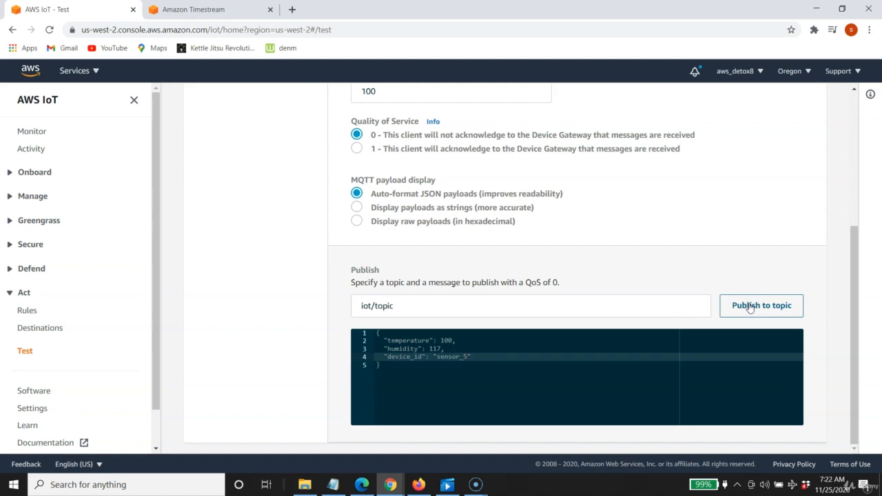
Step: Switch to Amazon Timestream and view the details of mytimestreamtable8 in the timestreabdb8 database
{"action": "left_click", "coordinate": [212, 11]}
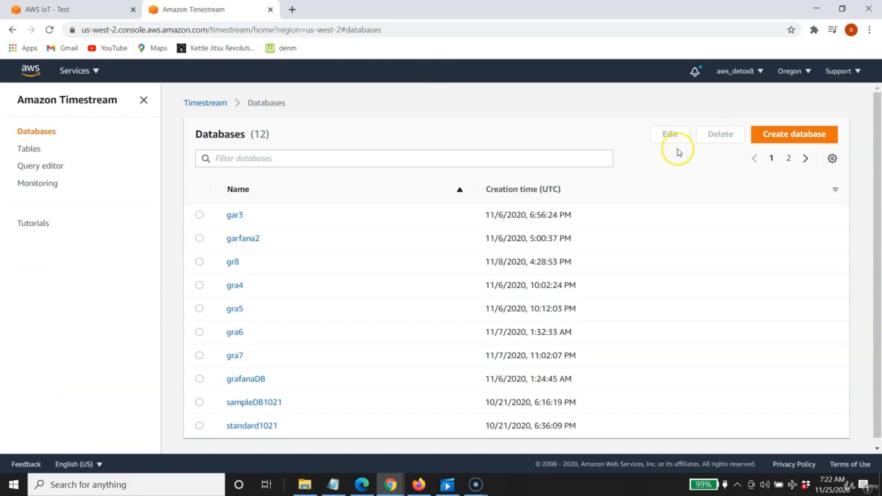
{"action": "scroll", "coordinate": [702, 223], "scroll_direction": "down", "scroll_amount": 1}
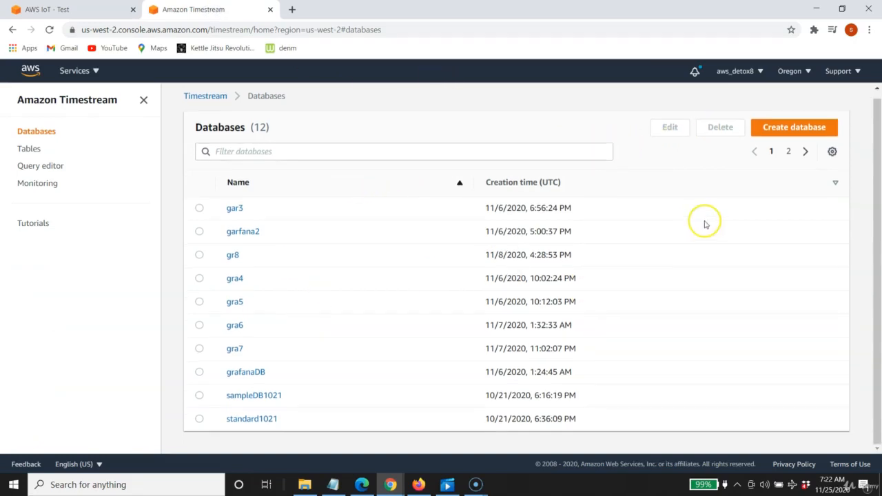
{"action": "left_click", "coordinate": [804, 153]}
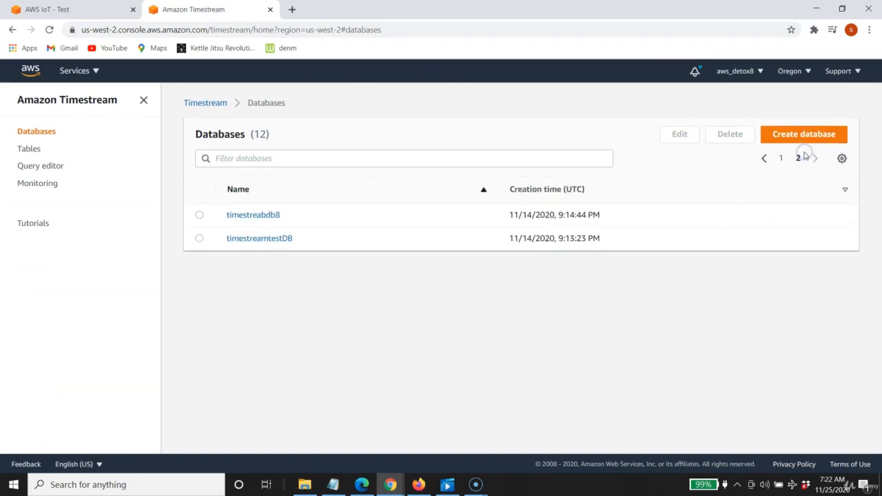
{"action": "left_click", "coordinate": [265, 215]}
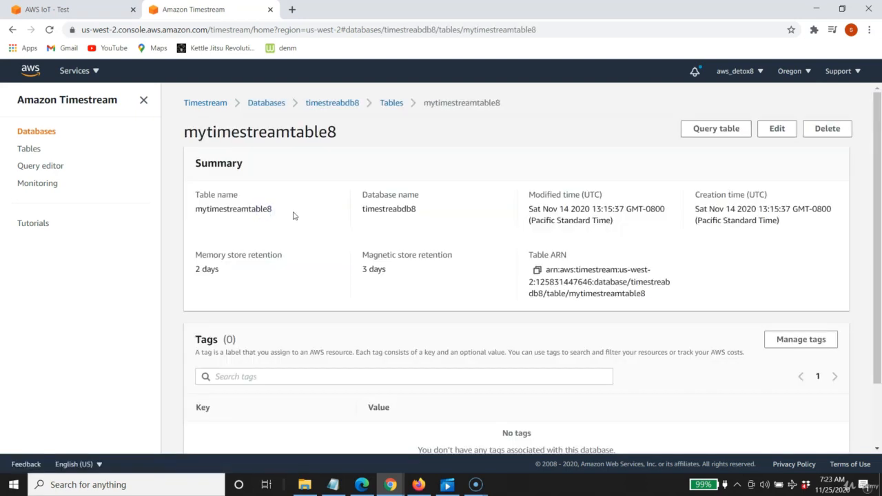
{"action": "scroll", "coordinate": [319, 222], "scroll_direction": "down", "scroll_amount": 2}
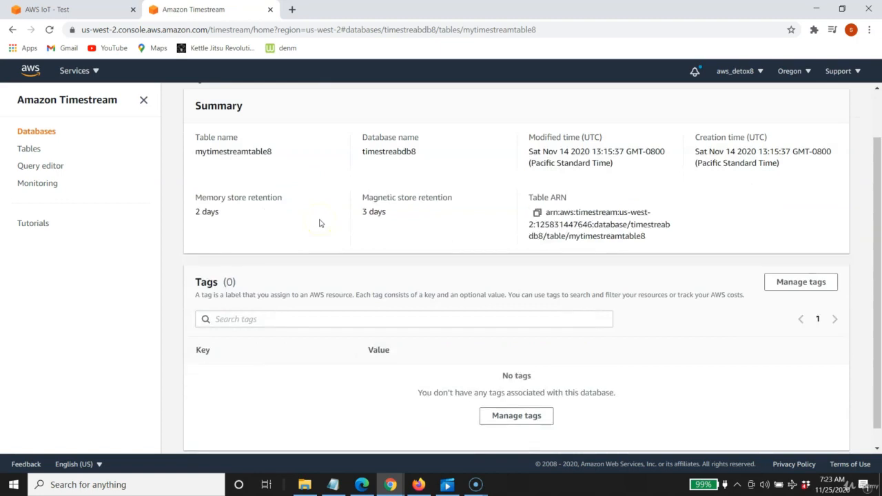
Step: Open the Timestream query editor and choose timestreabdb8 as the database to query
{"action": "left_click", "coordinate": [39, 166]}
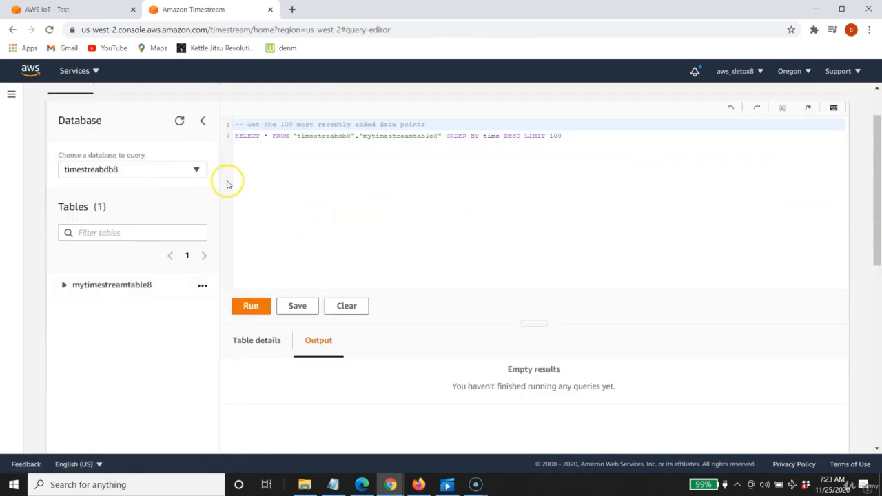
{"action": "left_click", "coordinate": [148, 169]}
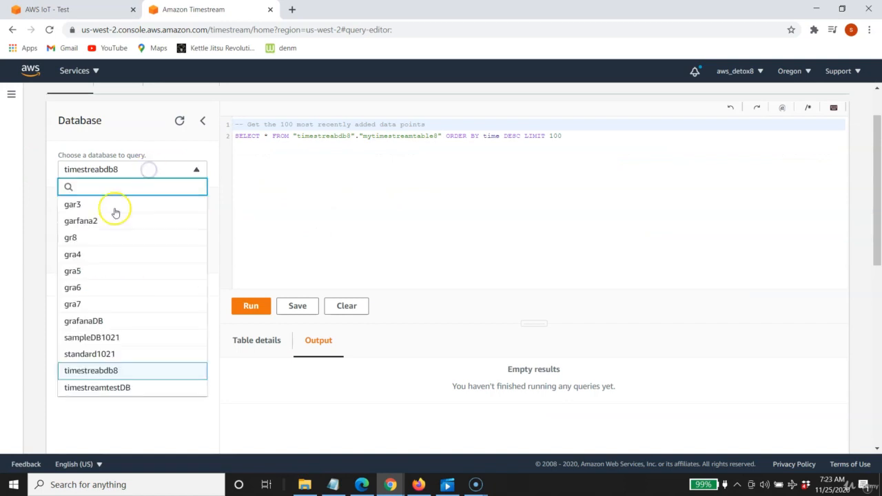
{"action": "left_click", "coordinate": [93, 287]}
{"action": "left_click", "coordinate": [146, 169]}
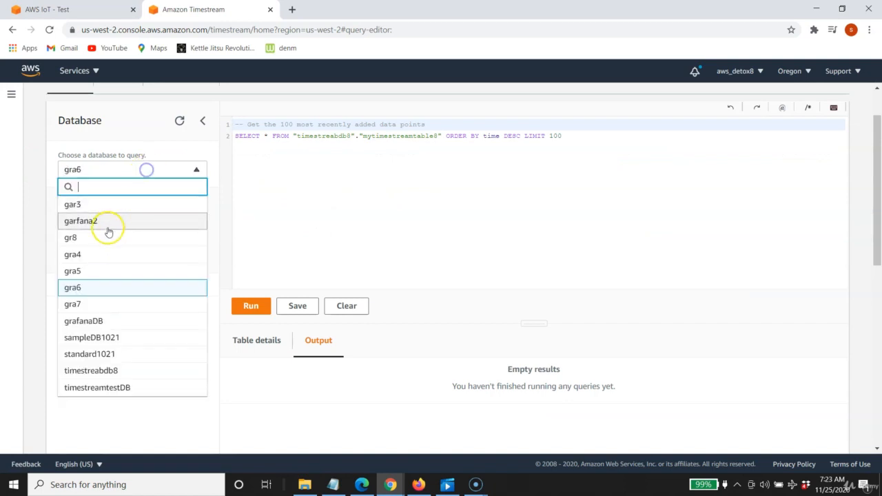
{"action": "left_click", "coordinate": [108, 228]}
{"action": "left_click", "coordinate": [183, 173]}
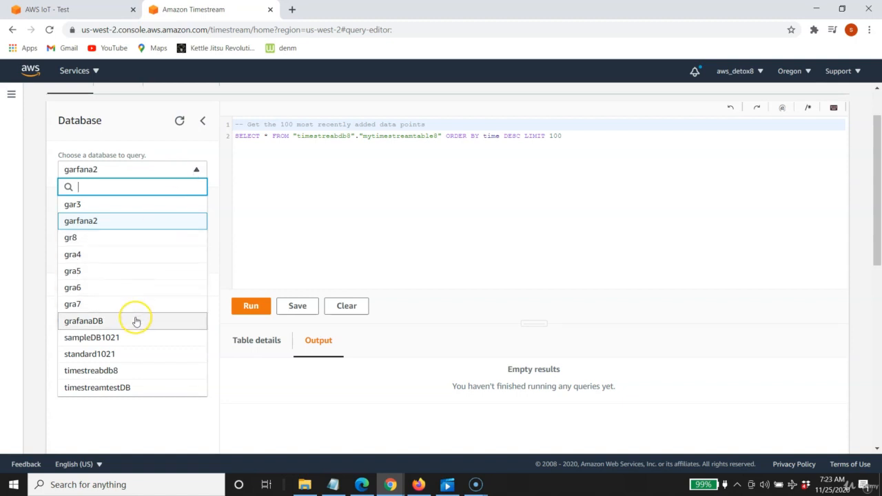
{"action": "left_click", "coordinate": [118, 370]}
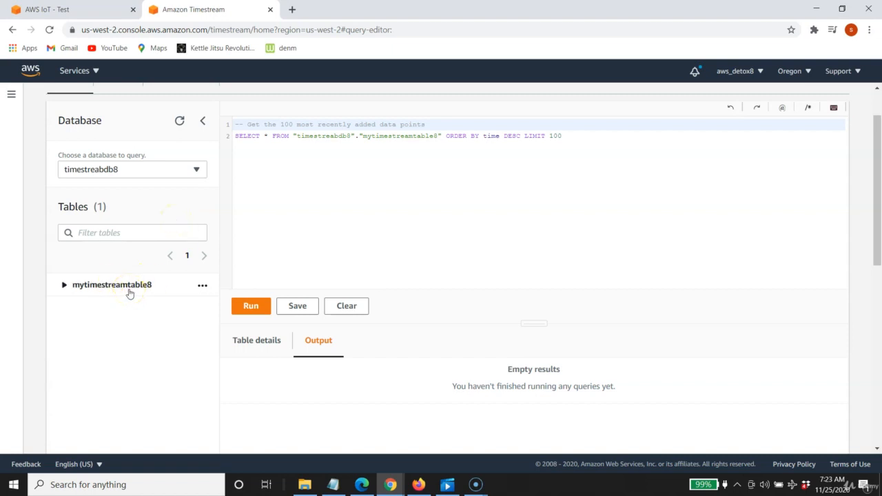
Step: Preview the data of mytimestreamtable8 by running the query for the 100 most recently added data points
{"action": "left_click", "coordinate": [202, 286]}
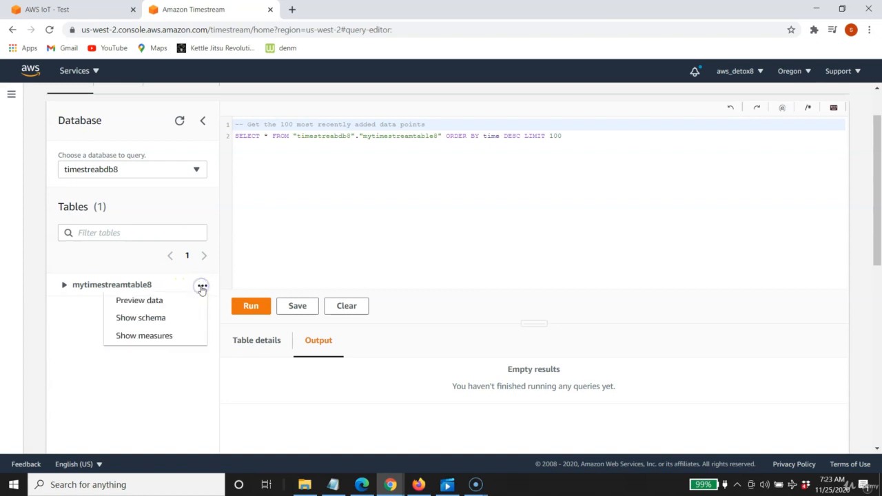
{"action": "left_click", "coordinate": [151, 302]}
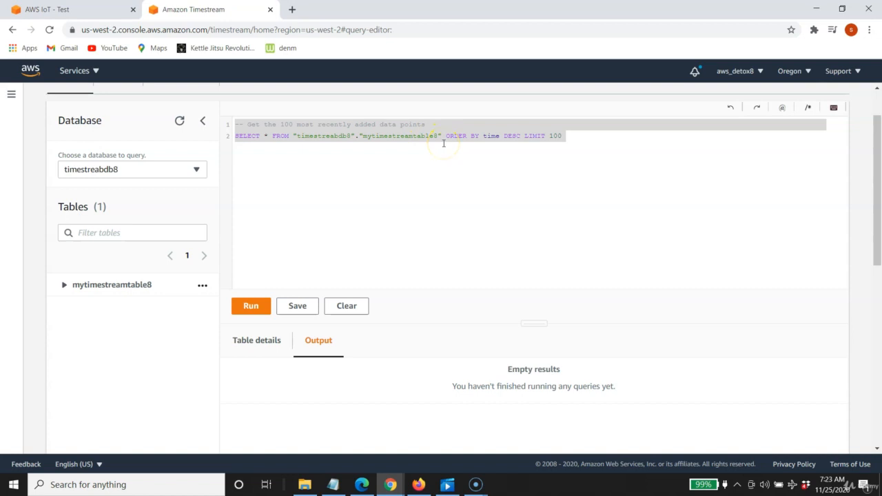
{"action": "left_click", "coordinate": [584, 159]}
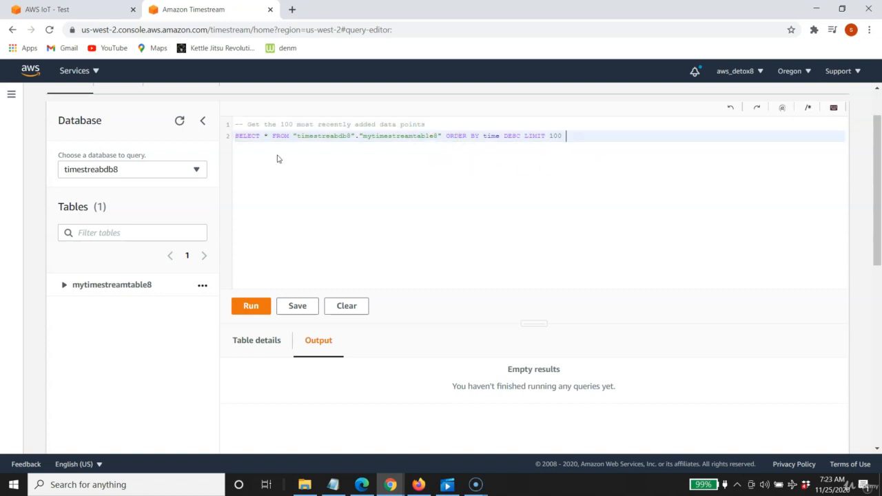
{"action": "left_click", "coordinate": [556, 164]}
{"action": "left_click", "coordinate": [246, 307]}
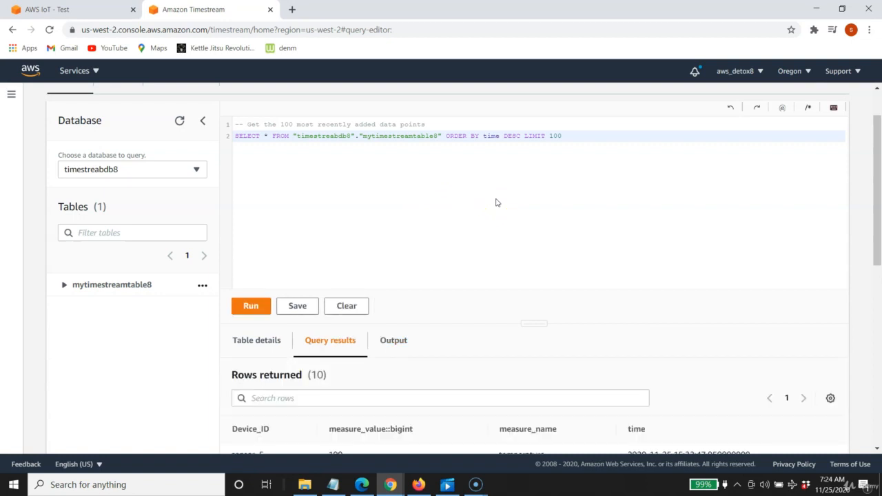
Step: Examine the returned rows, checking the measure names and the measure_value::bigint column for each sensor
{"action": "scroll", "coordinate": [497, 202], "scroll_direction": "down", "scroll_amount": 5}
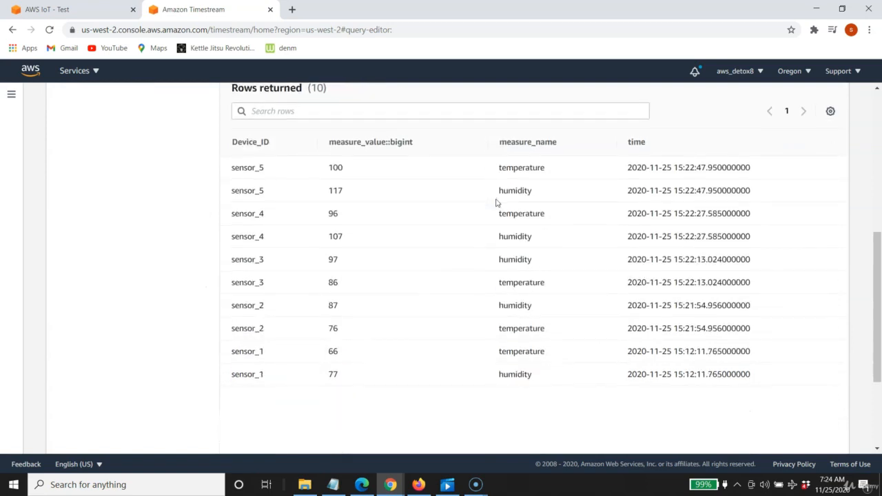
{"action": "left_click", "coordinate": [478, 195]}
{"action": "left_click_drag", "start_coordinate": [543, 168], "coordinate": [502, 191]}
{"action": "left_click_drag", "start_coordinate": [413, 142], "coordinate": [396, 143]}
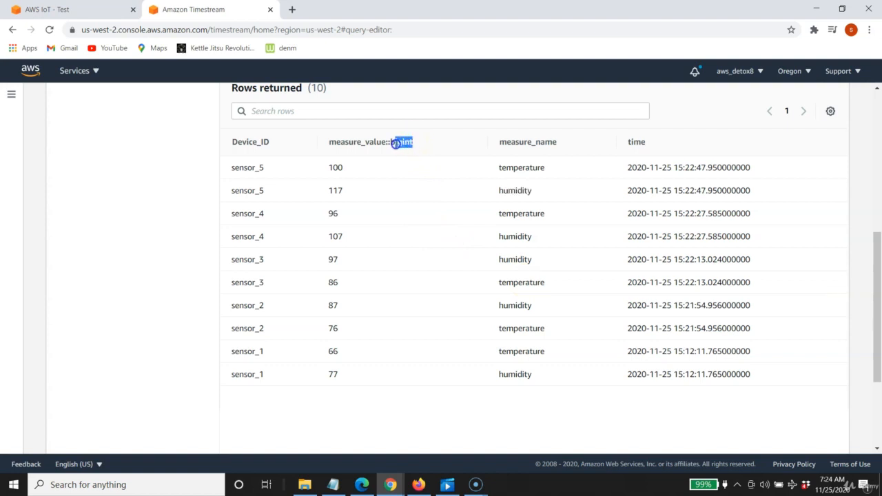
{"action": "left_click", "coordinate": [370, 171]}
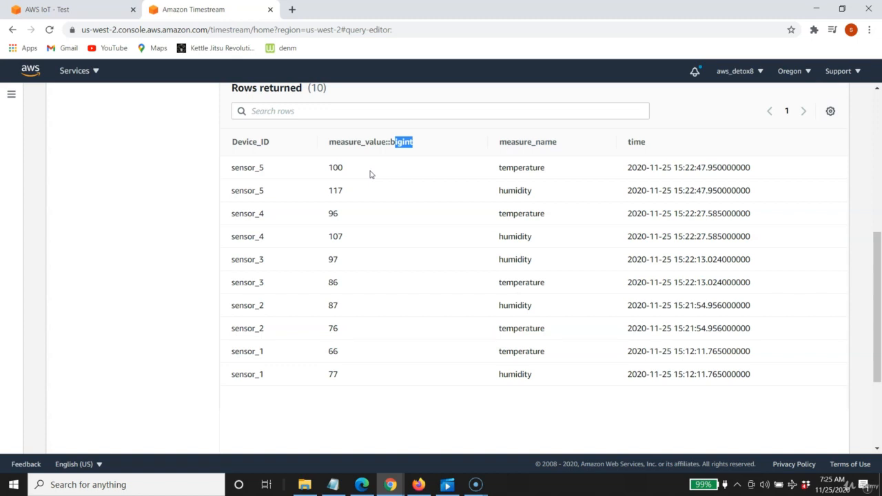
{"action": "left_click", "coordinate": [372, 179]}
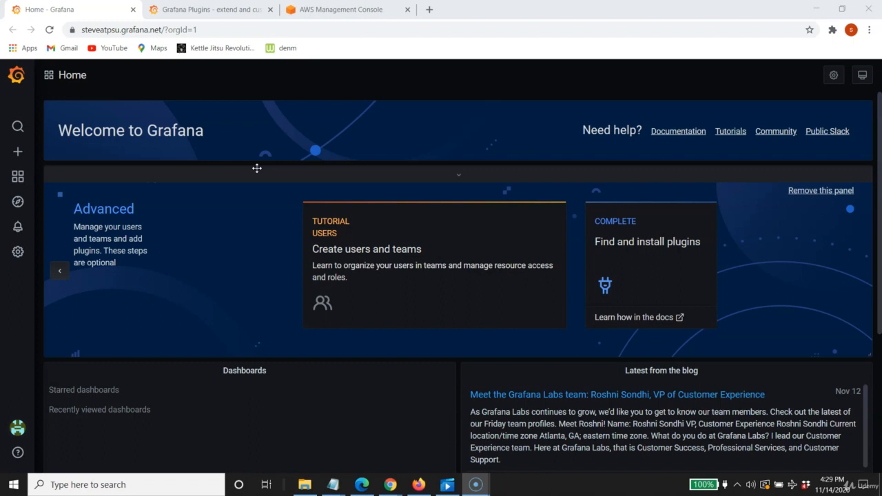
Step: Switch to Grafana, view its plugin list, and look up the Amazon Timestream plugin in the Grafana Labs catalogue by searching for timestream
{"action": "left_click", "coordinate": [267, 167]}
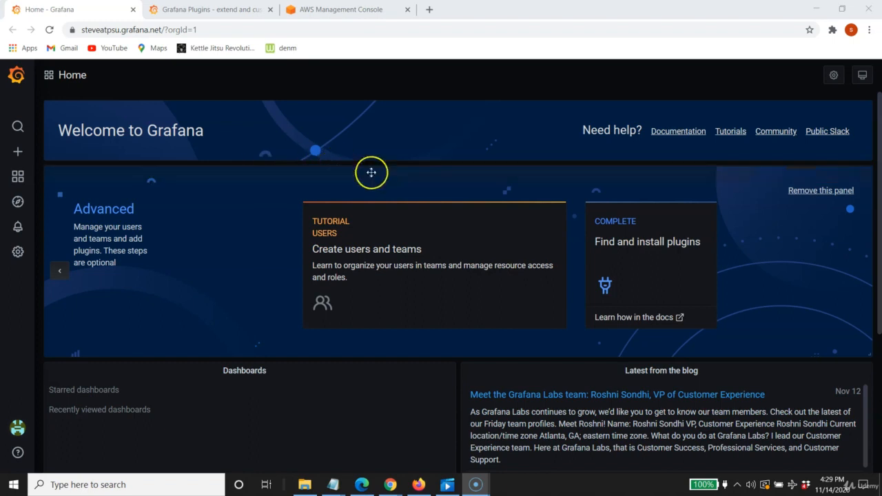
{"action": "left_click", "coordinate": [634, 249]}
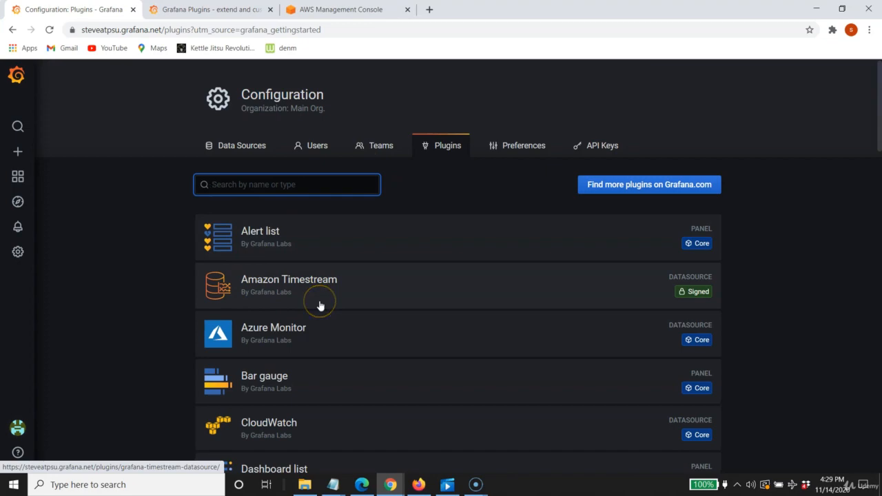
{"action": "left_click", "coordinate": [213, 11]}
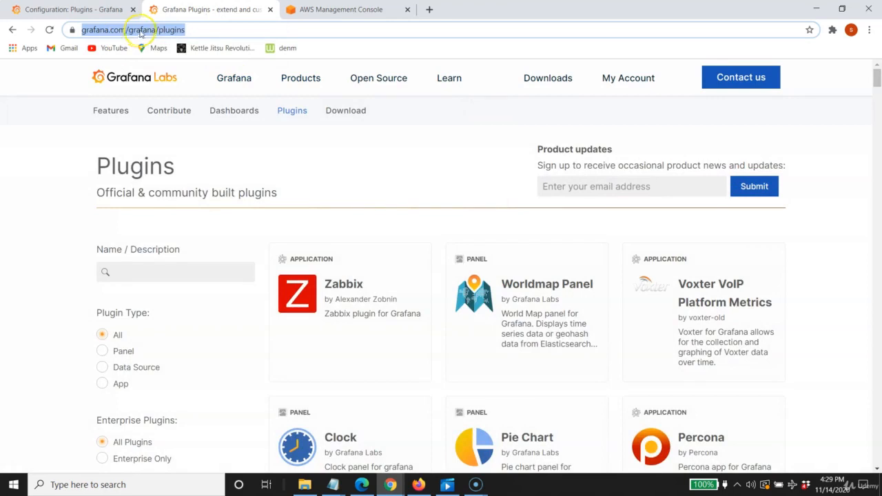
{"action": "left_click", "coordinate": [192, 30]}
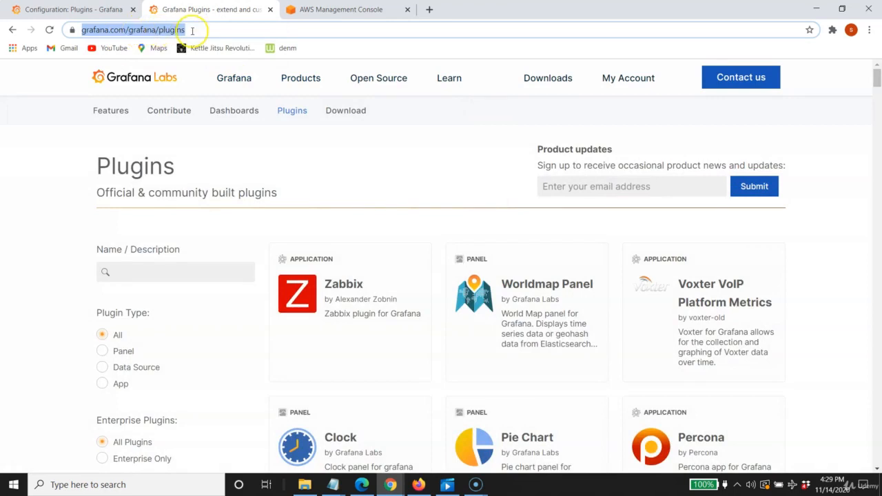
{"action": "left_click", "coordinate": [148, 276]}
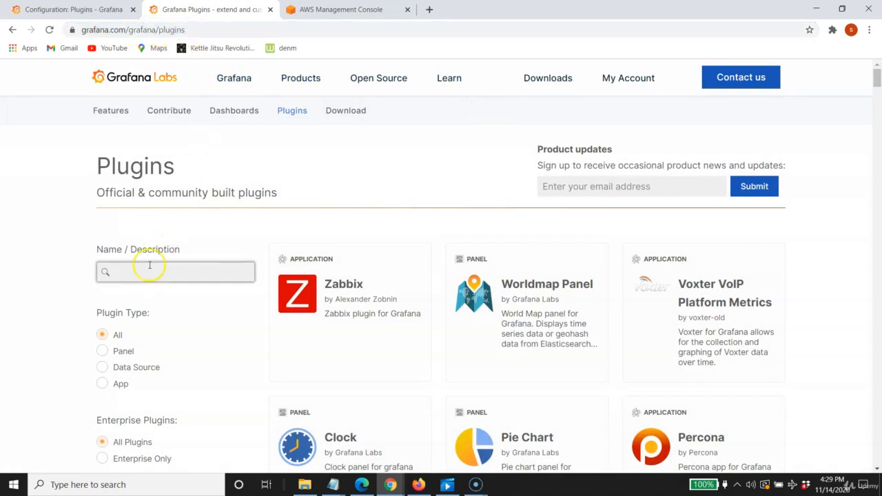
{"action": "type", "text": "timestream"}
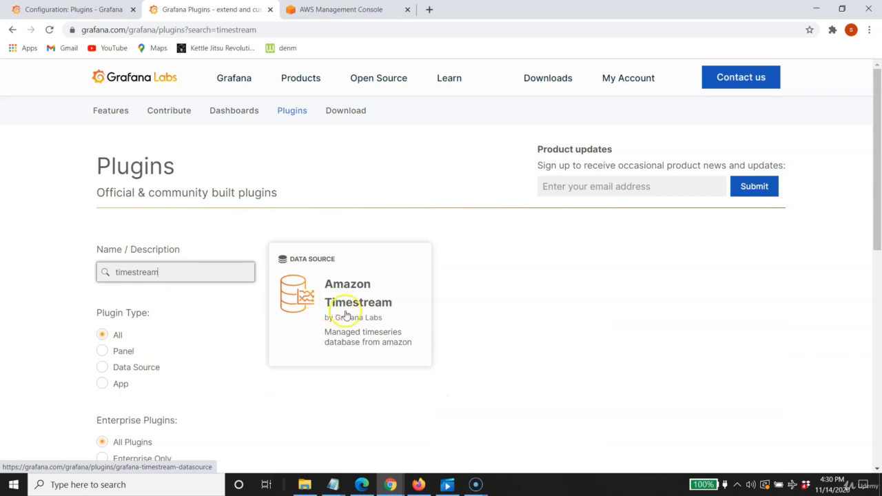
{"action": "left_click", "coordinate": [363, 279]}
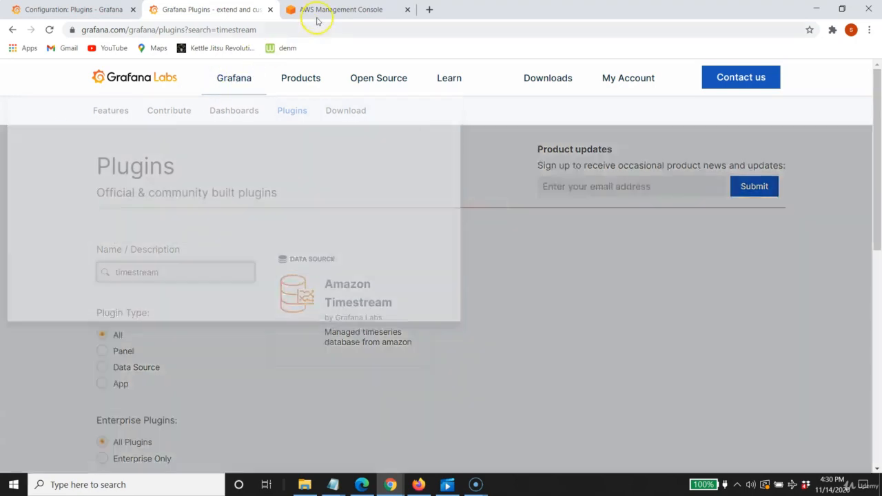
Step: Switch to the AWS Management Console and open the list of users in IAM
{"action": "left_click", "coordinate": [318, 9]}
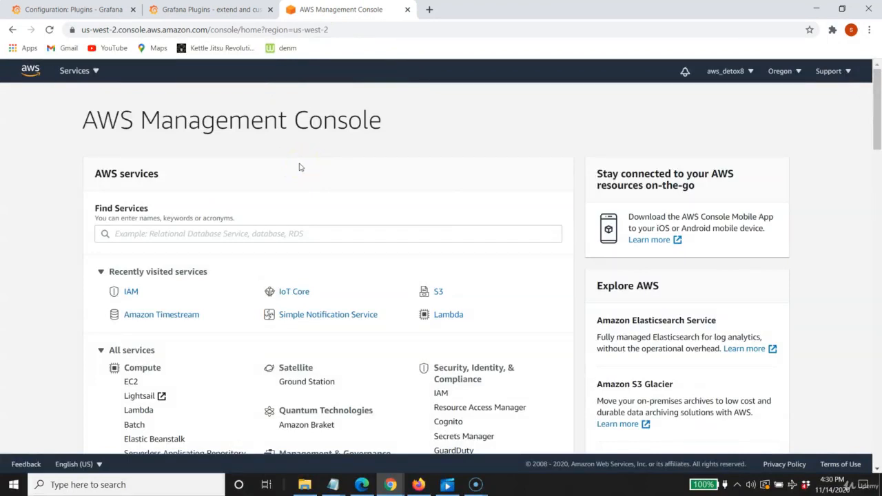
{"action": "left_click", "coordinate": [131, 293]}
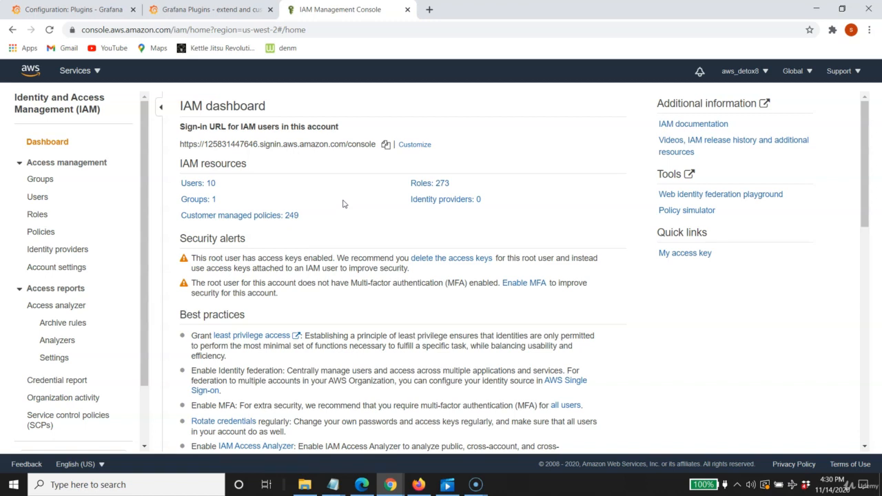
{"action": "left_click", "coordinate": [345, 203]}
{"action": "left_click", "coordinate": [42, 205]}
{"action": "left_click", "coordinate": [38, 197]}
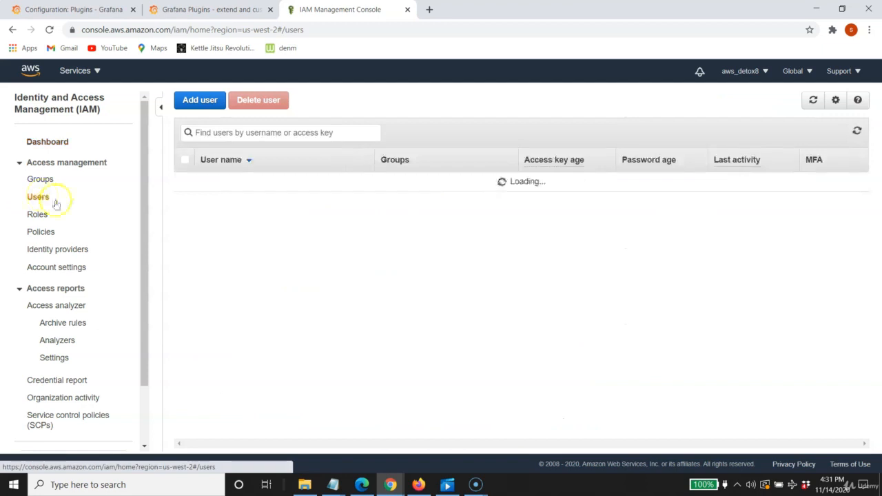
Step: Add an IAM user named timestreamsuer with programmatic and AWS Management Console access, an autogenerated password and no required password reset
{"action": "left_click", "coordinate": [199, 100]}
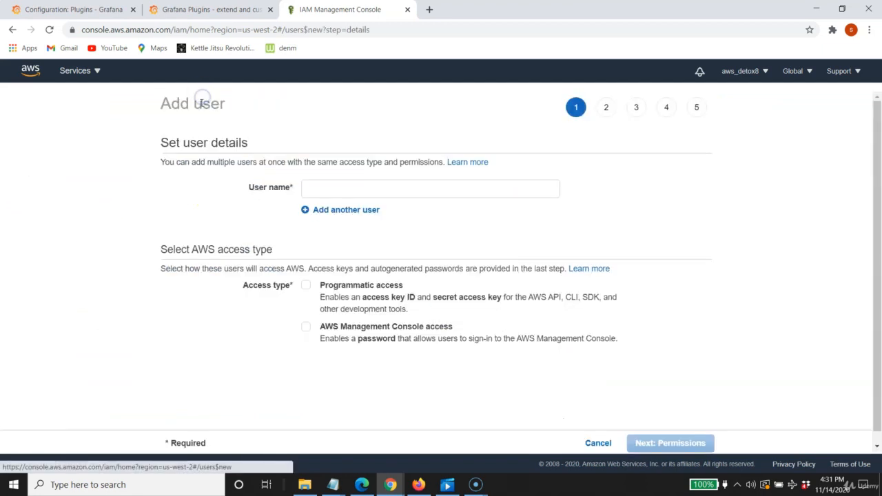
{"action": "left_click", "coordinate": [340, 188]}
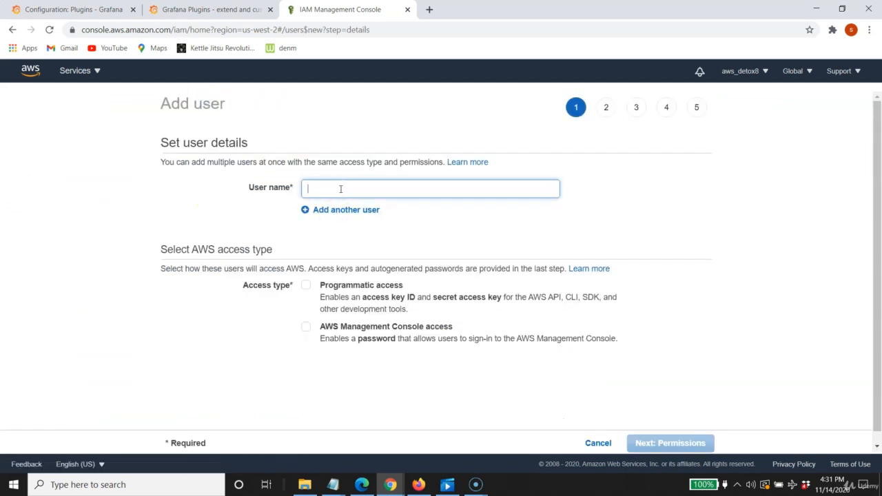
{"action": "type", "text": "timestreamsuer"}
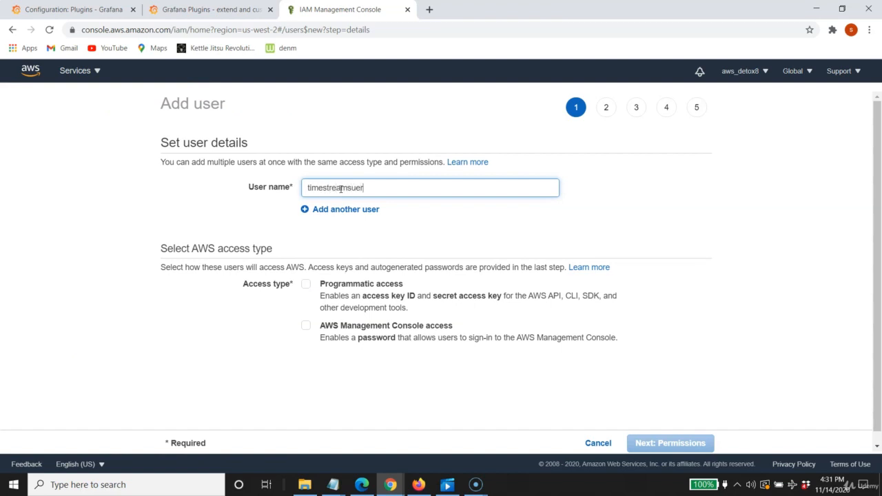
{"action": "left_click", "coordinate": [306, 287]}
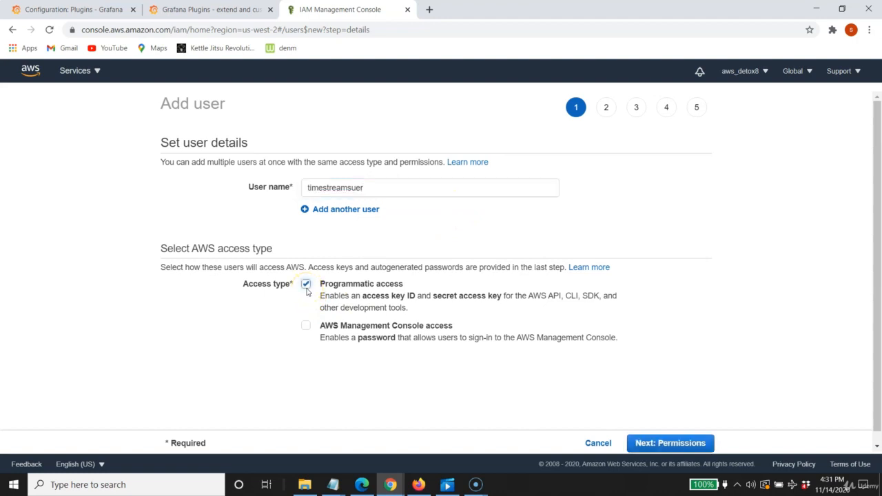
{"action": "left_click", "coordinate": [306, 326]}
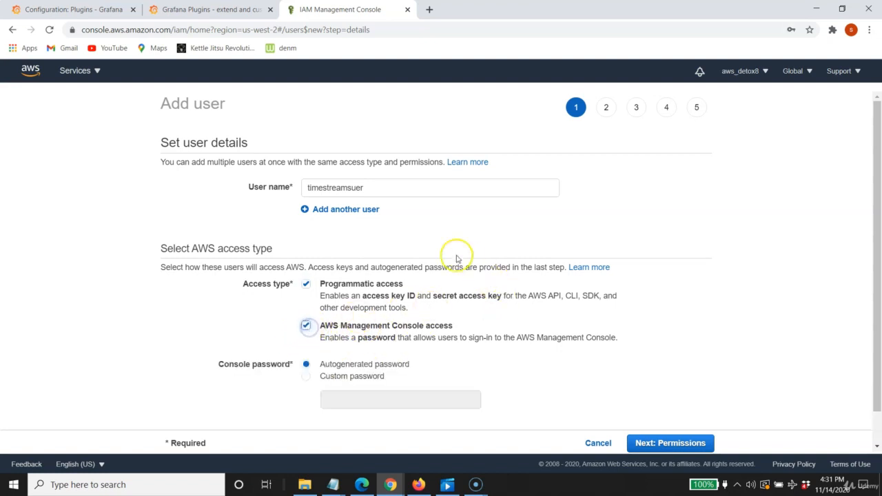
{"action": "scroll", "coordinate": [581, 247], "scroll_direction": "down", "scroll_amount": 2}
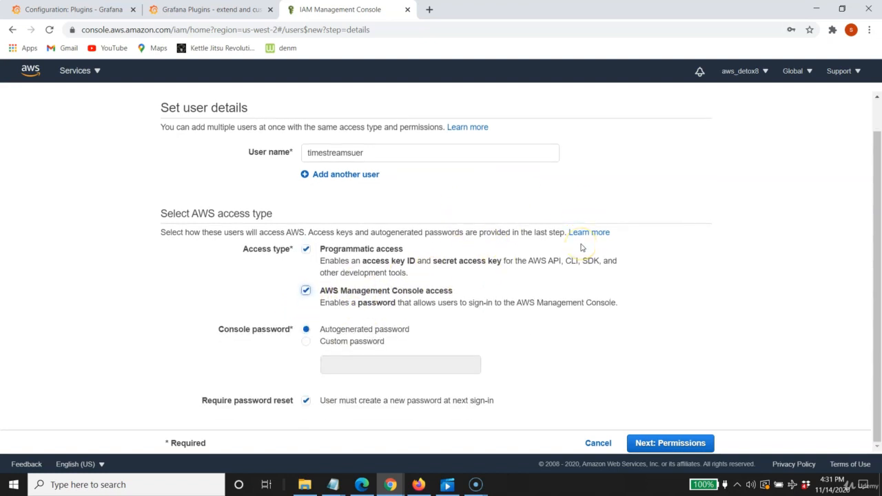
{"action": "left_click", "coordinate": [306, 401]}
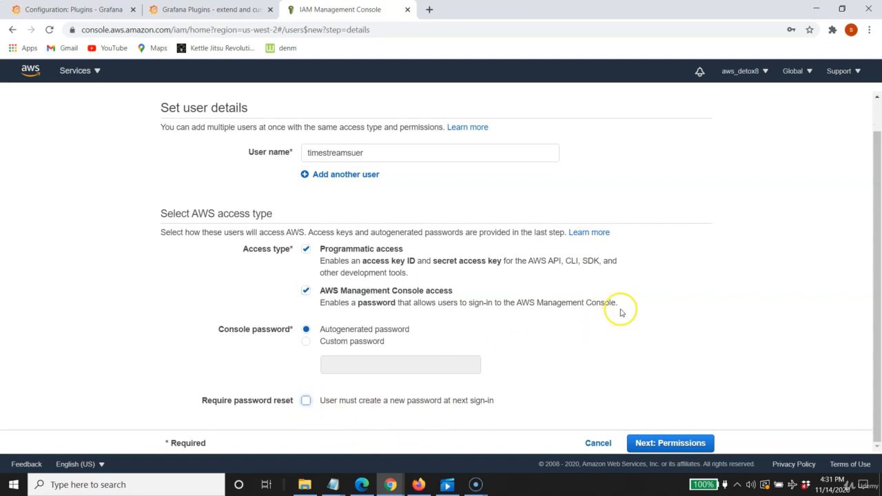
{"action": "left_click", "coordinate": [641, 443]}
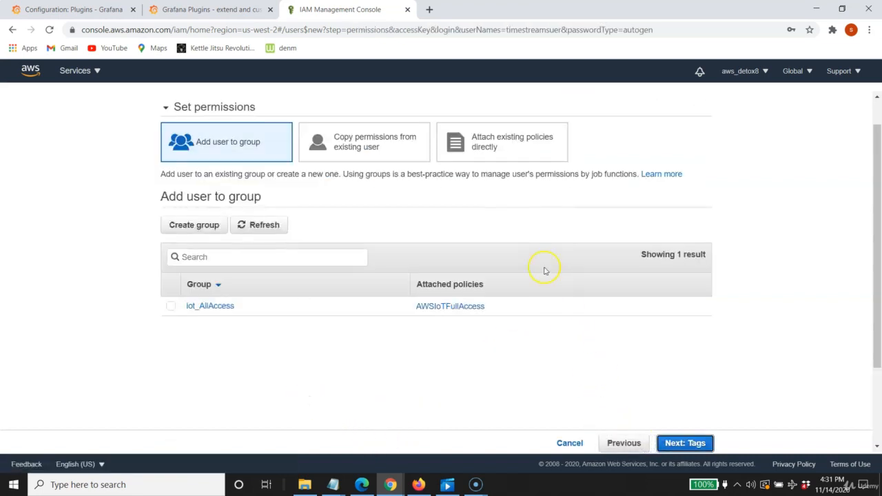
Step: Attach the existing AmazonTimestreamFullAccess policy directly to the new user, skip the tags and create the user
{"action": "left_click", "coordinate": [499, 151]}
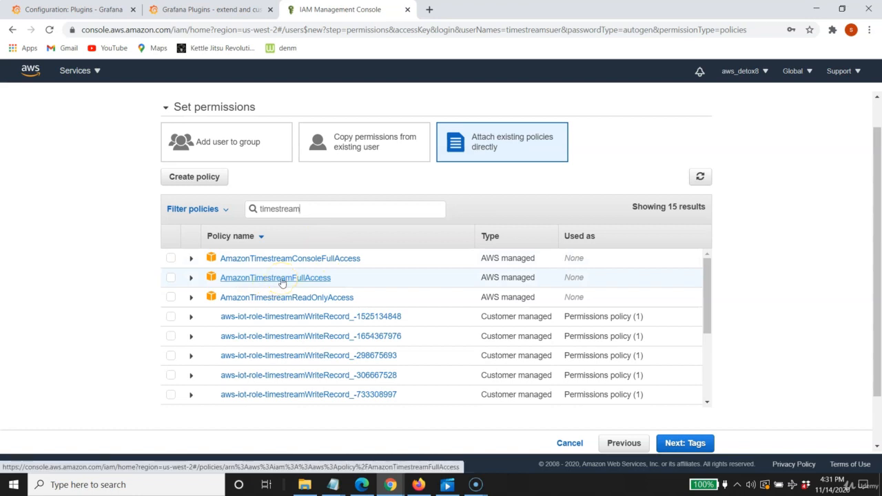
{"action": "left_click", "coordinate": [169, 279]}
{"action": "scroll", "coordinate": [590, 335], "scroll_direction": "down", "scroll_amount": 3}
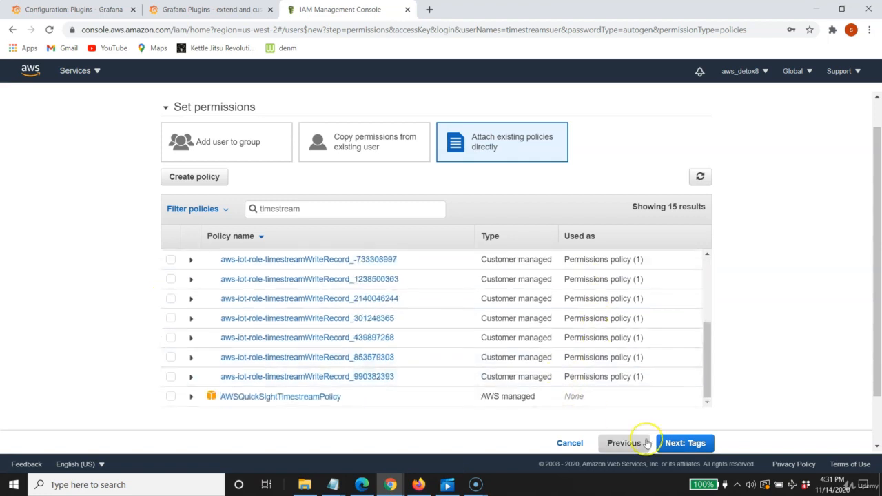
{"action": "left_click", "coordinate": [672, 443]}
{"action": "left_click", "coordinate": [677, 444]}
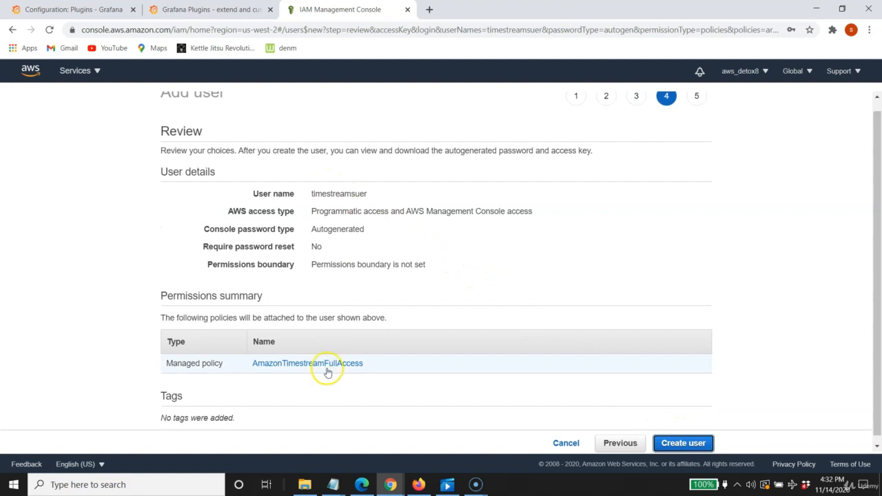
{"action": "scroll", "coordinate": [677, 350], "scroll_direction": "down", "scroll_amount": 1}
{"action": "left_click", "coordinate": [692, 444]}
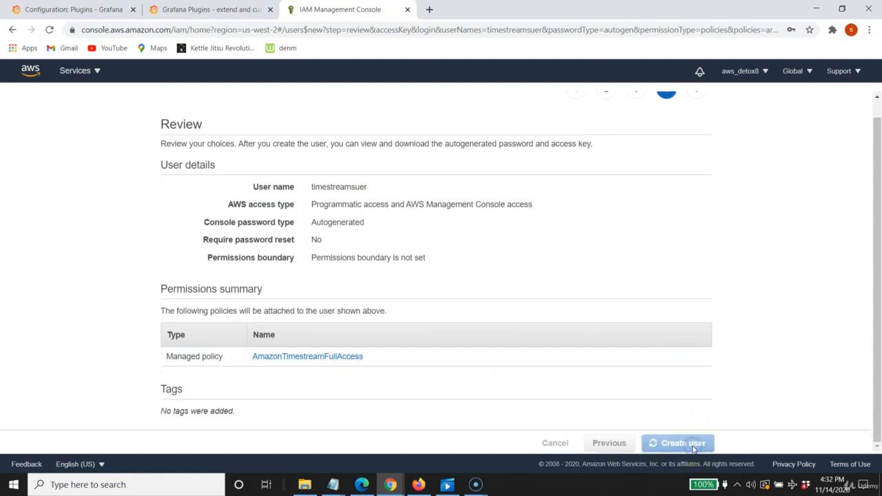
{"action": "left_click_drag", "start_coordinate": [269, 295], "coordinate": [384, 300]}
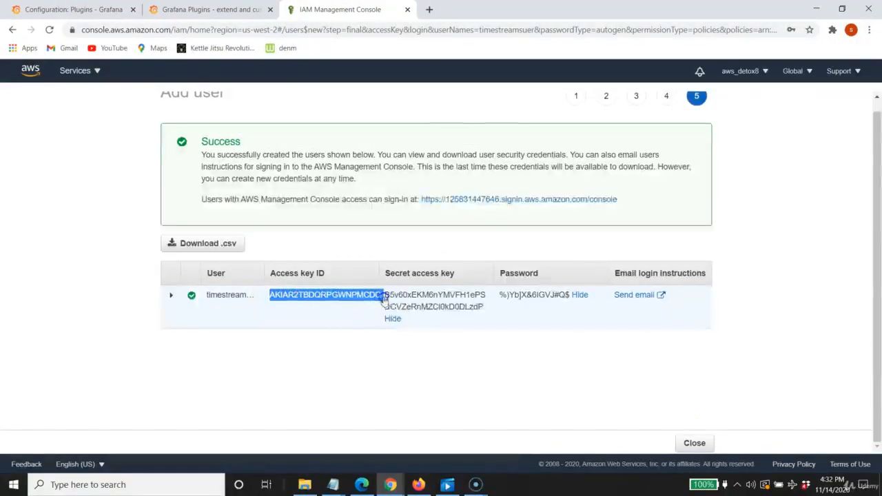
{"action": "right_click", "coordinate": [352, 294]}
{"action": "left_click", "coordinate": [373, 302]}
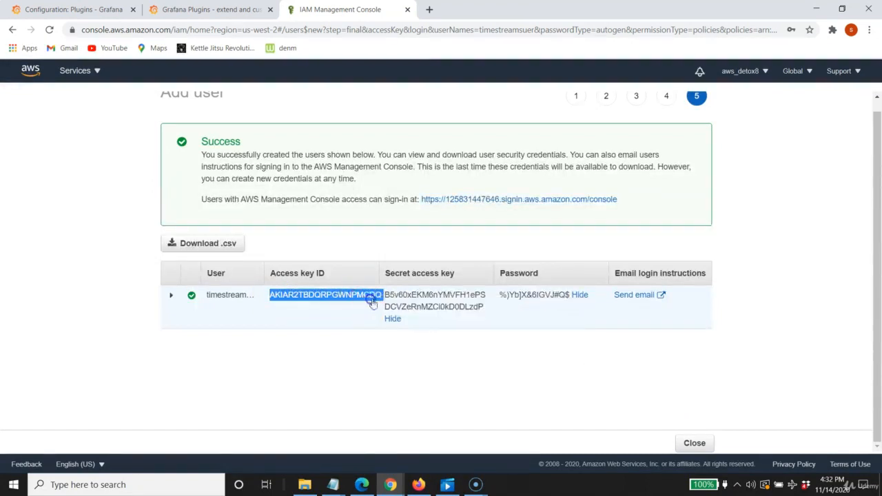
Step: Copy the new user's secret access key into the untitled Notepad note, replacing the password on its third line
{"action": "double_click", "coordinate": [390, 296]}
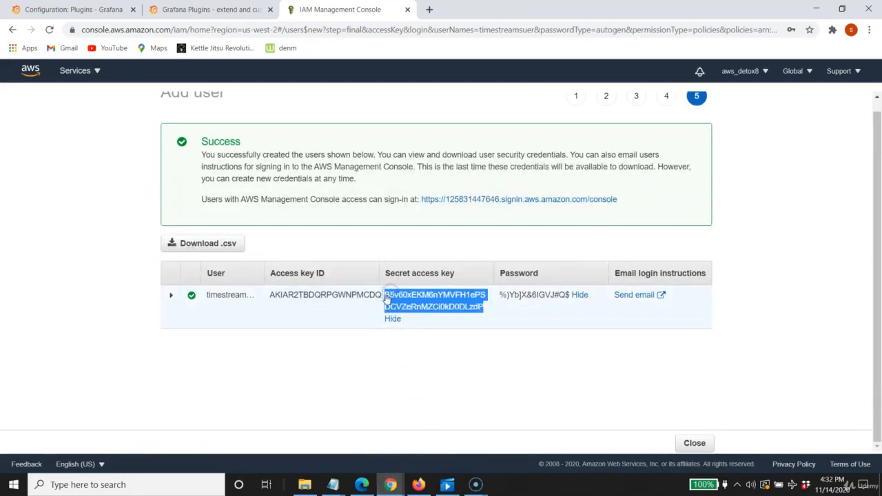
{"action": "right_click", "coordinate": [404, 304]}
{"action": "left_click", "coordinate": [422, 310]}
{"action": "left_click", "coordinate": [336, 482]}
{"action": "left_click", "coordinate": [369, 431]}
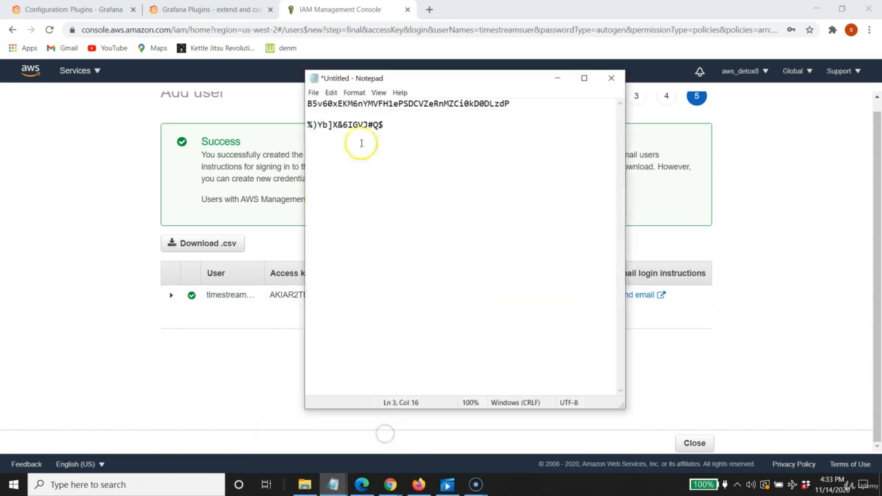
{"action": "left_click_drag", "start_coordinate": [384, 126], "coordinate": [299, 138]}
{"action": "key", "text": "ctrl+v"}
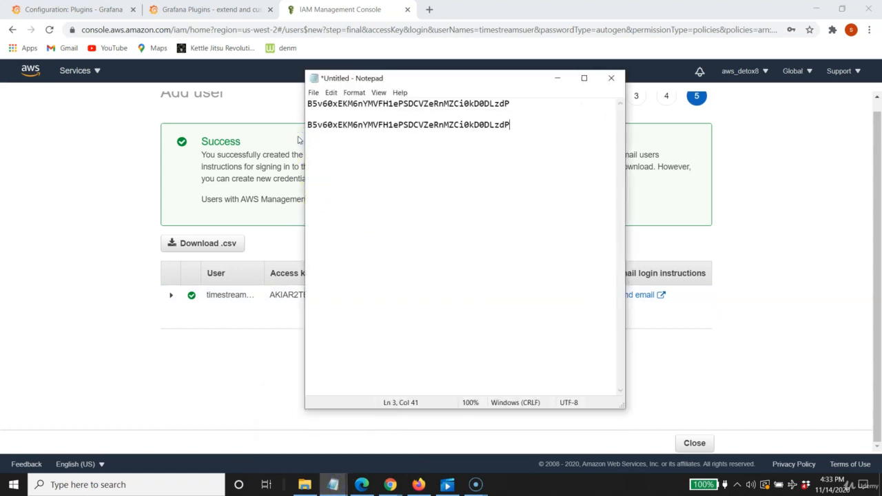
{"action": "left_click", "coordinate": [558, 78]}
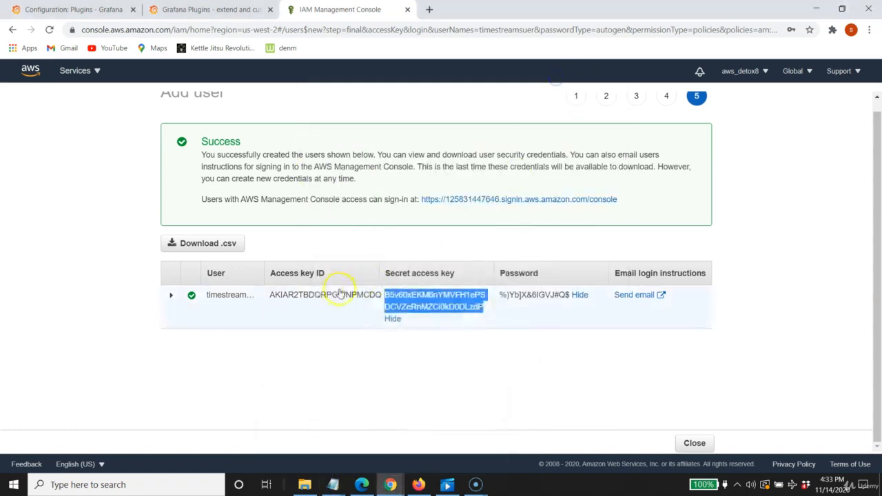
Step: Copy the new user's access key ID into the Notepad note, replacing the key on its first line
{"action": "left_click_drag", "start_coordinate": [270, 297], "coordinate": [378, 295]}
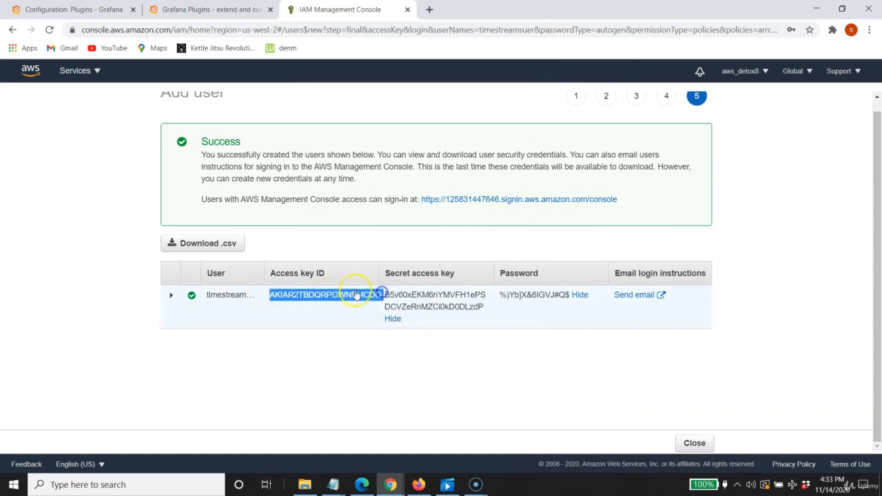
{"action": "right_click", "coordinate": [357, 294]}
{"action": "left_click", "coordinate": [372, 298]}
{"action": "left_click", "coordinate": [337, 482]}
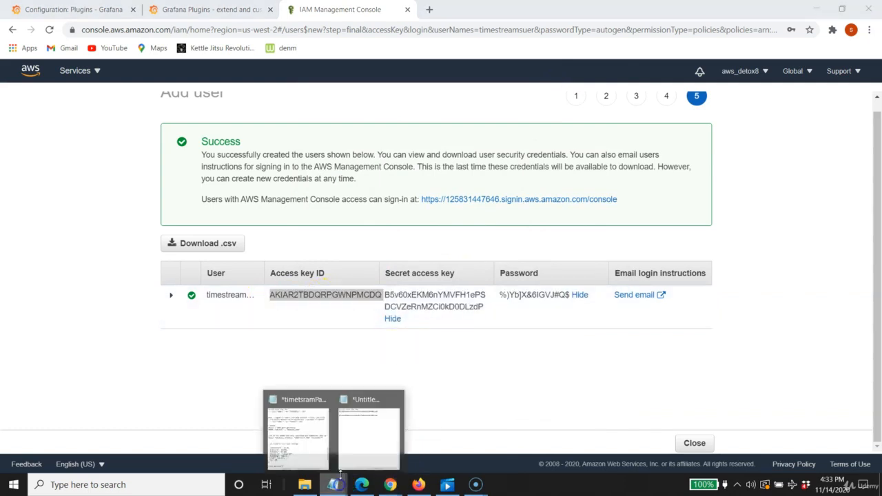
{"action": "left_click", "coordinate": [342, 403]}
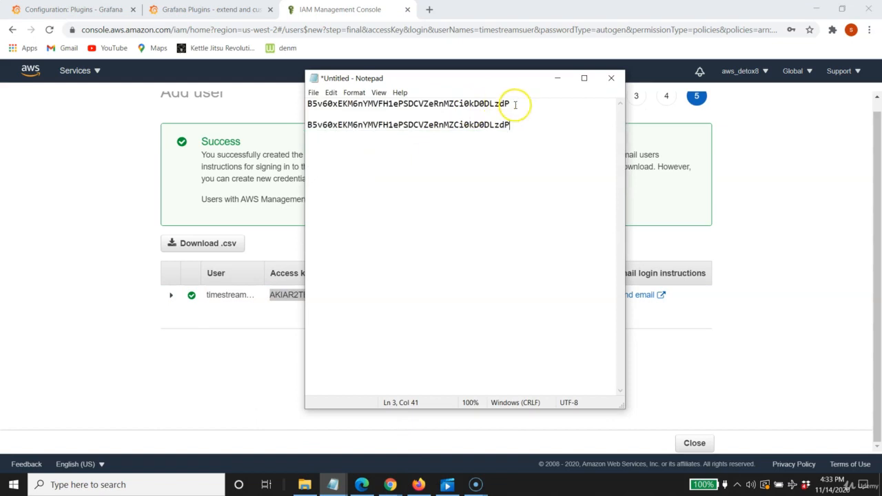
{"action": "left_click_drag", "start_coordinate": [515, 105], "coordinate": [282, 107]}
{"action": "key", "text": "ctrl+v"}
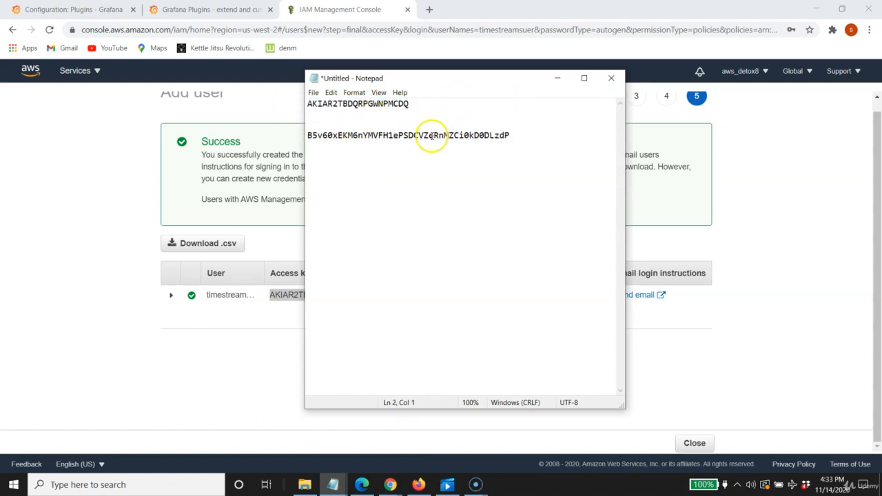
{"action": "left_click", "coordinate": [558, 78]}
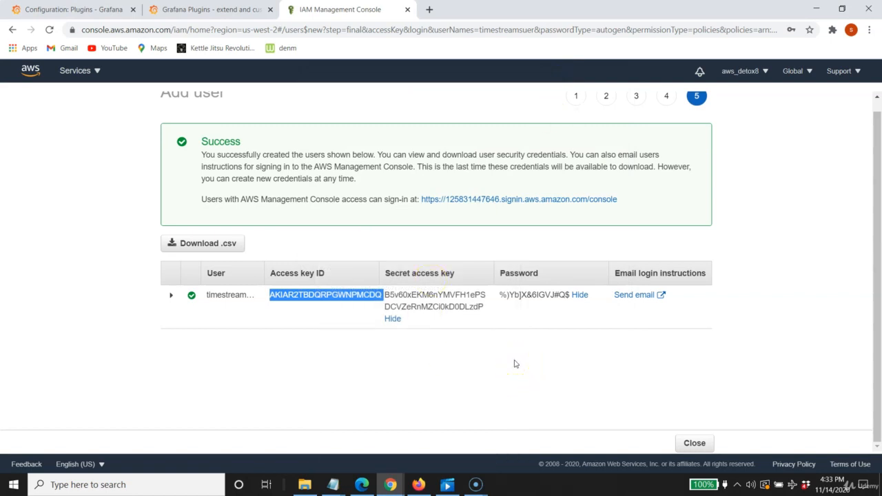
Step: Switch to Grafana, open the default Amazon Timestream data source and set its auth provider to Access & secret key
{"action": "left_click", "coordinate": [76, 11]}
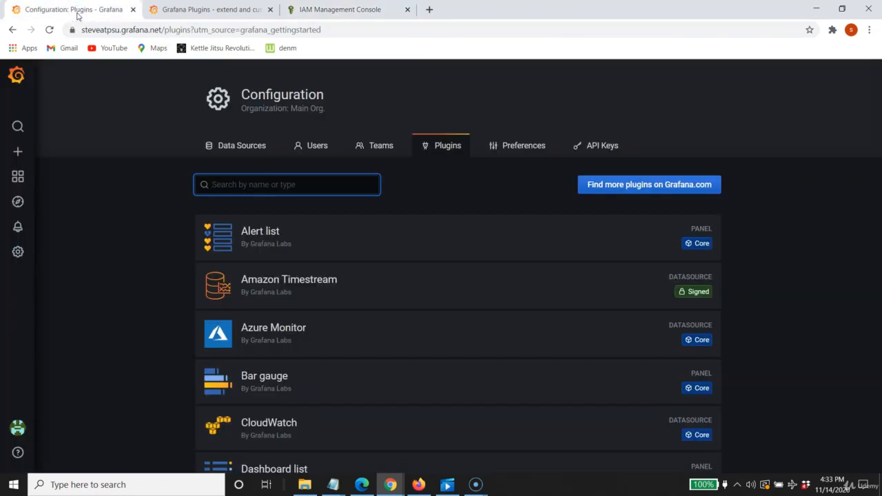
{"action": "mouse_move", "coordinate": [21, 153]}
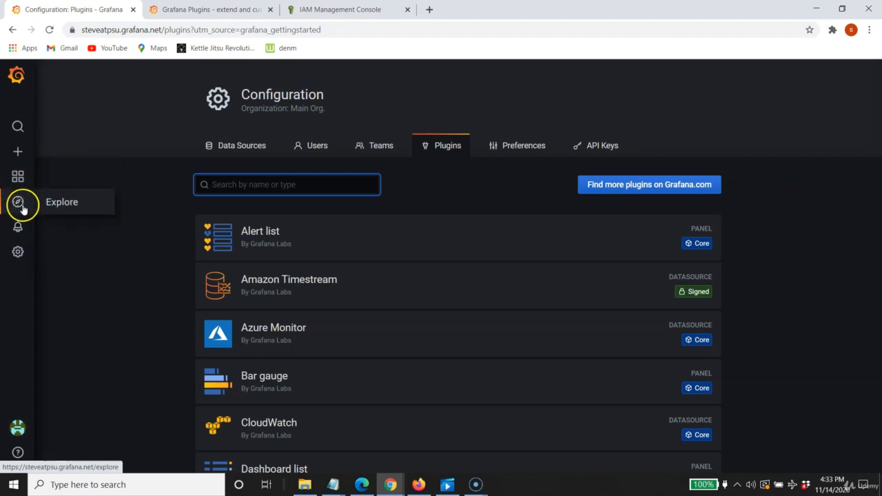
{"action": "mouse_move", "coordinate": [19, 264]}
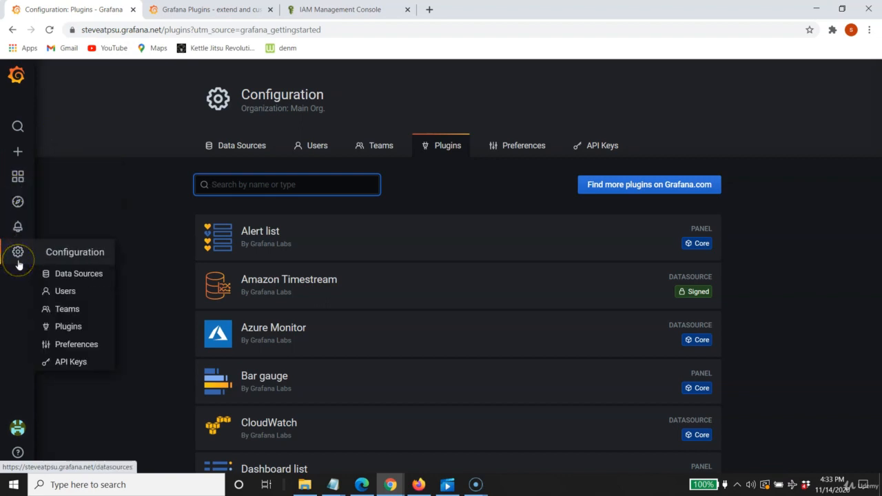
{"action": "left_click", "coordinate": [88, 274]}
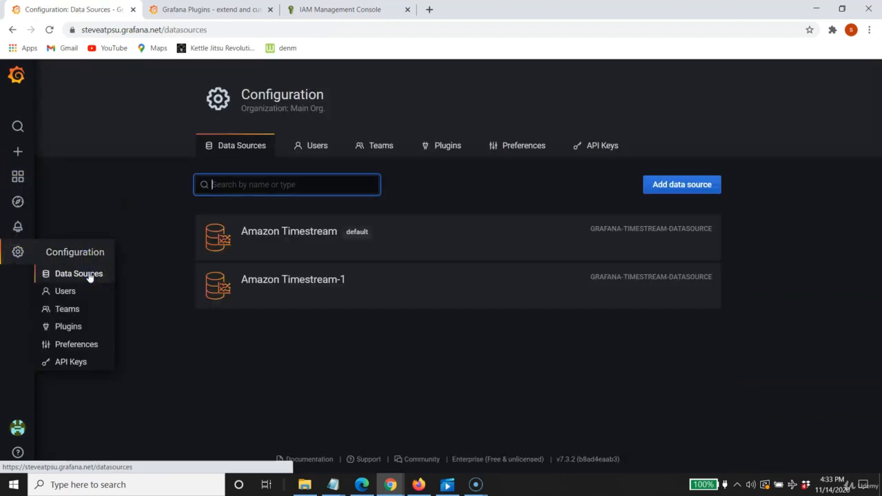
{"action": "left_click", "coordinate": [308, 240]}
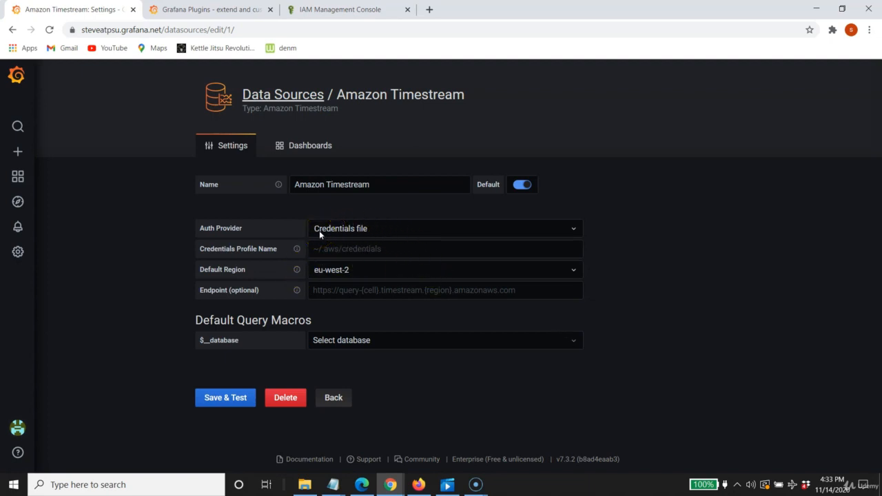
{"action": "left_click", "coordinate": [564, 233]}
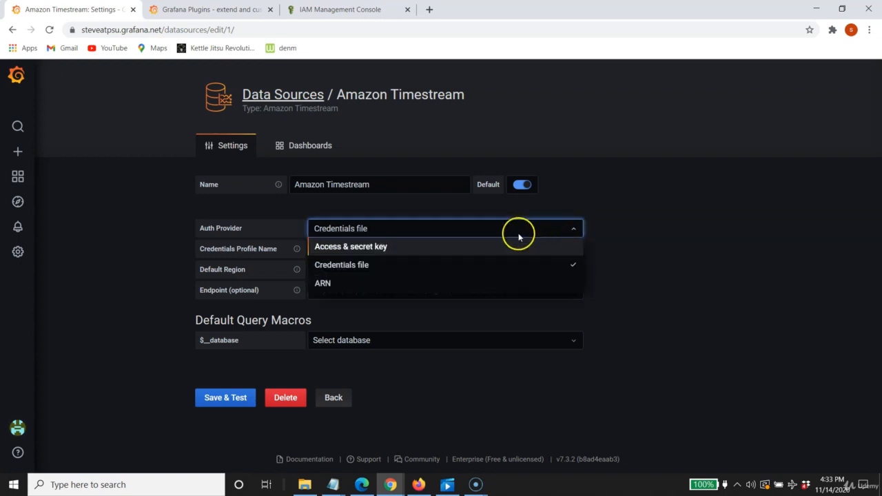
{"action": "left_click", "coordinate": [353, 247]}
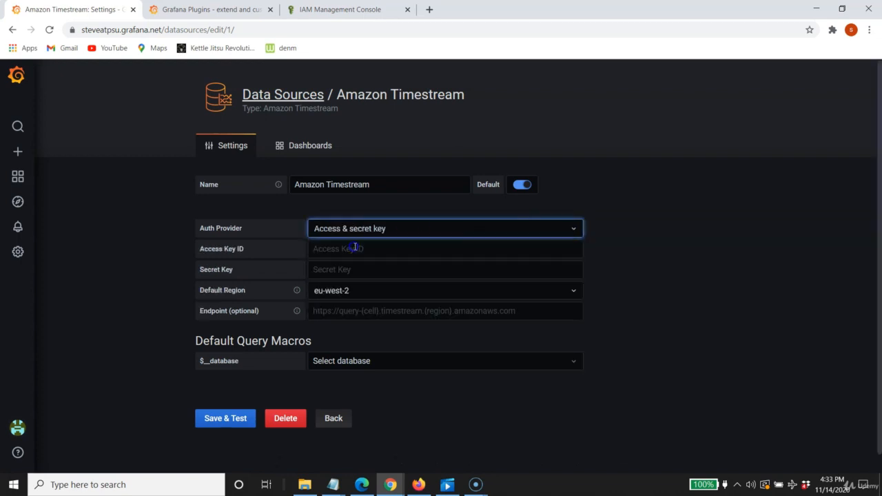
Step: Copy the access key ID from the Notepad note and paste it as the data source's Access Key ID
{"action": "left_click", "coordinate": [348, 251]}
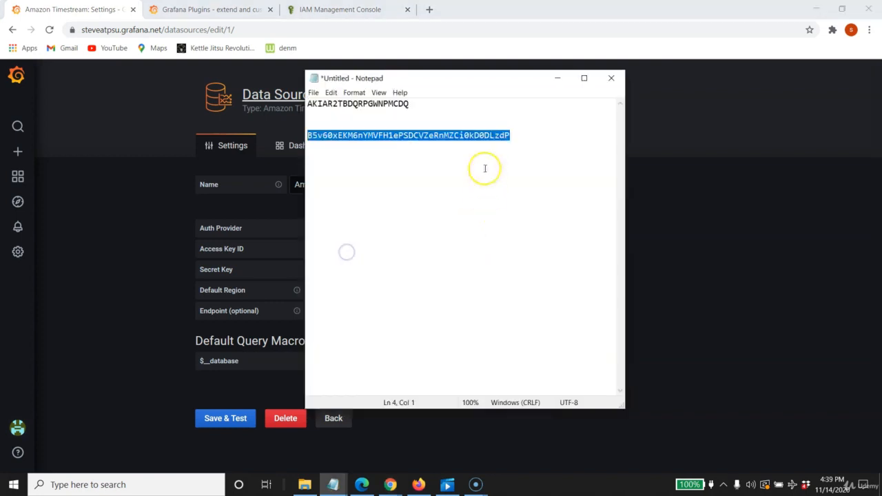
{"action": "left_click", "coordinate": [484, 168]}
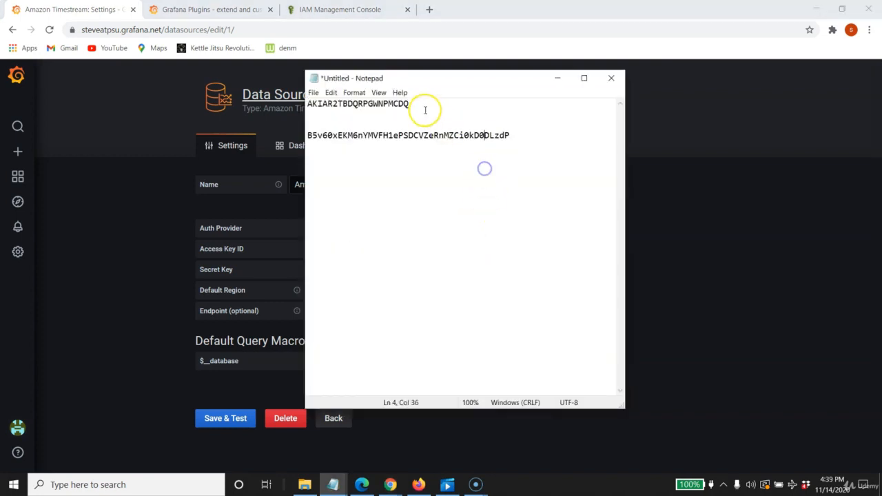
{"action": "left_click", "coordinate": [303, 115]}
{"action": "left_click_drag", "start_coordinate": [303, 114], "coordinate": [307, 105]}
{"action": "right_click", "coordinate": [336, 106]}
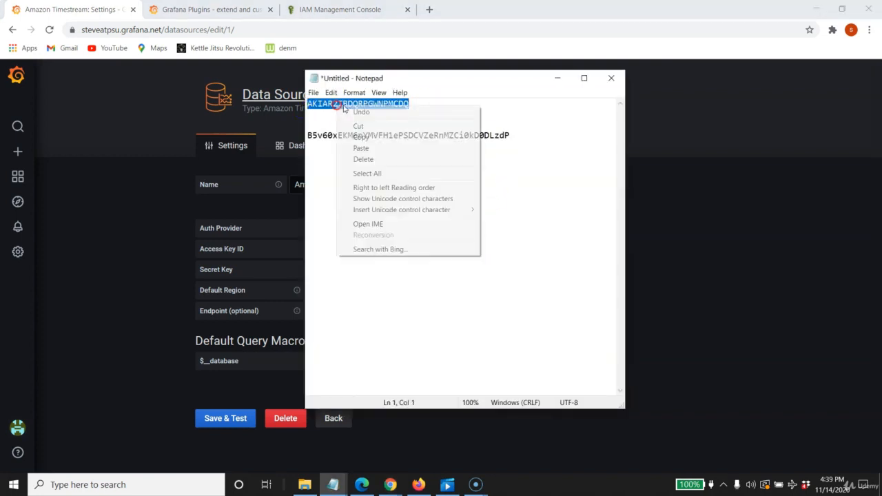
{"action": "left_click", "coordinate": [360, 137]}
{"action": "left_click", "coordinate": [557, 78]}
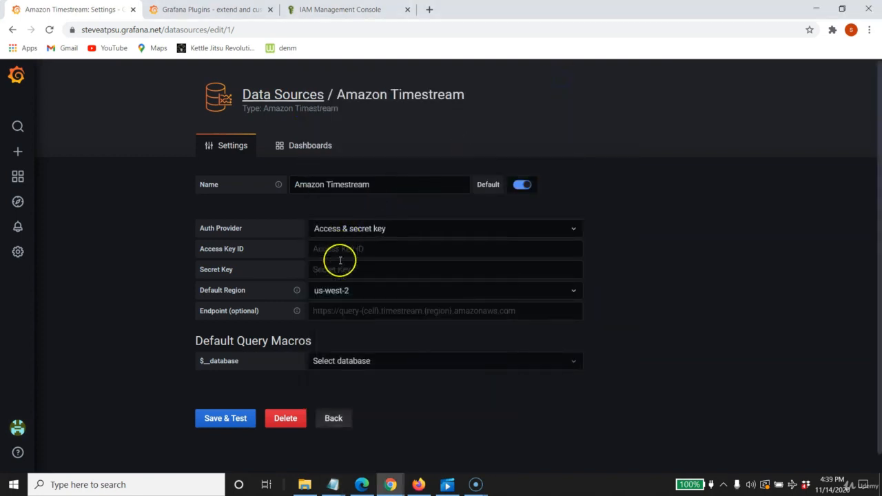
{"action": "left_click", "coordinate": [348, 252]}
{"action": "right_click", "coordinate": [347, 252]}
{"action": "left_click", "coordinate": [375, 339]}
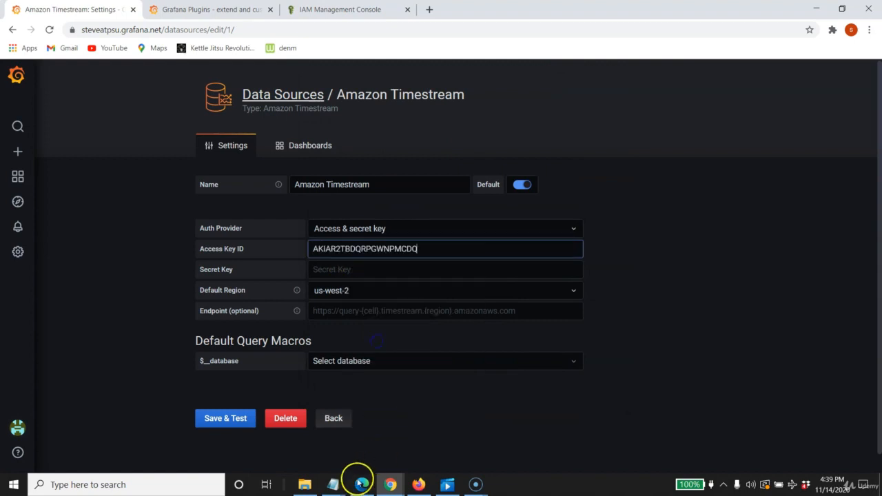
Step: Paste the secret access key from the Notepad note as the data source's Secret Key, and save and test the connection
{"action": "left_click", "coordinate": [347, 469]}
{"action": "left_click_drag", "start_coordinate": [511, 135], "coordinate": [307, 135]}
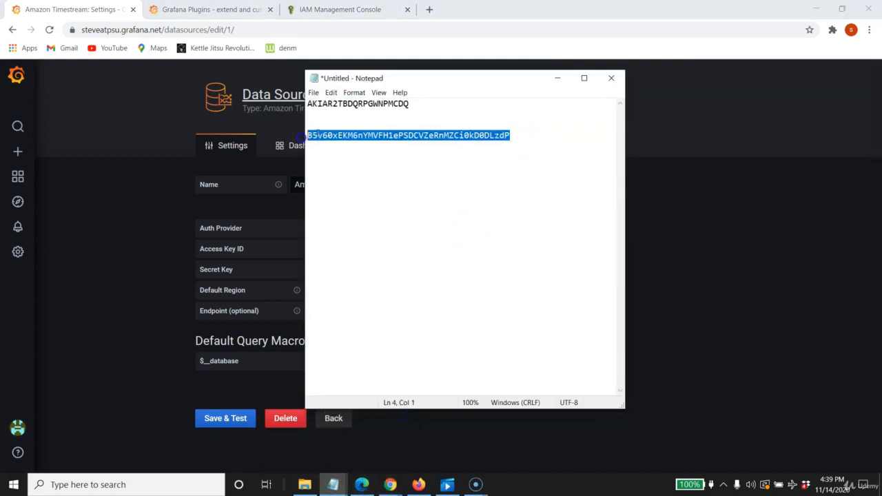
{"action": "right_click", "coordinate": [344, 134]}
{"action": "left_click", "coordinate": [370, 165]}
{"action": "left_click", "coordinate": [557, 78]}
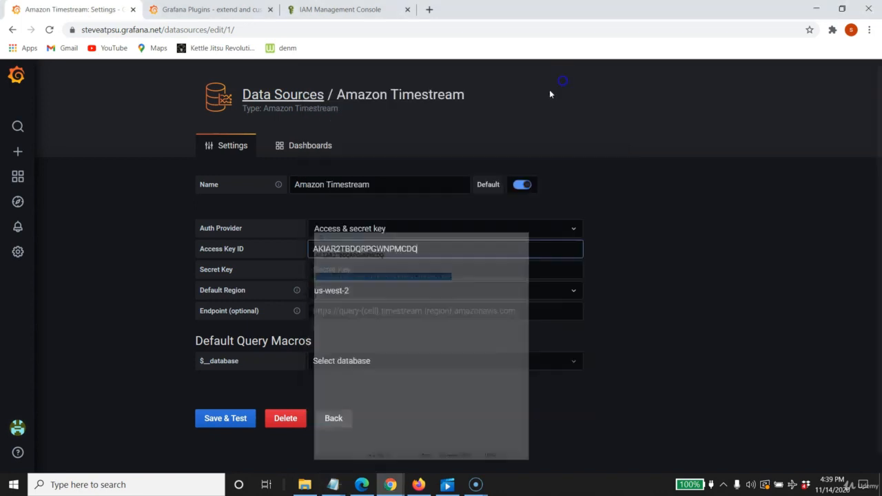
{"action": "left_click", "coordinate": [350, 267]}
{"action": "right_click", "coordinate": [344, 267]}
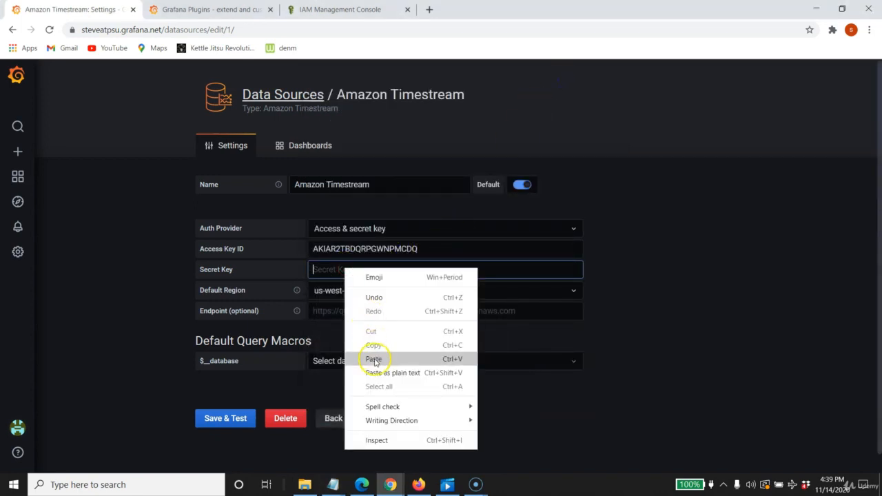
{"action": "left_click", "coordinate": [369, 358]}
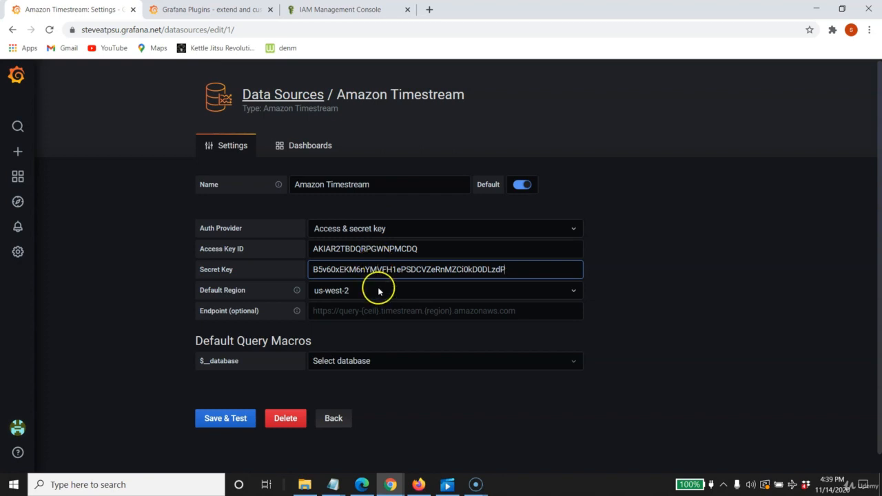
{"action": "left_click", "coordinate": [237, 421]}
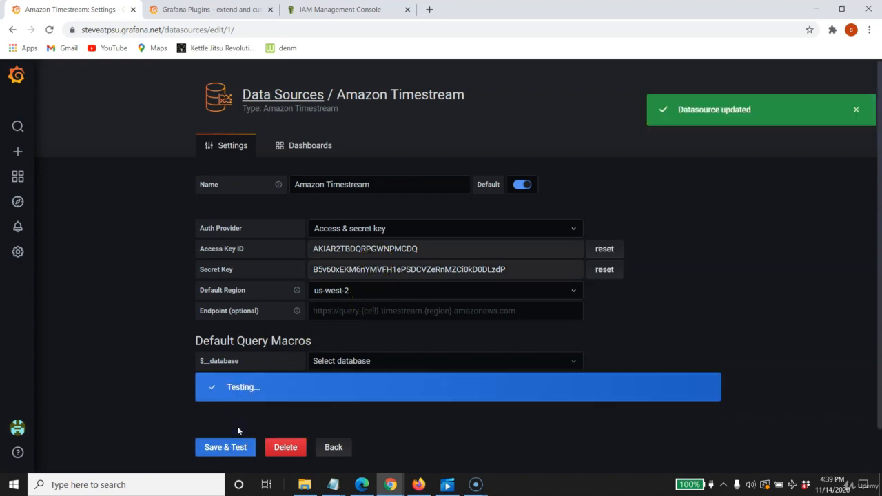
Step: Set the default query macros to database timestreabdb8 and table mytimestreamtable8, and save and test the data source
{"action": "left_click", "coordinate": [504, 361]}
{"action": "scroll", "coordinate": [458, 335], "scroll_direction": "down", "scroll_amount": 3}
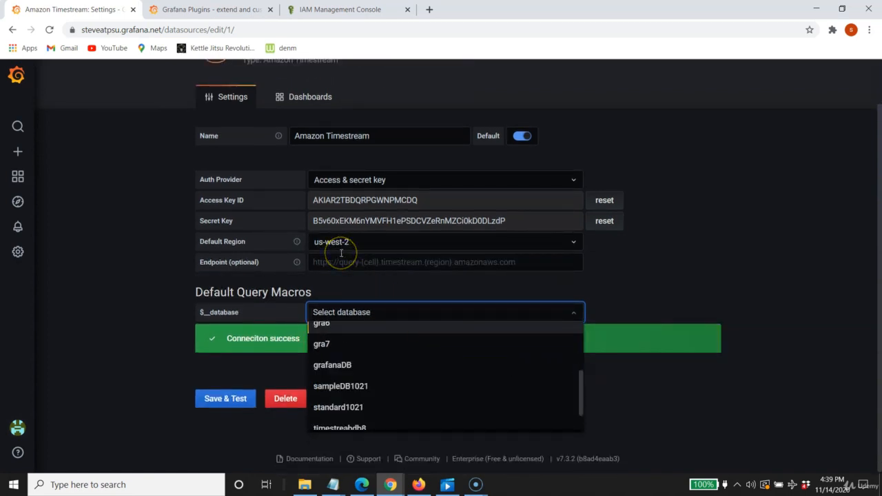
{"action": "scroll", "coordinate": [421, 358], "scroll_direction": "down", "scroll_amount": 2}
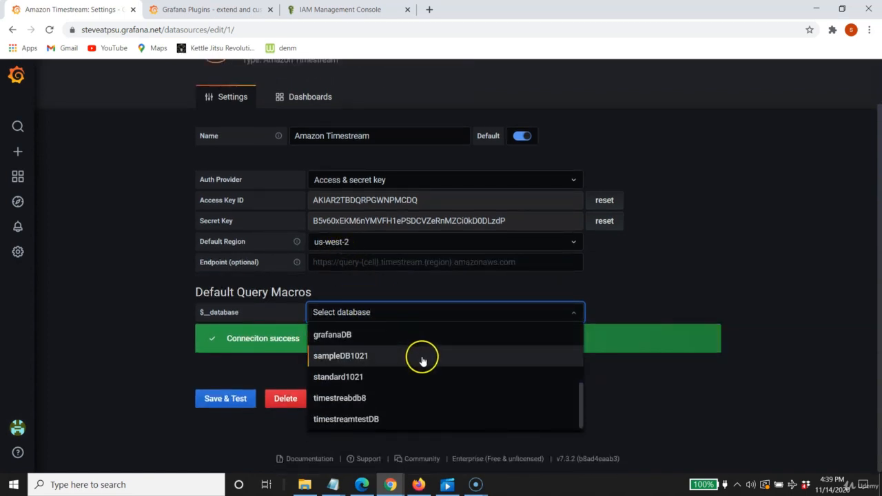
{"action": "left_click", "coordinate": [345, 399]}
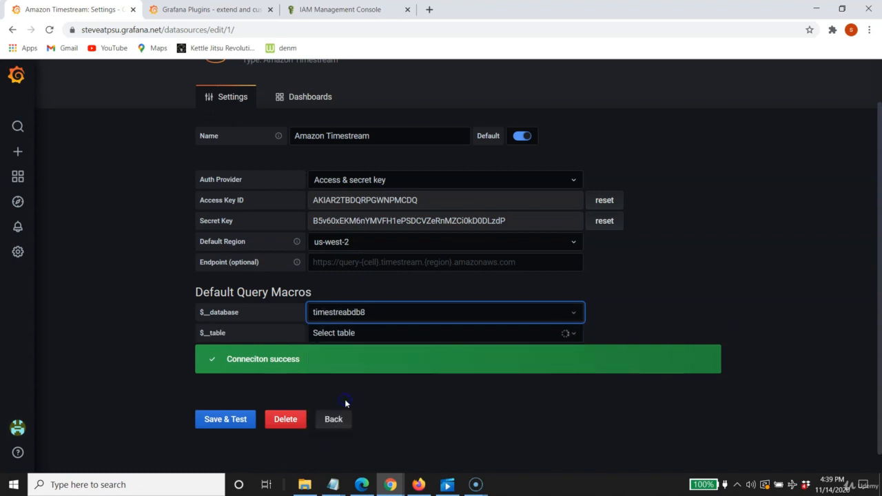
{"action": "left_click", "coordinate": [348, 333]}
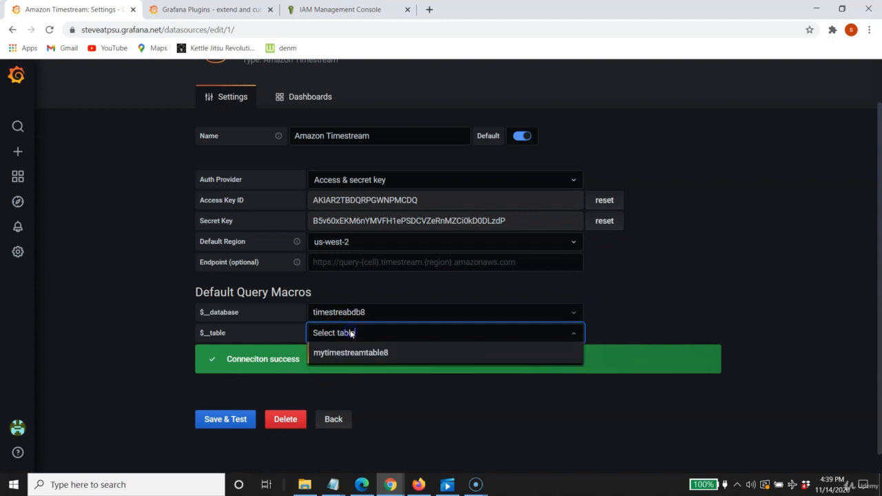
{"action": "left_click", "coordinate": [354, 353]}
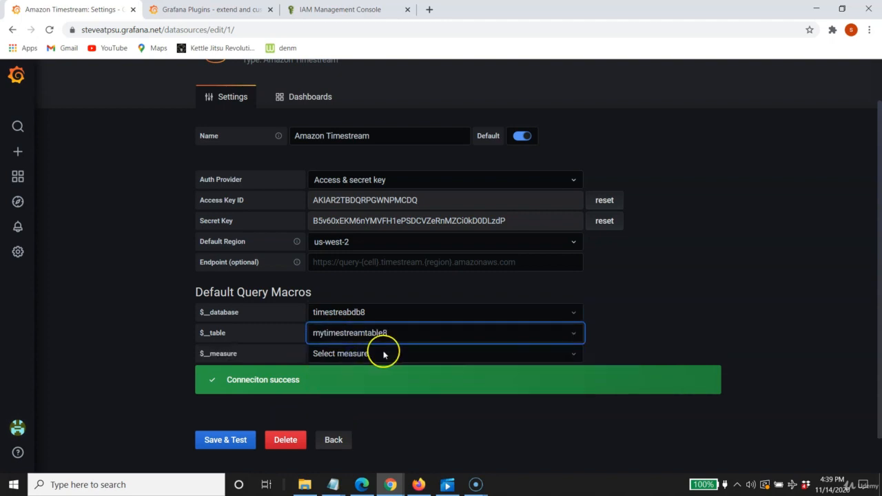
{"action": "scroll", "coordinate": [483, 372], "scroll_direction": "down", "scroll_amount": 1}
{"action": "left_click", "coordinate": [211, 398]}
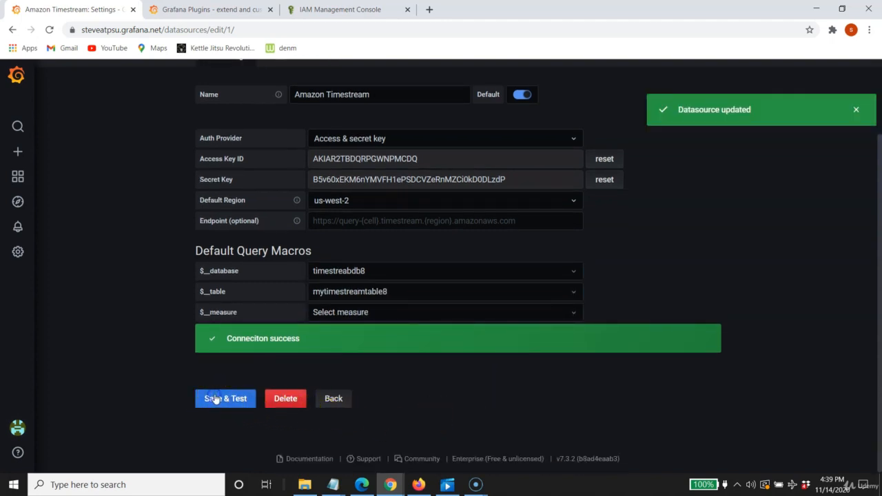
Step: Check the choices for the data source's default measure, and create a new dashboard with an empty panel
{"action": "left_click", "coordinate": [377, 315]}
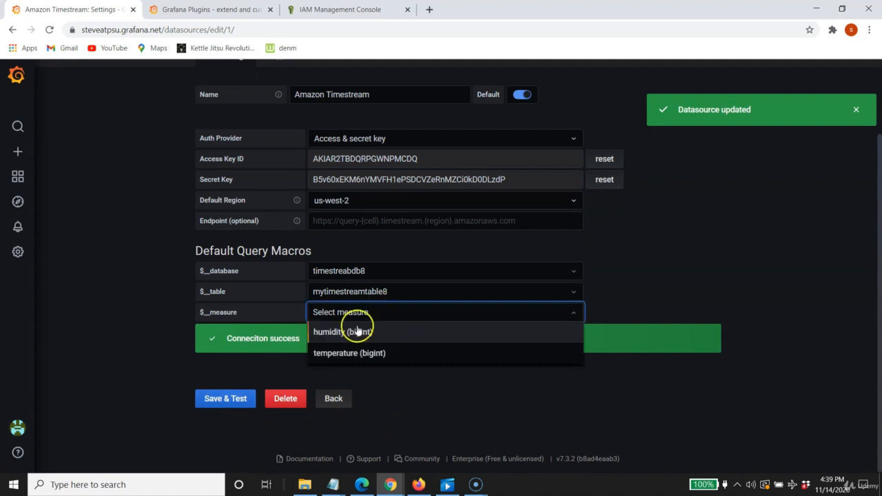
{"action": "left_click", "coordinate": [670, 312]}
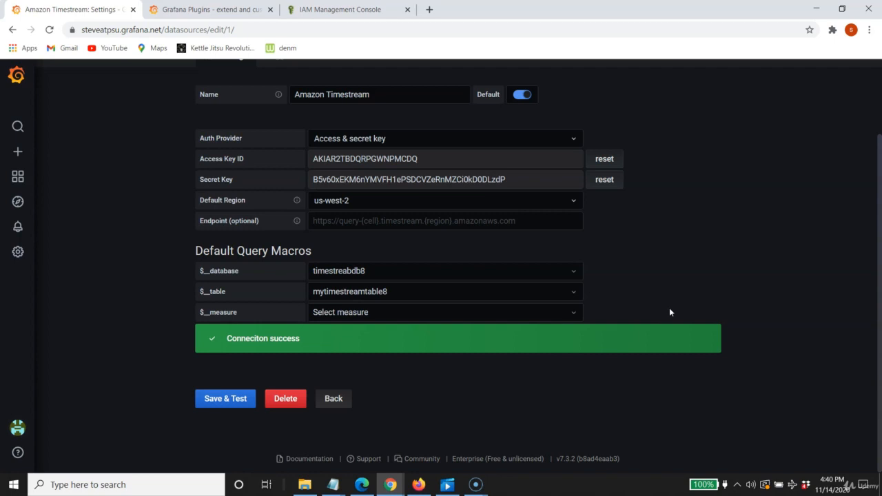
{"action": "mouse_move", "coordinate": [18, 151]}
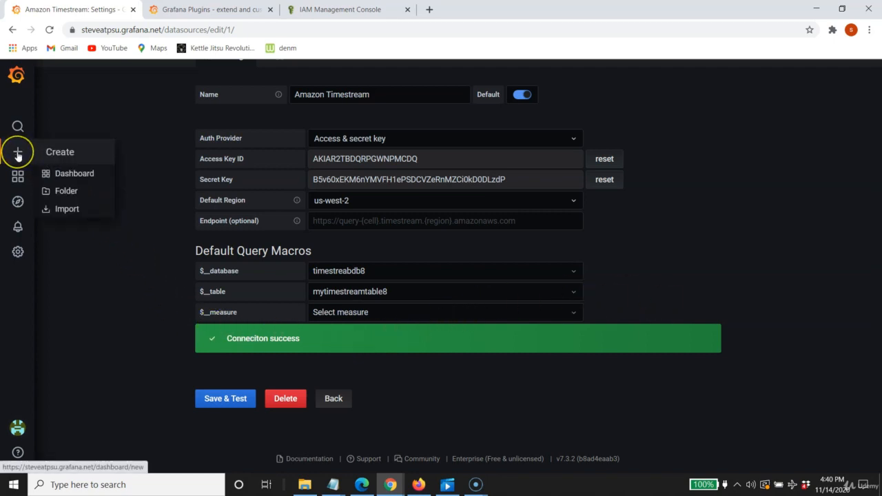
{"action": "left_click", "coordinate": [69, 175]}
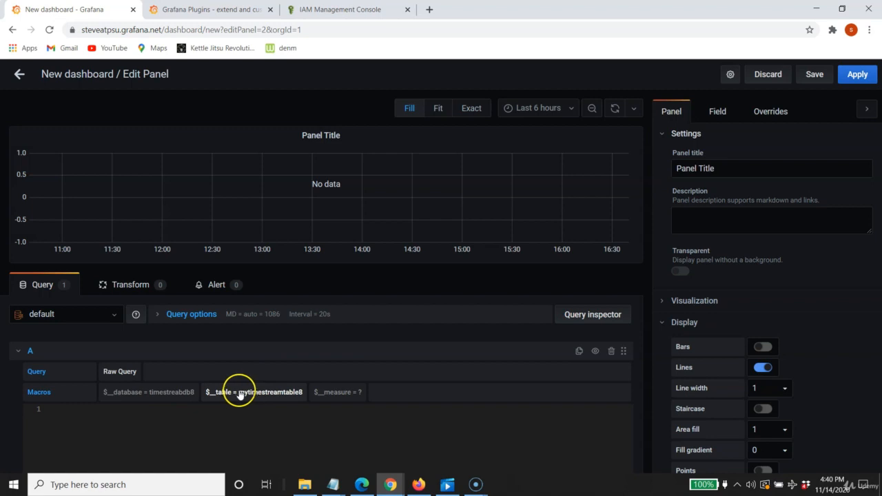
Step: Switch the panel's query to Samples, review the example queries and choose First 10 rows
{"action": "left_click", "coordinate": [133, 372]}
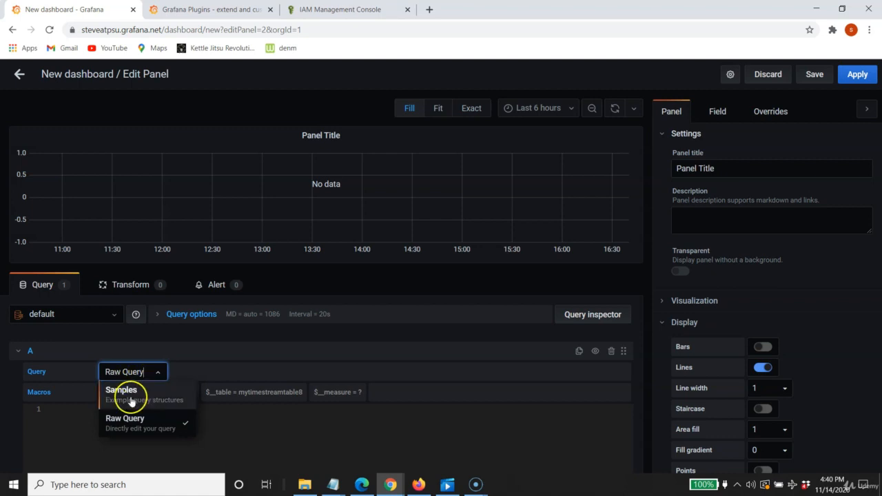
{"action": "left_click", "coordinate": [122, 391]}
{"action": "left_click", "coordinate": [152, 371]}
{"action": "scroll", "coordinate": [227, 349], "scroll_direction": "down", "scroll_amount": 3}
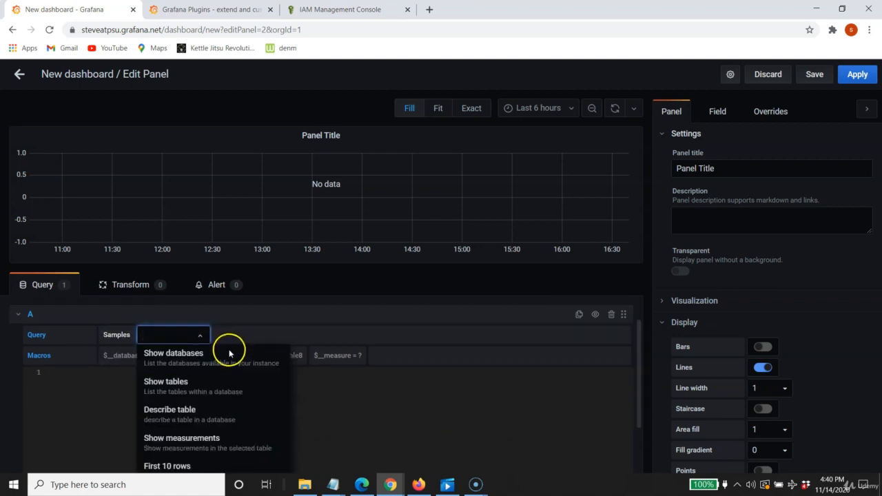
{"action": "scroll", "coordinate": [227, 343], "scroll_direction": "up", "scroll_amount": 2}
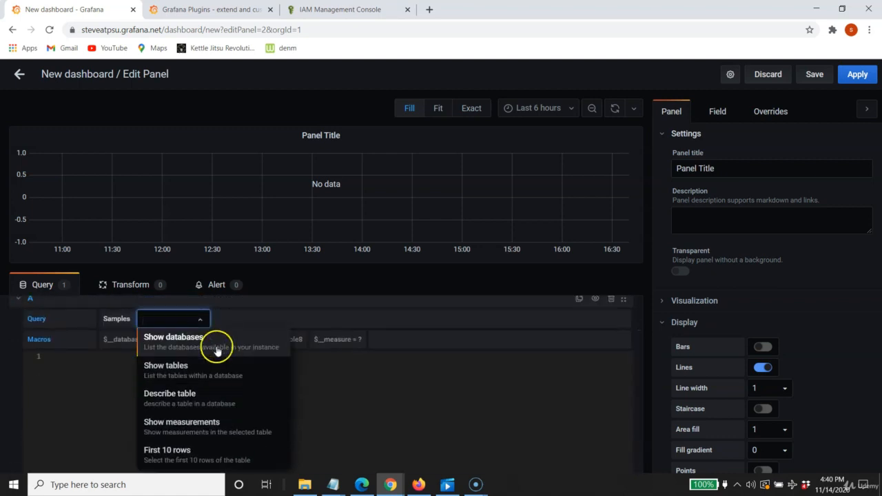
{"action": "scroll", "coordinate": [238, 376], "scroll_direction": "down", "scroll_amount": 2}
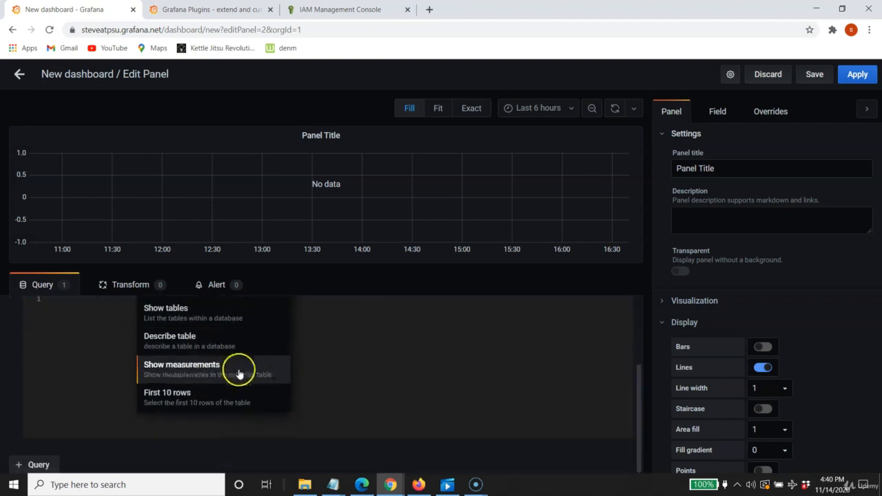
{"action": "left_click", "coordinate": [176, 397]}
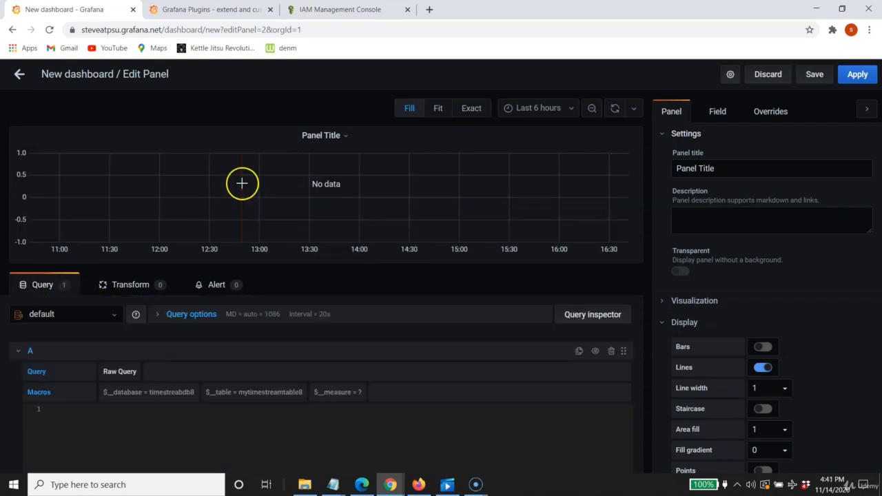
Step: Load the Show measurements sample query into the panel and display its result in table view
{"action": "left_click", "coordinate": [122, 371]}
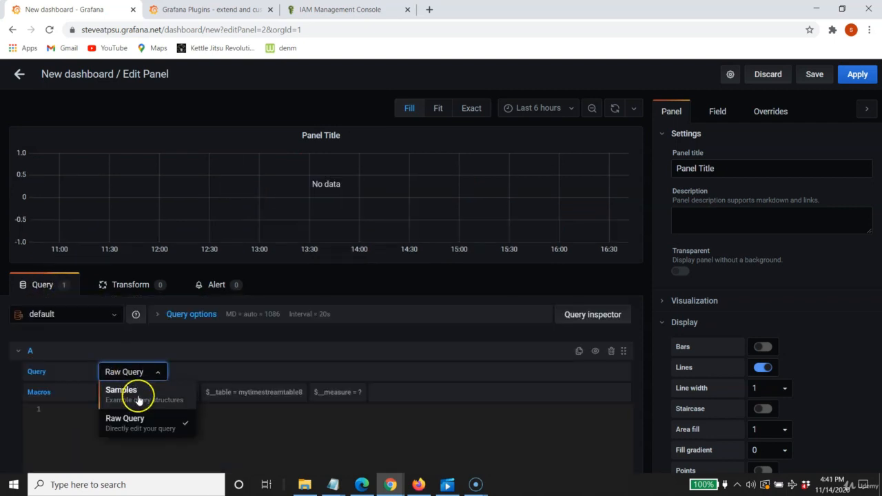
{"action": "left_click", "coordinate": [142, 396]}
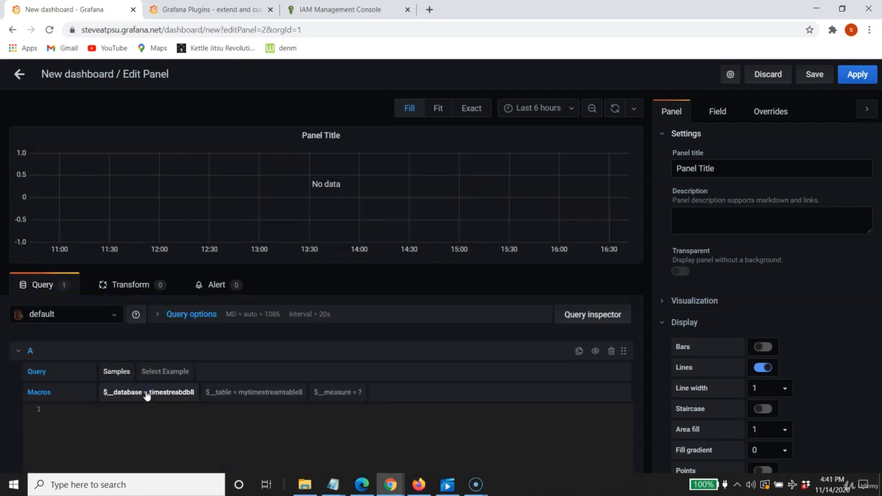
{"action": "left_click", "coordinate": [180, 375]}
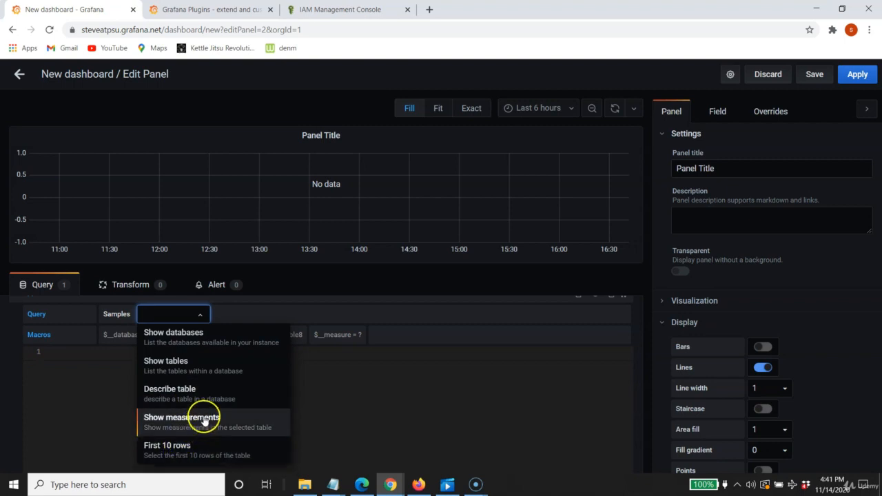
{"action": "left_click", "coordinate": [204, 422]}
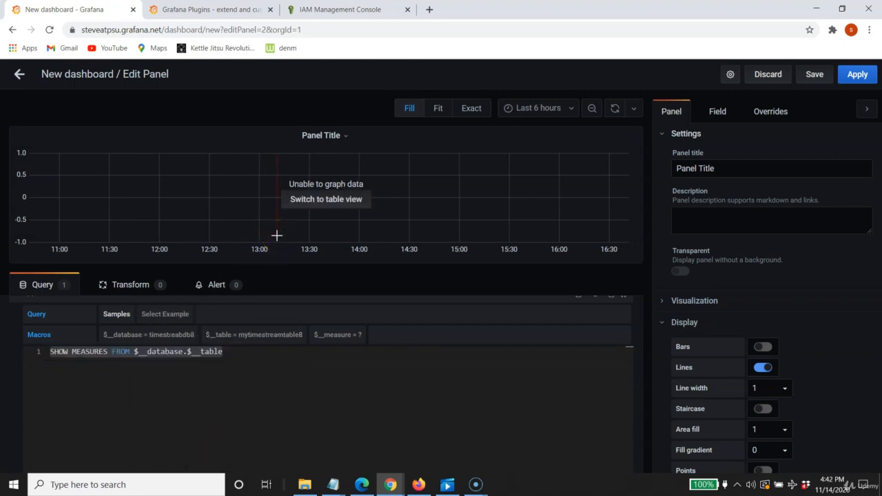
{"action": "left_click", "coordinate": [333, 200]}
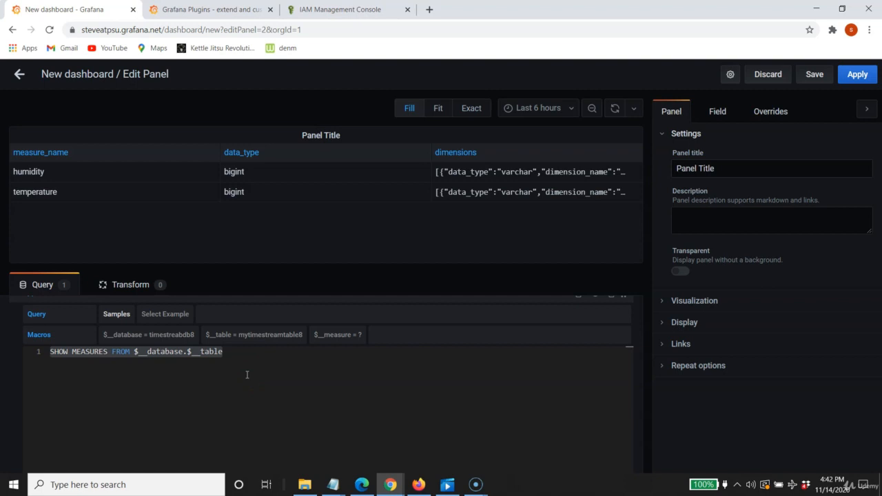
Step: Add another panel with the raw query SELECT * FROM $__database.$__table WHERE 'humidity' = "measure_name" OR 'temperature' = "measure_name"
{"action": "left_click", "coordinate": [21, 74]}
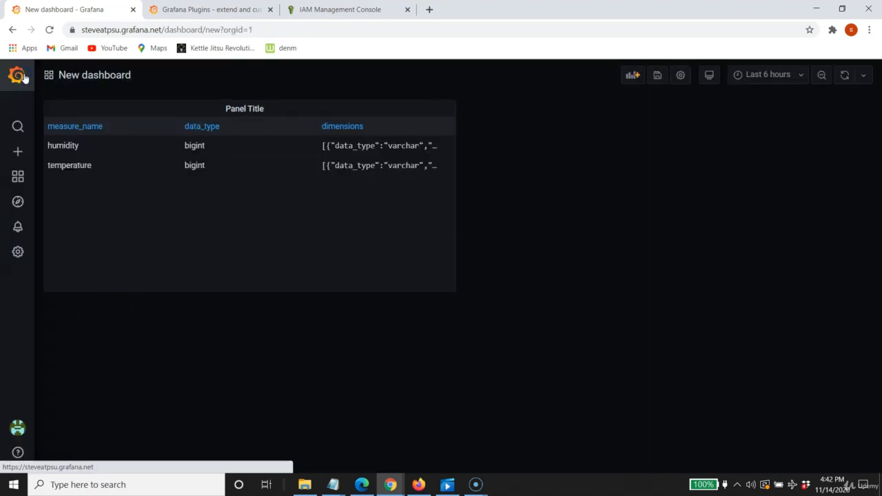
{"action": "mouse_move", "coordinate": [20, 158]}
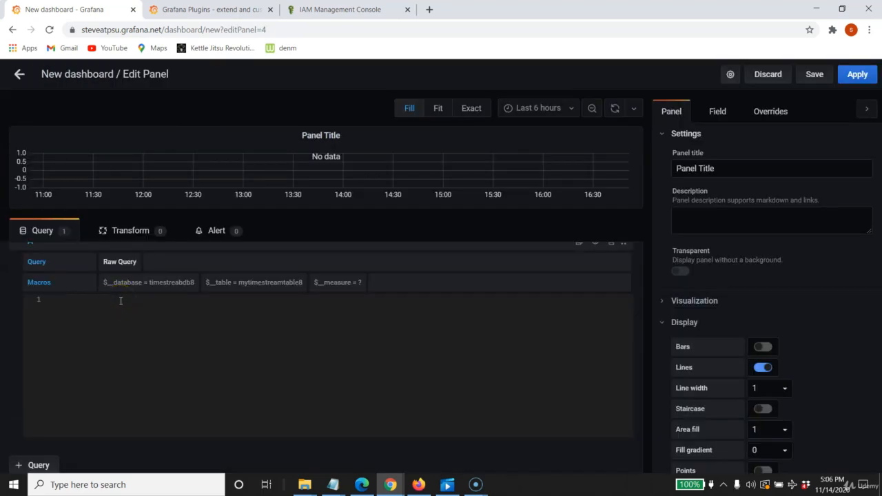
{"action": "type", "text": "SELECT * FROM $__database.$__table WHERE 'humidity' = \"measure_name\" OR 'temperature' = \"measure_name\""}
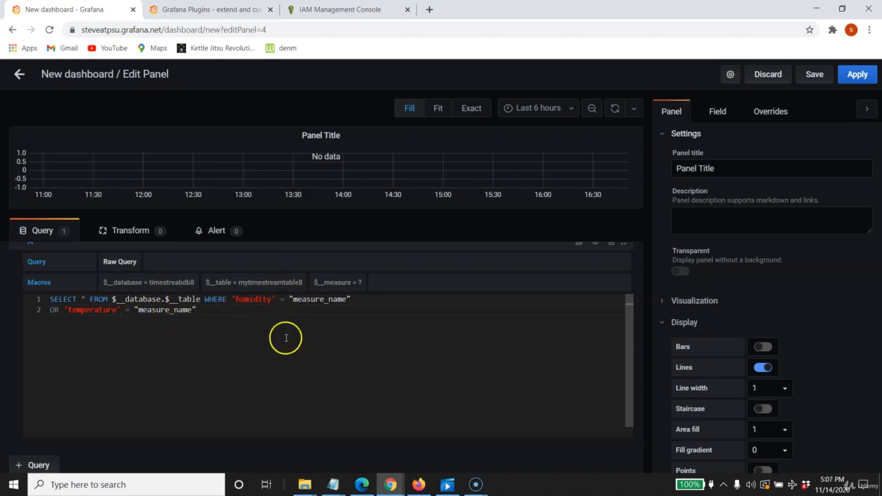
Step: Switch to the Amazon Timestream query editor, review the returned sensor rows and return to the Grafana panel
{"action": "mouse_move", "coordinate": [390, 485]}
{"action": "left_click", "coordinate": [390, 433]}
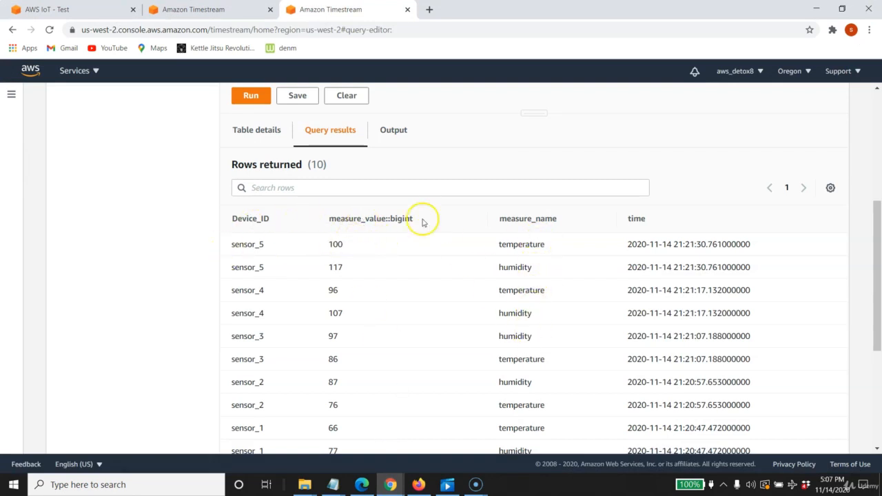
{"action": "left_click", "coordinate": [816, 9]}
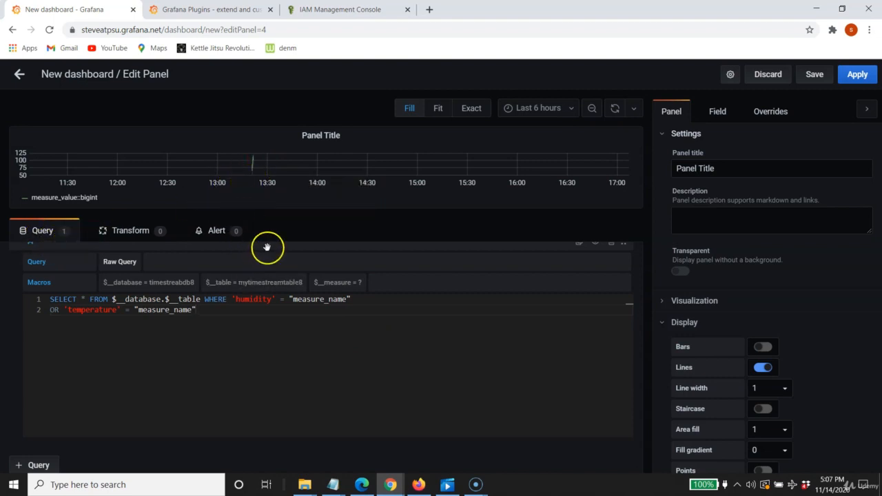
Step: Enlarge the graph preview and zoom its time range to the data
{"action": "left_click_drag", "start_coordinate": [72, 222], "coordinate": [74, 261]}
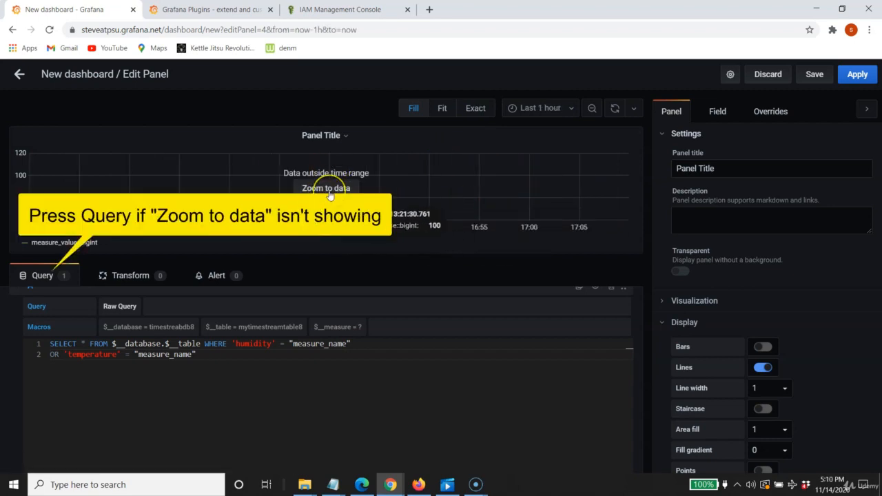
{"action": "left_click", "coordinate": [330, 195]}
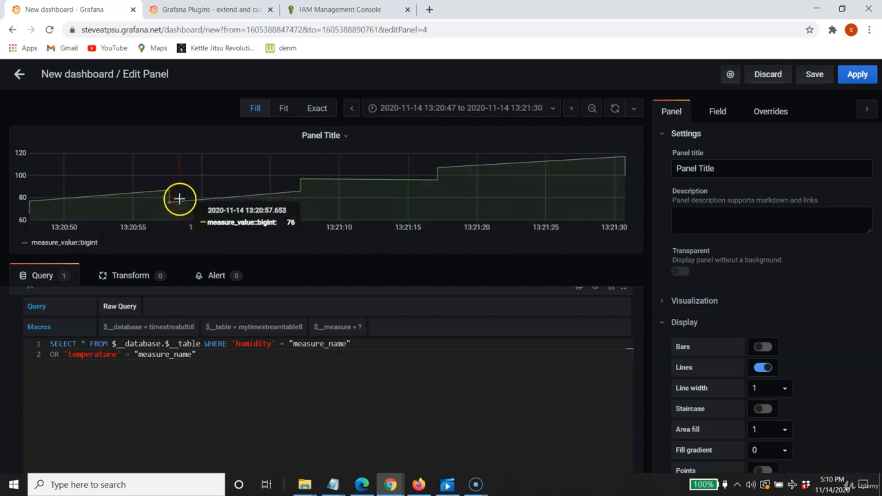
Step: Try the Stat, Gauge, Bar gauge and Text visualizations on the panel and switch back to Graph
{"action": "scroll", "coordinate": [701, 227], "scroll_direction": "down", "scroll_amount": 2}
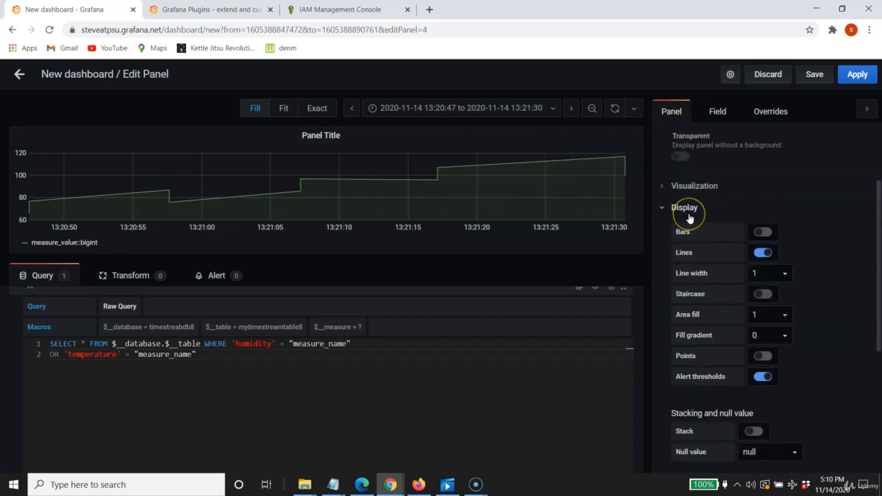
{"action": "left_click", "coordinate": [663, 187]}
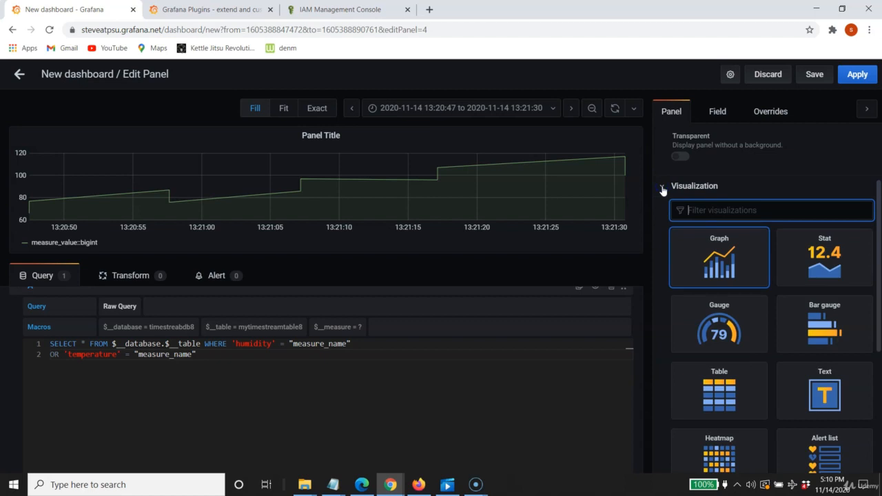
{"action": "left_click", "coordinate": [821, 268]}
{"action": "left_click", "coordinate": [731, 313]}
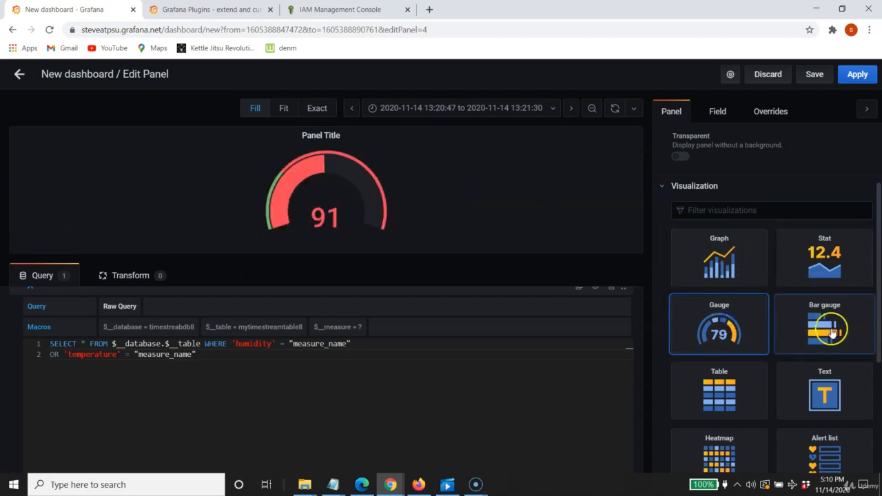
{"action": "left_click", "coordinate": [814, 341]}
{"action": "left_click", "coordinate": [823, 391]}
{"action": "left_click", "coordinate": [717, 267]}
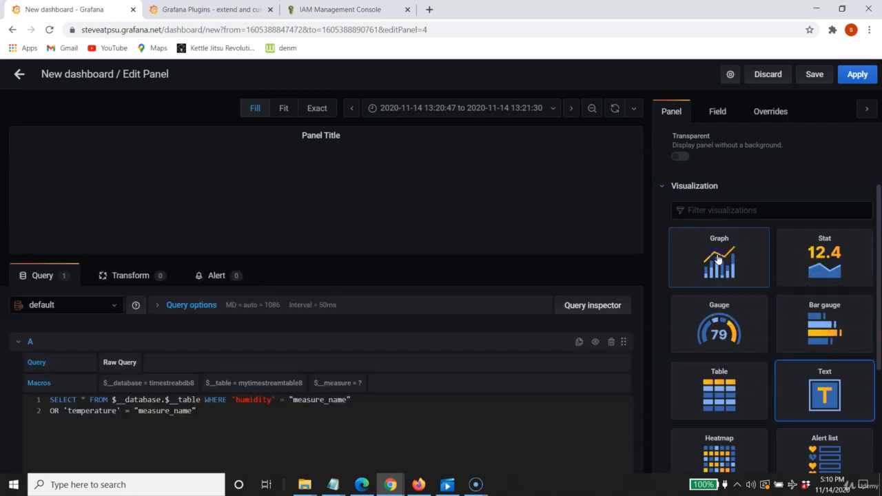
Step: Turn the graph's Bars display on and off again, and look through the remaining display options
{"action": "scroll", "coordinate": [717, 265], "scroll_direction": "down", "scroll_amount": 6}
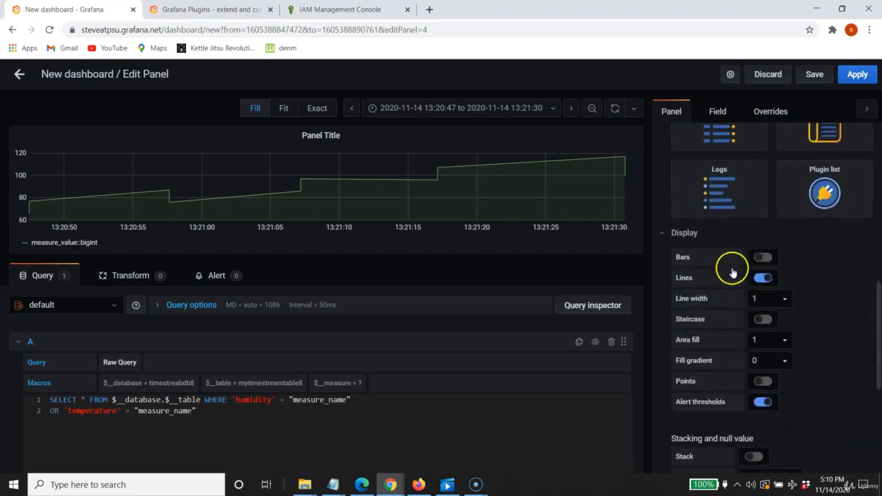
{"action": "left_click", "coordinate": [765, 259]}
{"action": "left_click", "coordinate": [758, 261]}
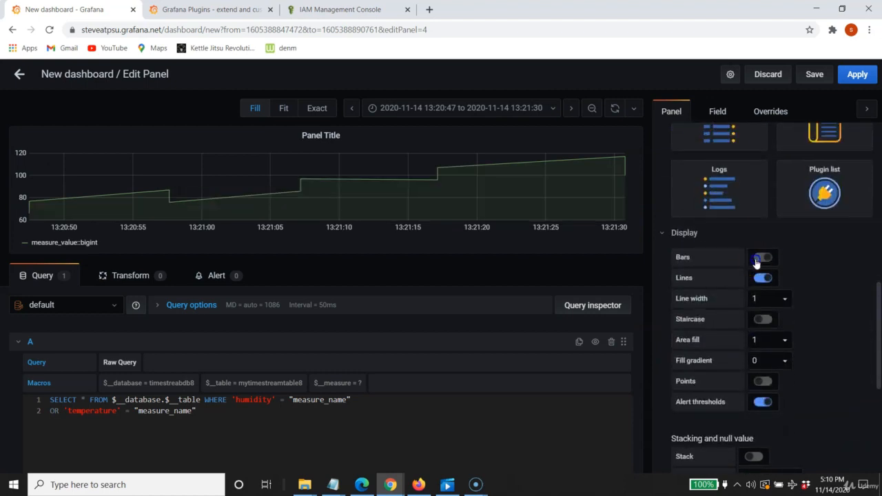
{"action": "scroll", "coordinate": [788, 324], "scroll_direction": "down", "scroll_amount": 5}
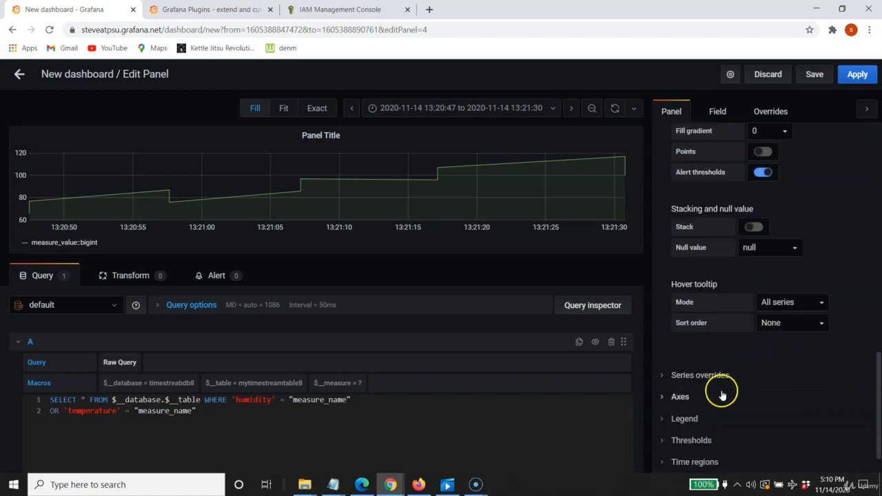
{"action": "scroll", "coordinate": [719, 390], "scroll_direction": "up", "scroll_amount": 3}
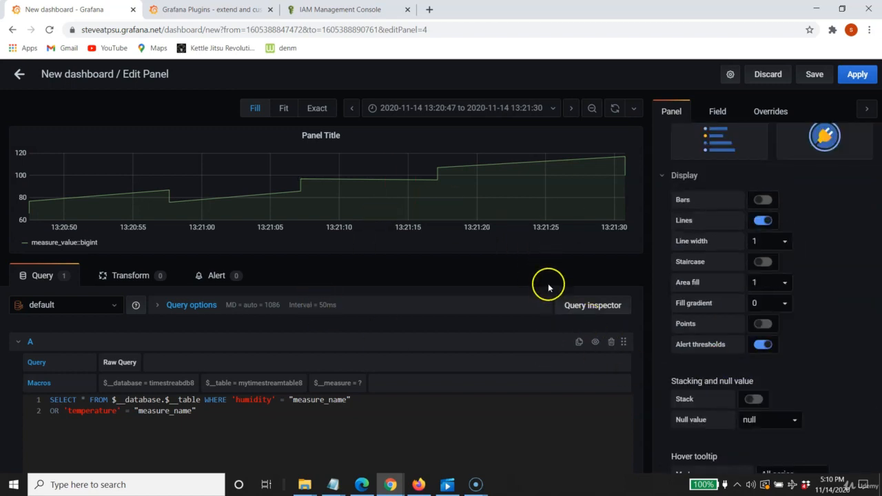
{"action": "scroll", "coordinate": [703, 203], "scroll_direction": "up", "scroll_amount": 10}
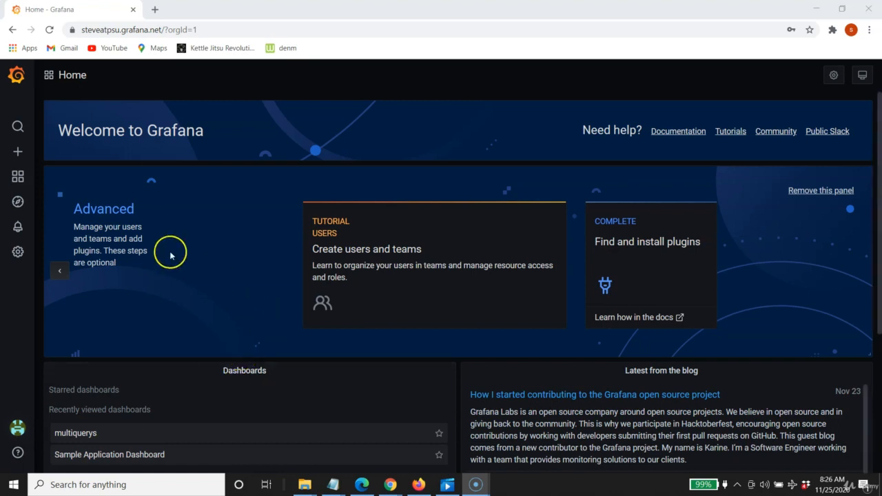
Step: Create a new dashboard and add a new panel with the Graph visualization
{"action": "mouse_move", "coordinate": [20, 158]}
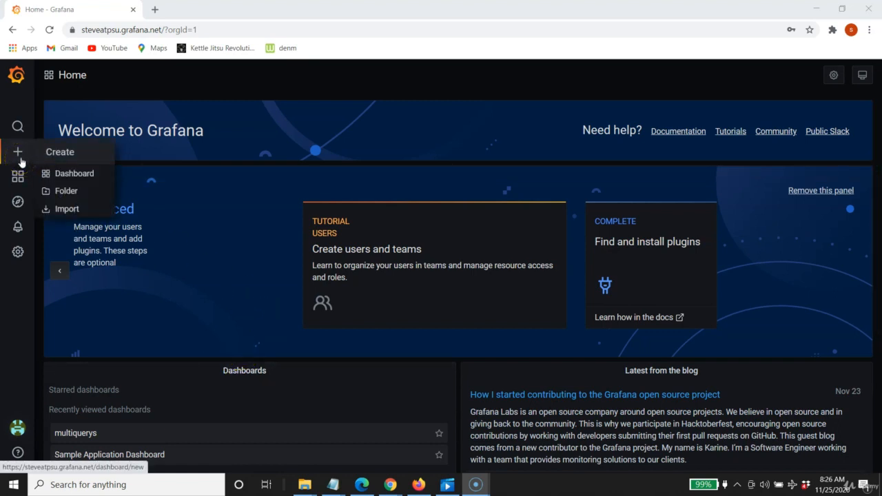
{"action": "left_click", "coordinate": [67, 174]}
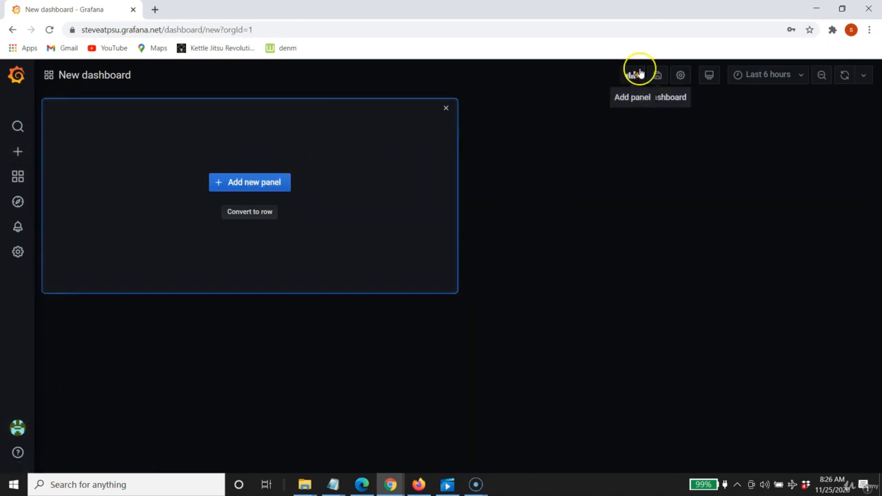
{"action": "left_click", "coordinate": [246, 184]}
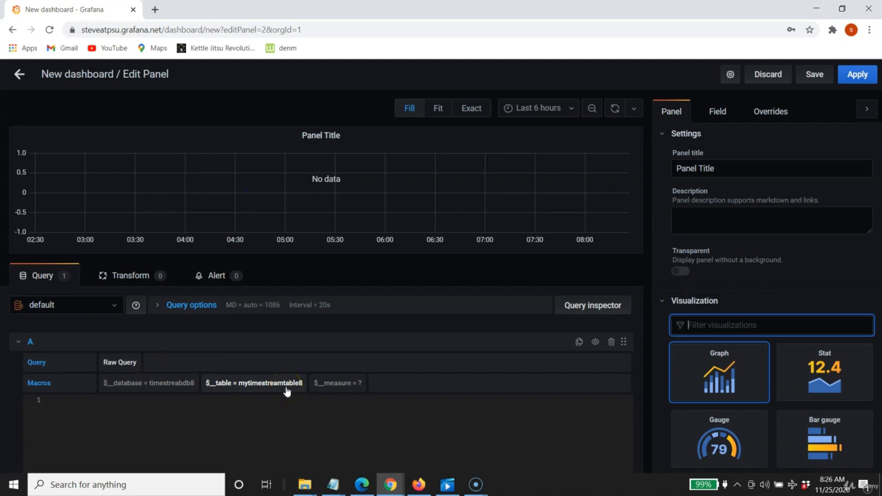
{"action": "left_click", "coordinate": [707, 379]}
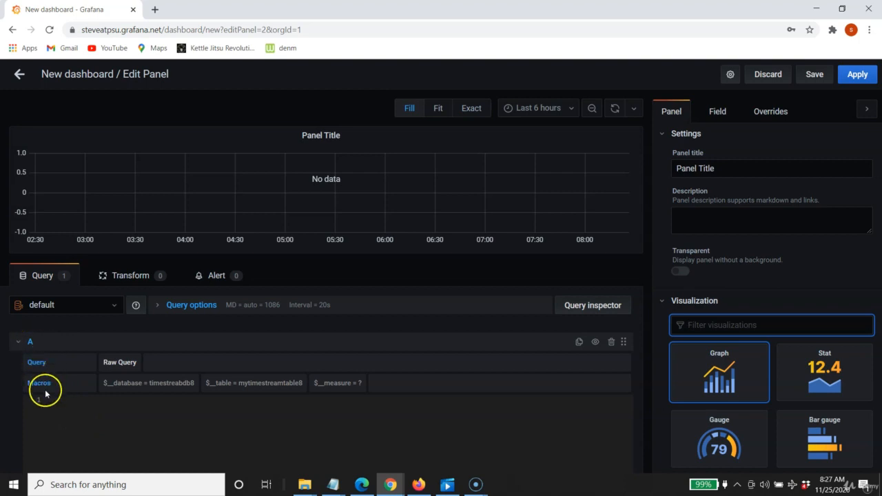
Step: Enter and run query A: SELECT CREATE_TIME_SERIES(time,measure_value::bigint) as temperature FROM $__database.$__table where $__timeFilter and measure_name = 'temperature'
{"action": "left_click", "coordinate": [76, 399]}
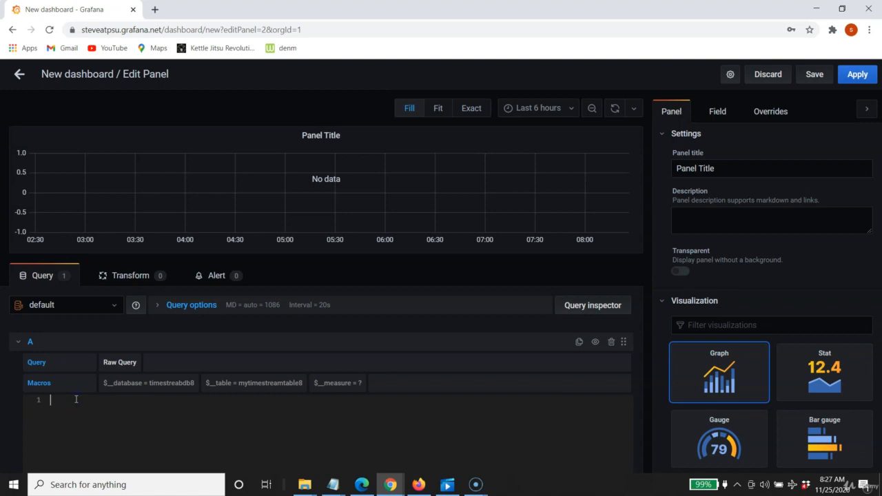
{"action": "type", "text": "SELECT CREATE_TIME_SERIES(time,measure_value::bigint) as temperature FROM $__database.$__table where $__timeFilter and measure_name = 'temperature'"}
{"action": "left_click_drag", "start_coordinate": [167, 403], "coordinate": [15, 408]}
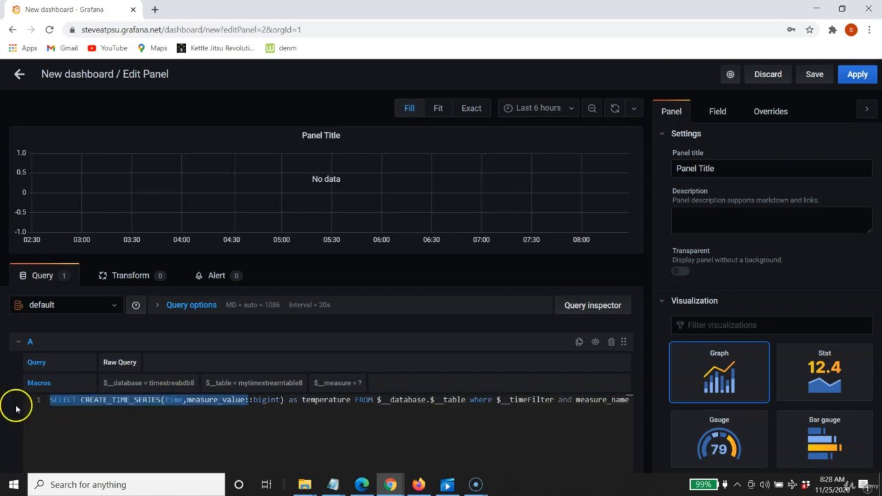
{"action": "left_click_drag", "start_coordinate": [144, 417], "coordinate": [145, 417]}
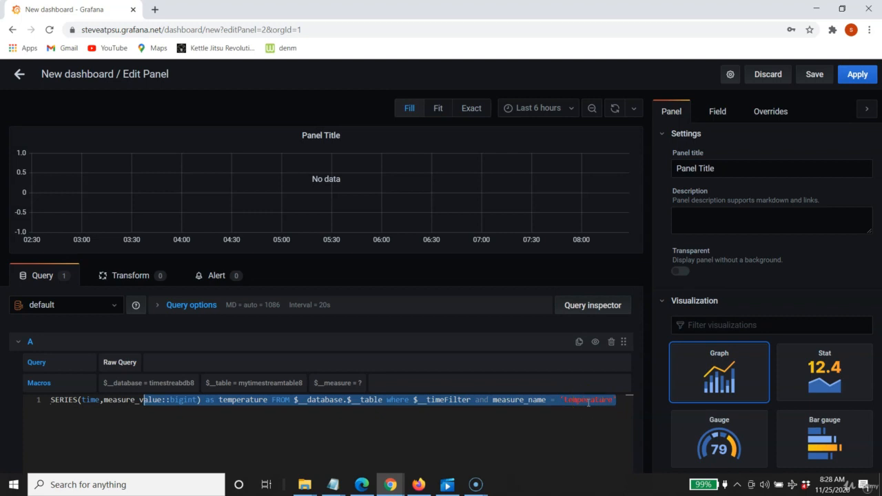
{"action": "left_click", "coordinate": [340, 384]}
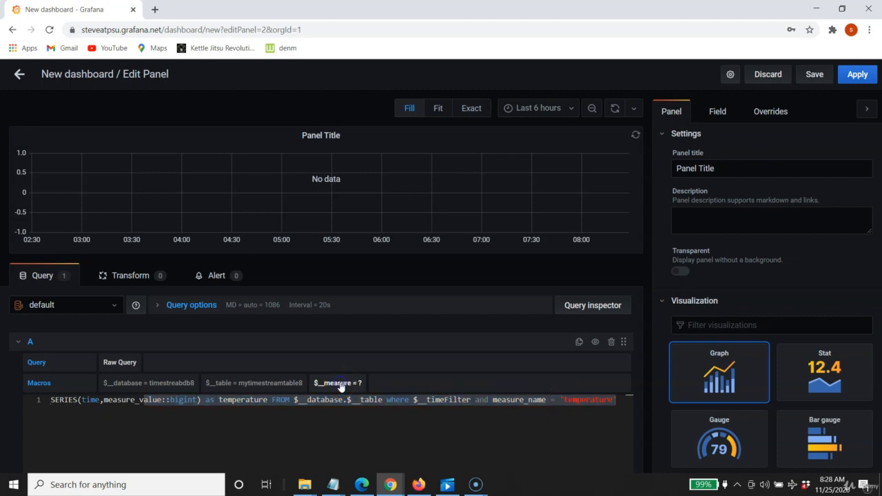
{"action": "left_click", "coordinate": [343, 386]}
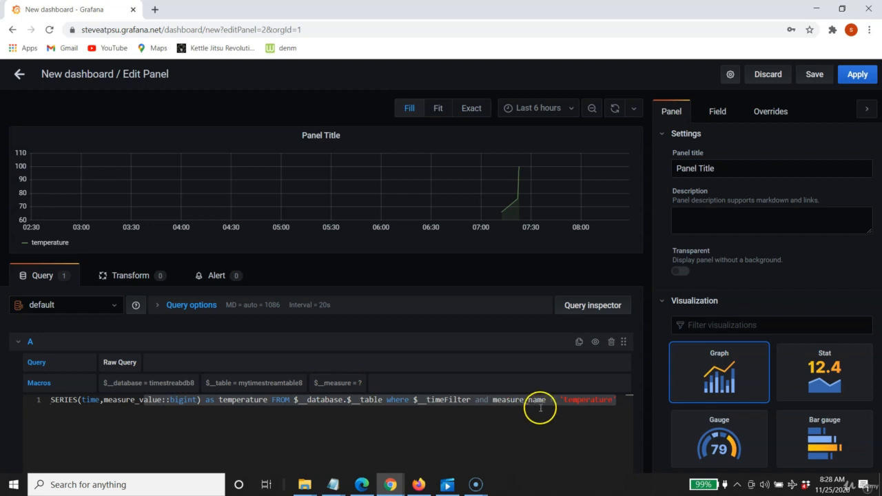
{"action": "left_click", "coordinate": [580, 421]}
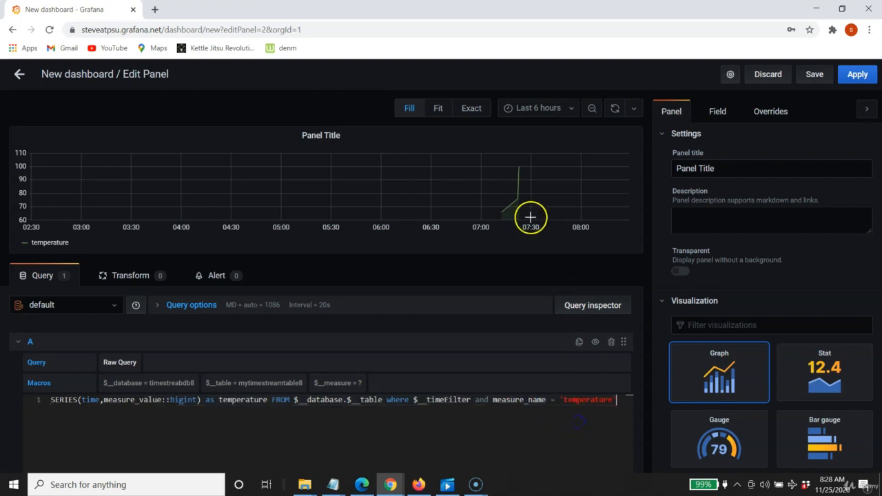
{"action": "mouse_move", "coordinate": [509, 205]}
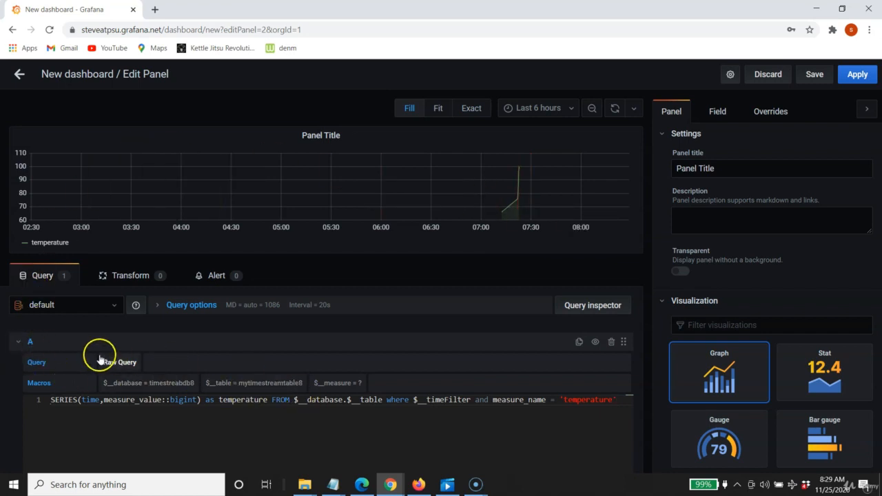
Step: Collapse query A and add a second query B containing the same temperature time-series statement
{"action": "left_click", "coordinate": [18, 342]}
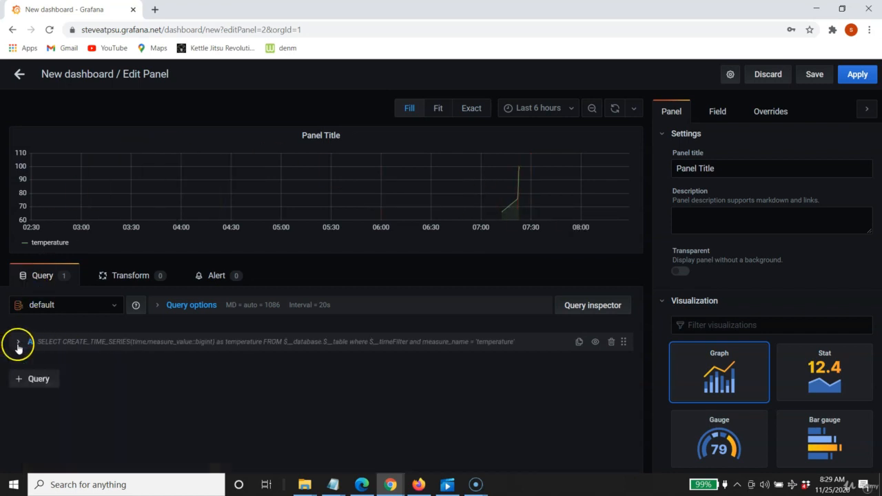
{"action": "left_click", "coordinate": [32, 379]}
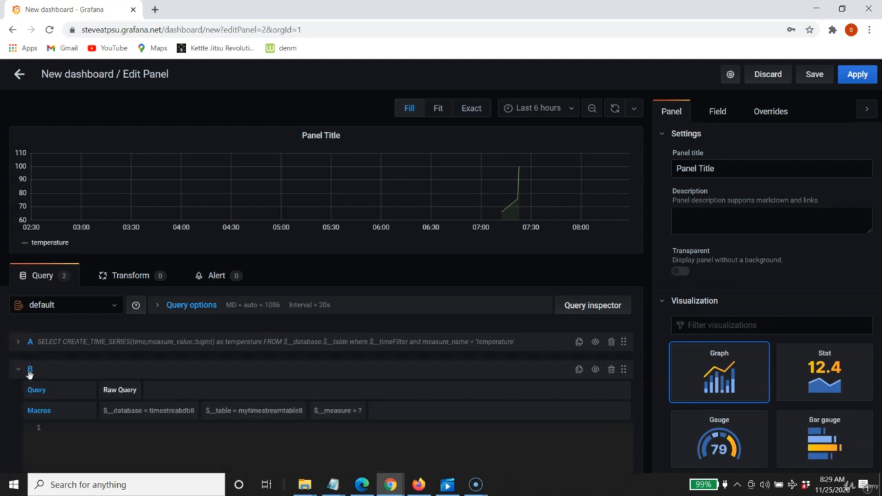
{"action": "left_click", "coordinate": [77, 437]}
{"action": "type", "text": "SELECT CREATE_TIME_SERIES(time,measure_value::bigint) as temperature FROM $__database.$__table where $__timeFilter and measure_name = 'temperature'"}
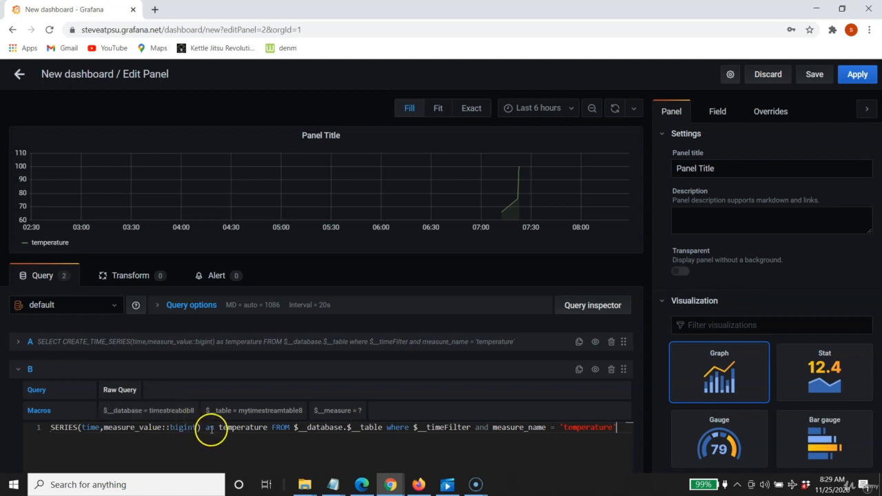
Step: Change both the series alias and the measure_name value in query B to humidity, and run the query
{"action": "key", "text": "Delete"}
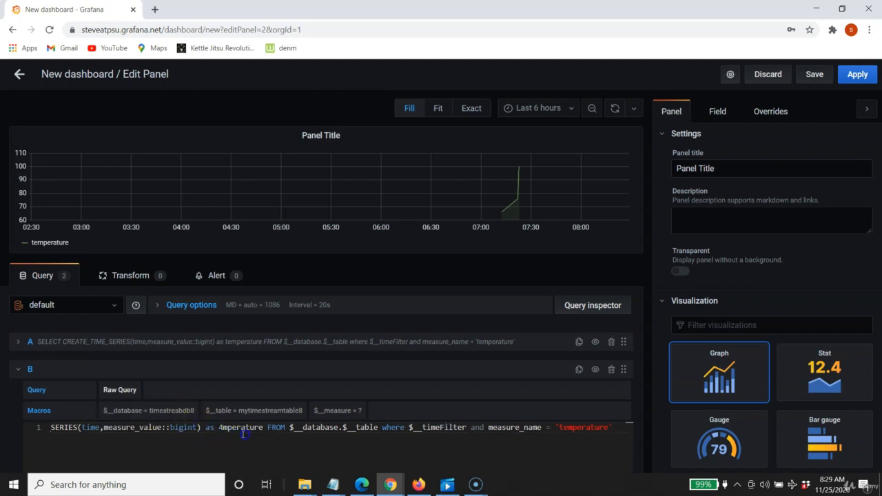
{"action": "left_click_drag", "start_coordinate": [263, 428], "coordinate": [235, 428]}
{"action": "type", "text": "humidity"}
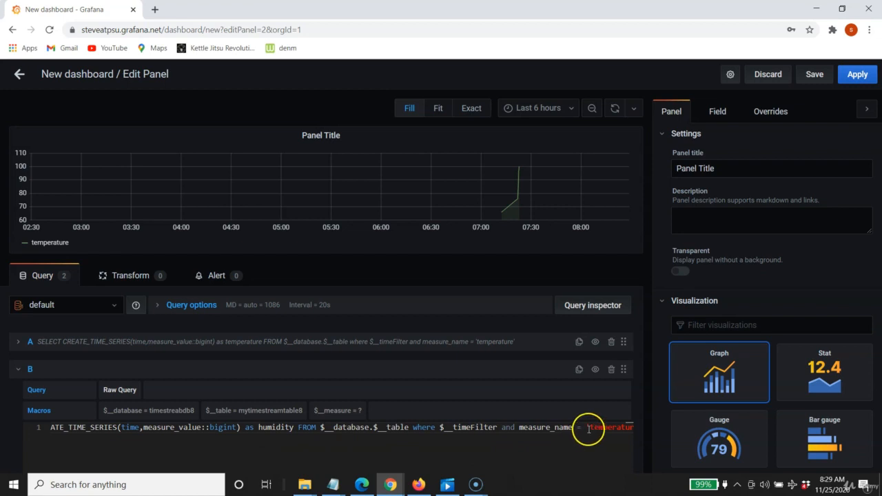
{"action": "left_click_drag", "start_coordinate": [589, 427], "coordinate": [609, 427]}
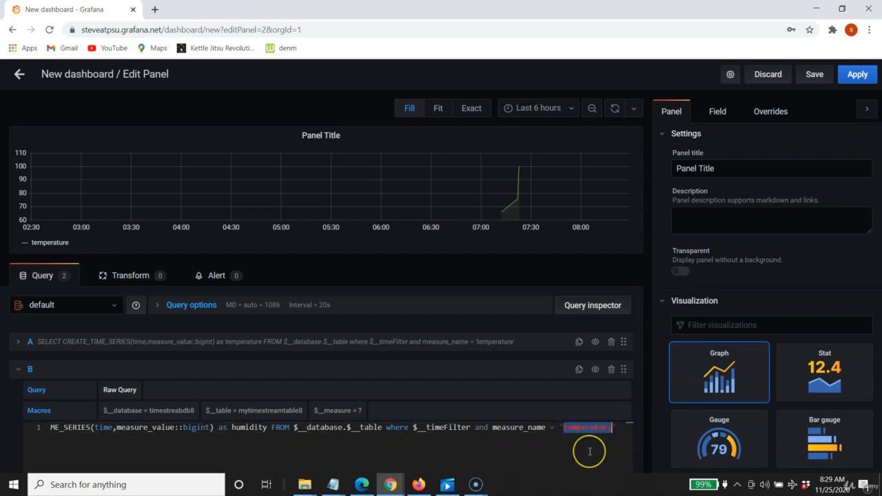
{"action": "type", "text": "humidity"}
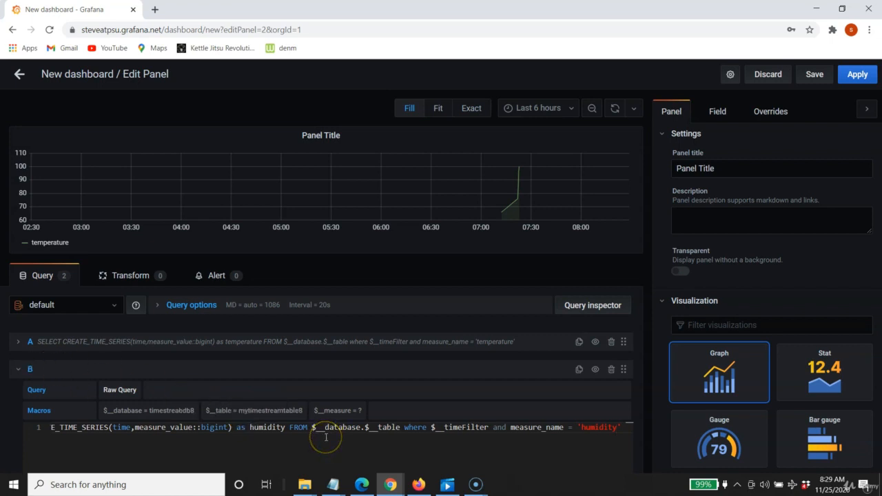
{"action": "left_click", "coordinate": [38, 276]}
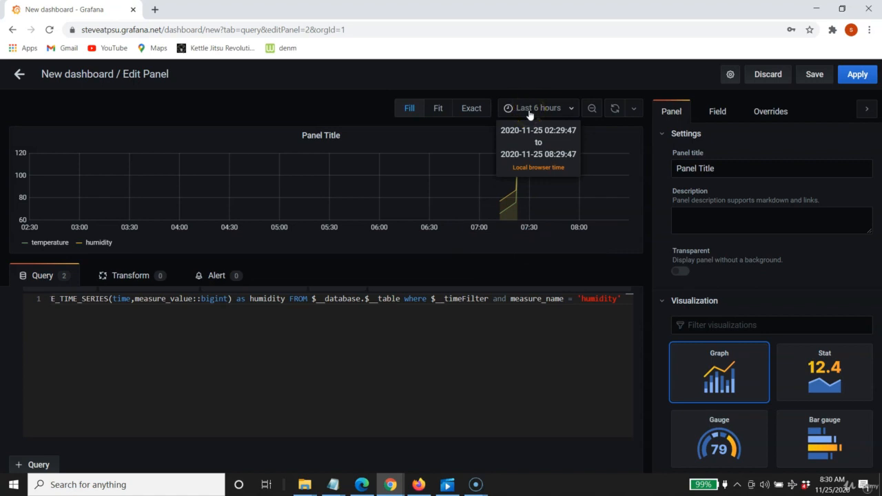
{"action": "mouse_move", "coordinate": [498, 223]}
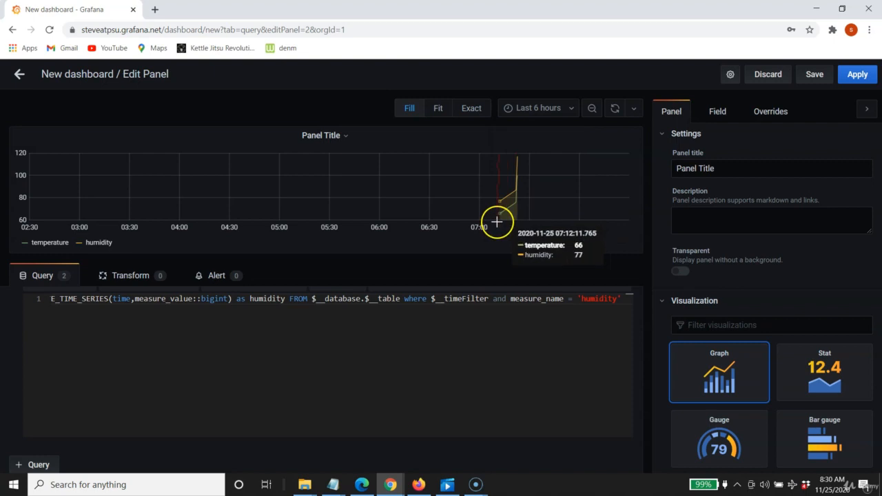
{"action": "mouse_move", "coordinate": [494, 222]}
{"action": "left_mouse_down"}
{"action": "mouse_move", "coordinate": [524, 219]}
{"action": "mouse_move", "coordinate": [213, 201]}
{"action": "mouse_move", "coordinate": [156, 203]}
{"action": "mouse_move", "coordinate": [138, 216]}
{"action": "mouse_move", "coordinate": [286, 227]}
{"action": "mouse_move", "coordinate": [459, 195]}
{"action": "mouse_move", "coordinate": [500, 223]}
{"action": "left_mouse_up"}
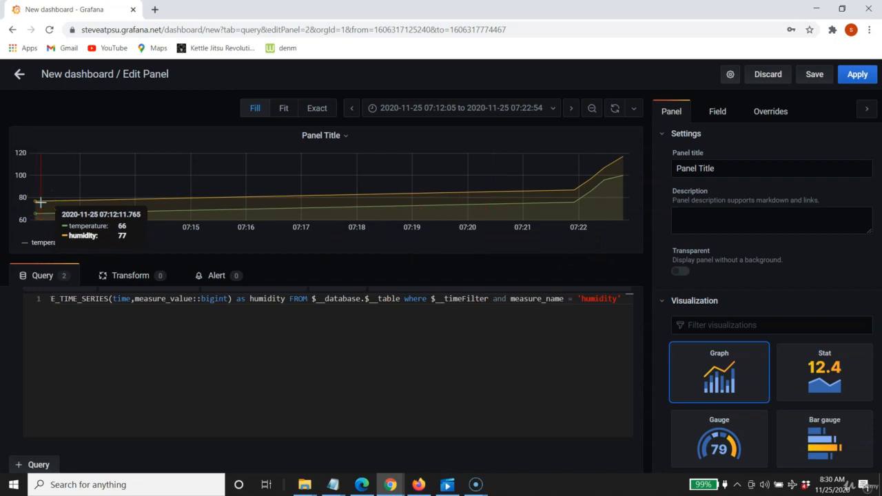
{"action": "left_click_drag", "start_coordinate": [40, 202], "coordinate": [740, 282]}
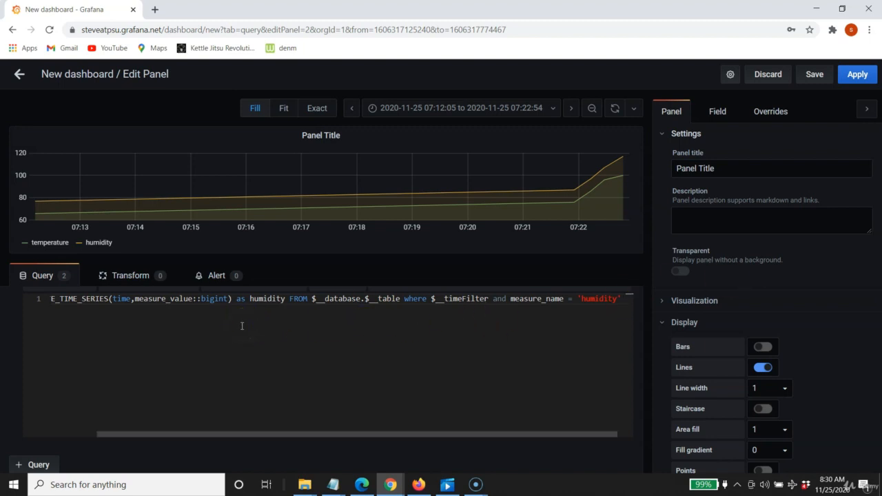
{"action": "left_click", "coordinate": [200, 299]}
{"action": "key", "text": "shift+End"}
{"action": "key", "text": "End"}
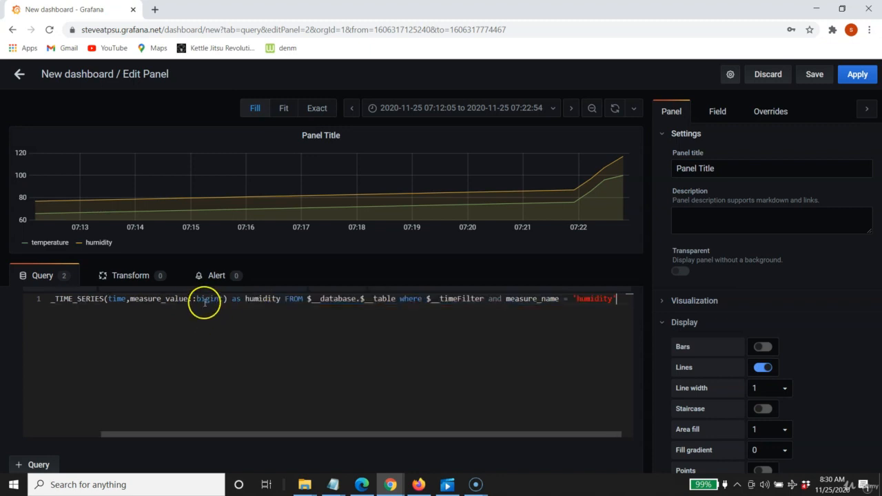